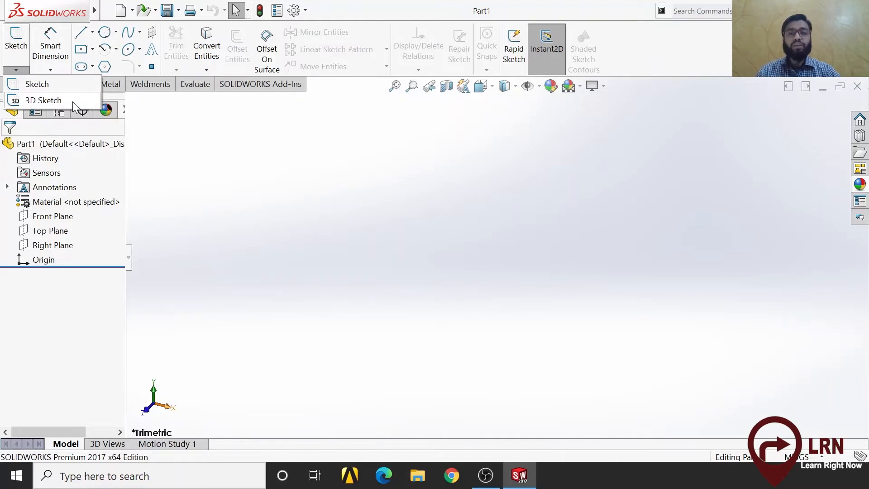
Start a 3D sketch and draw a center rectangle about 85 mm wide on the XY plane, centred on the origin
click(72, 101)
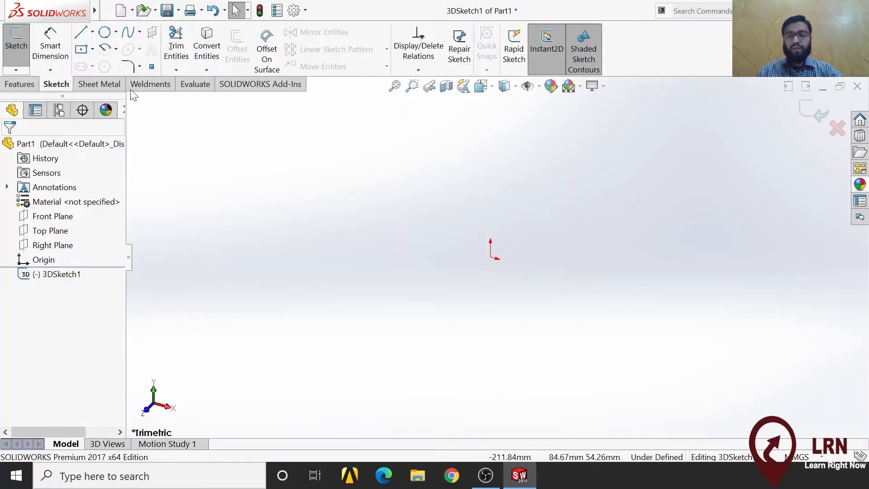
click(81, 51)
click(490, 258)
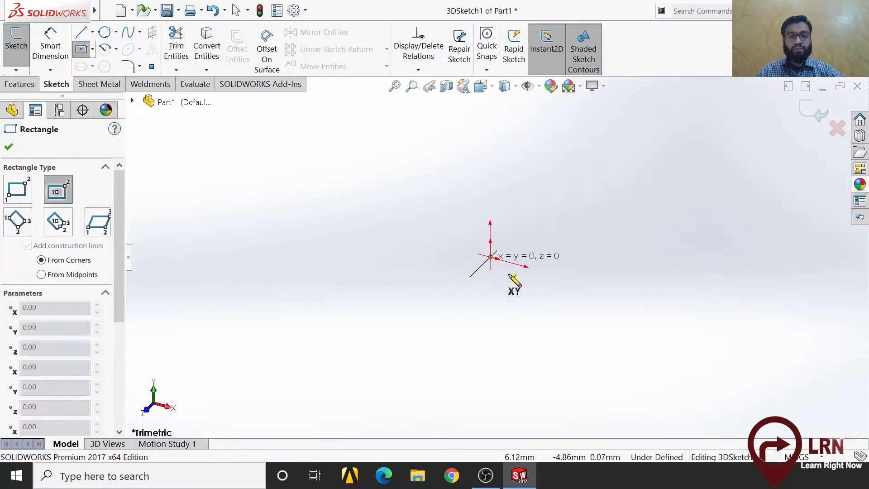
click(553, 324)
Dimension the rectangle's upper edge and its vertical side to 500 mm each
click(50, 45)
click(496, 211)
click(518, 185)
text(5)
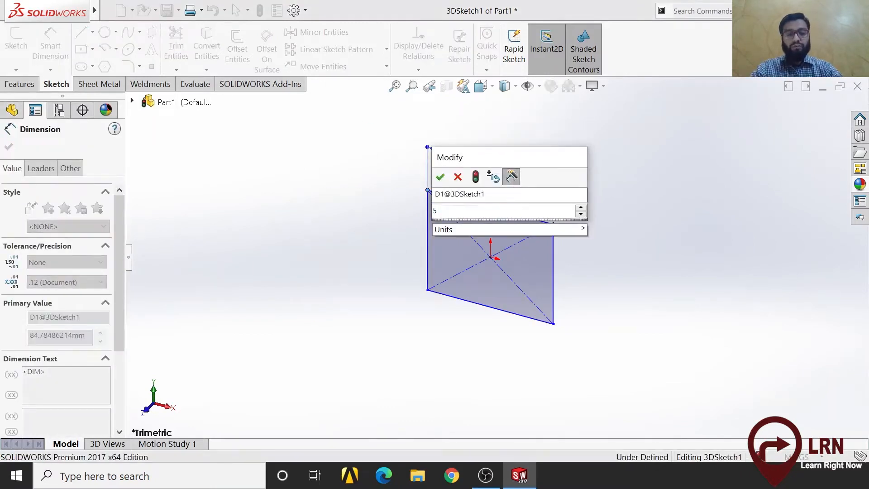
text(00)
key(Return)
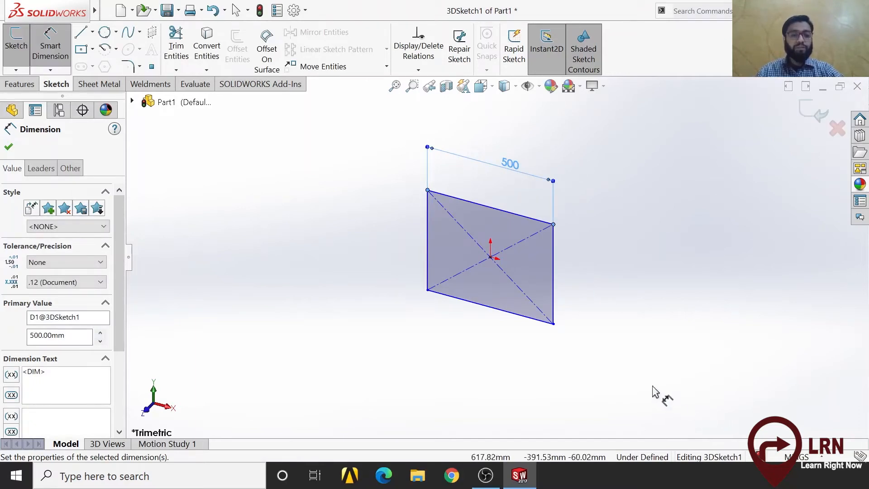
click(553, 297)
click(605, 308)
text(500)
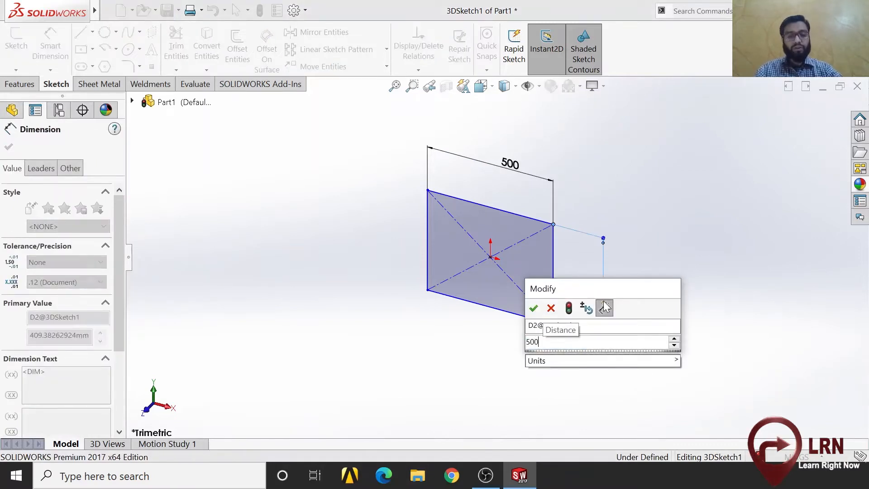
key(Return)
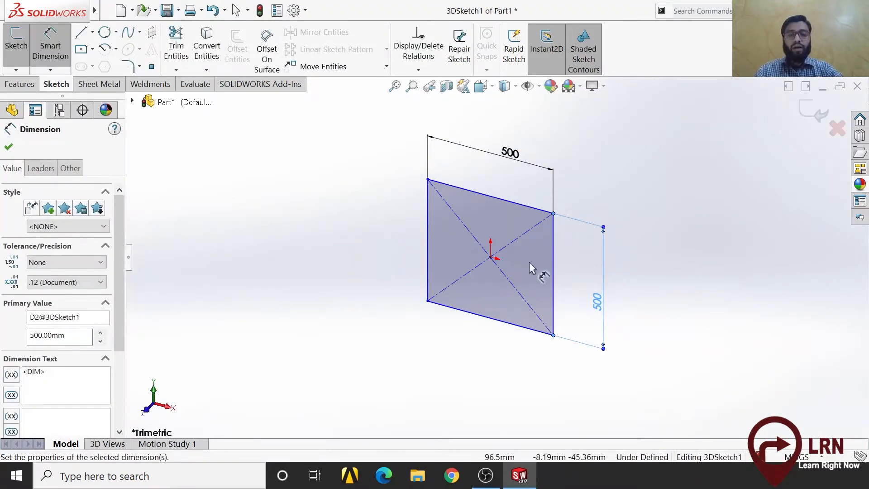
key(Escape)
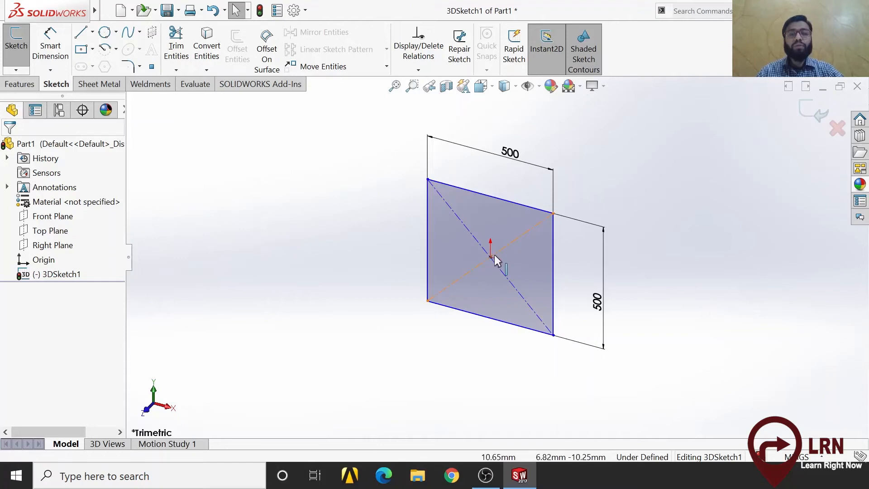
Add an Along Z relation to the square's vertical side so the square lies horizontally
click(553, 282)
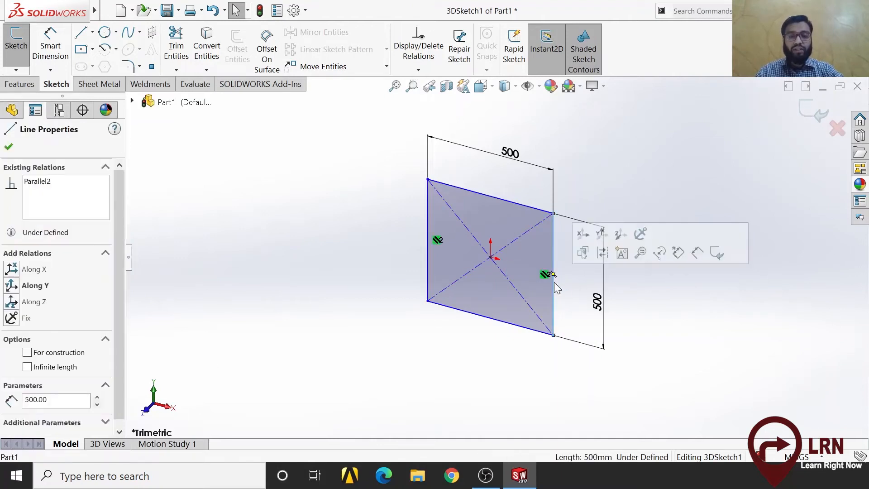
click(19, 302)
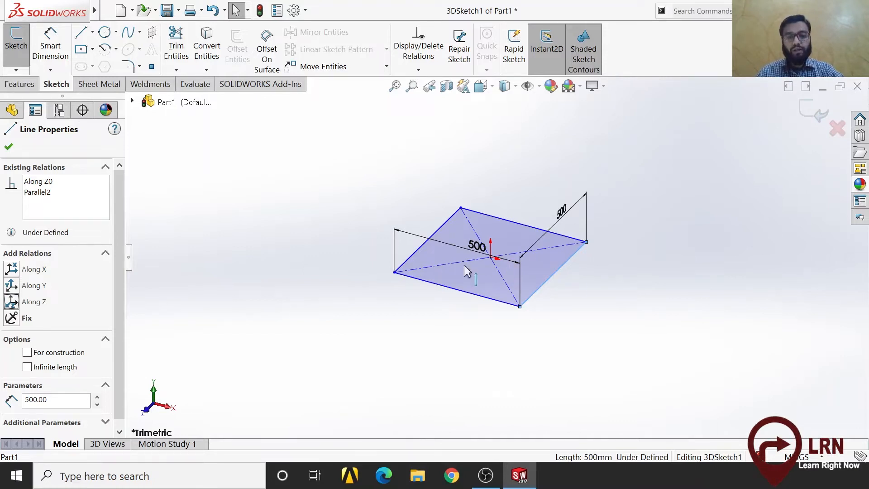
scroll(497, 259, up, 3)
scroll(535, 224, down, 4)
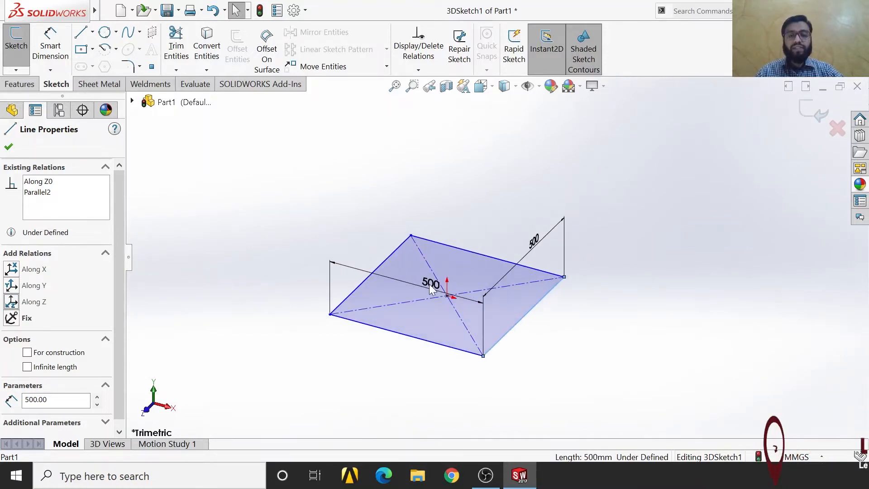
Draw a vertical centerline about 1894 mm long upward from the origin at the square's centre
click(92, 31)
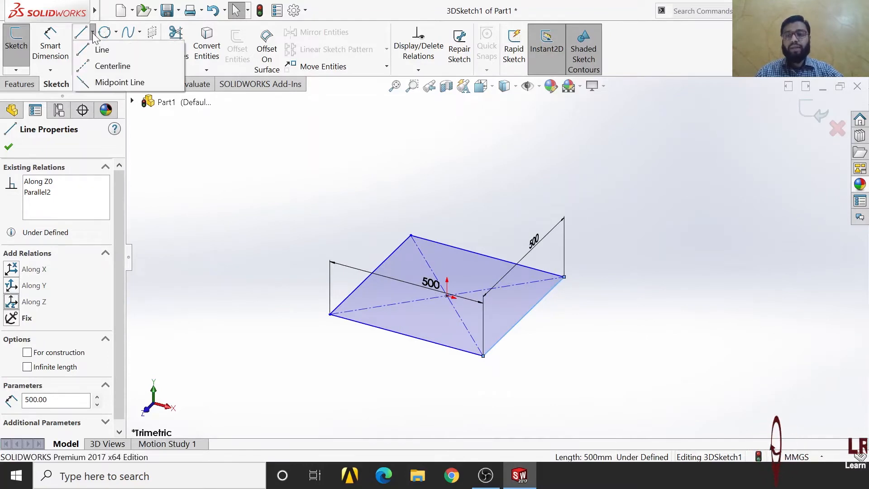
click(107, 67)
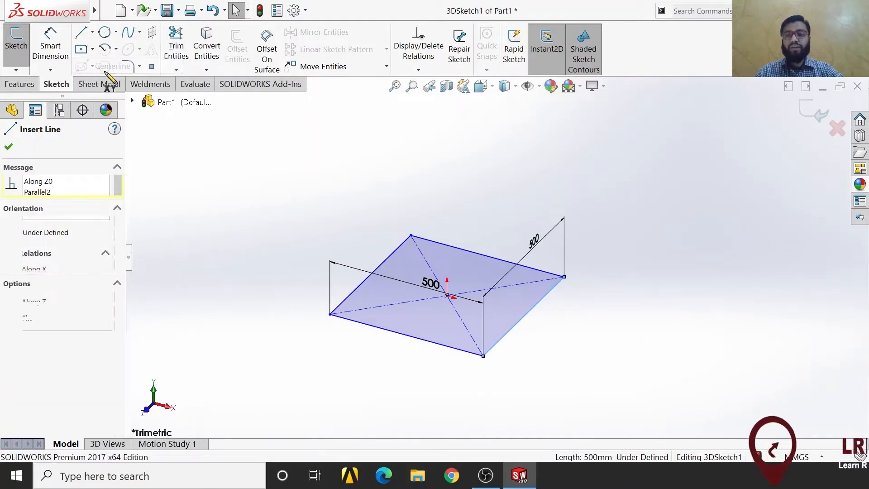
click(447, 296)
scroll(460, 144, up, 4)
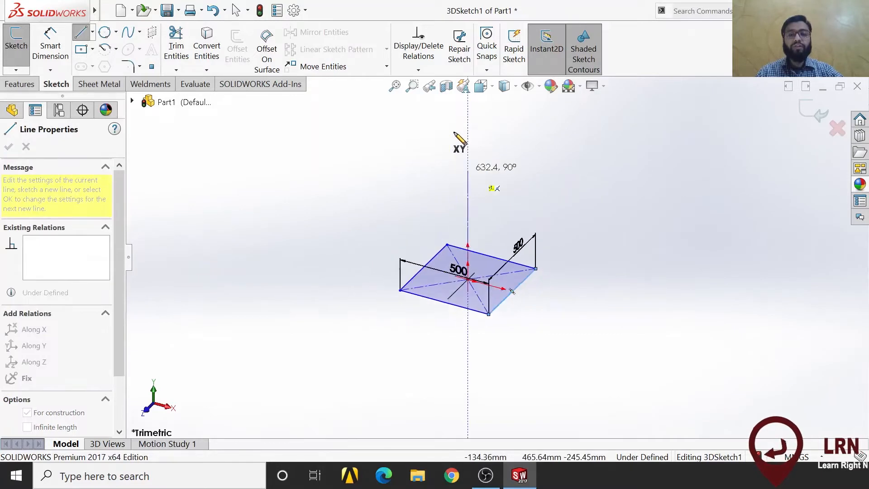
click(483, 111)
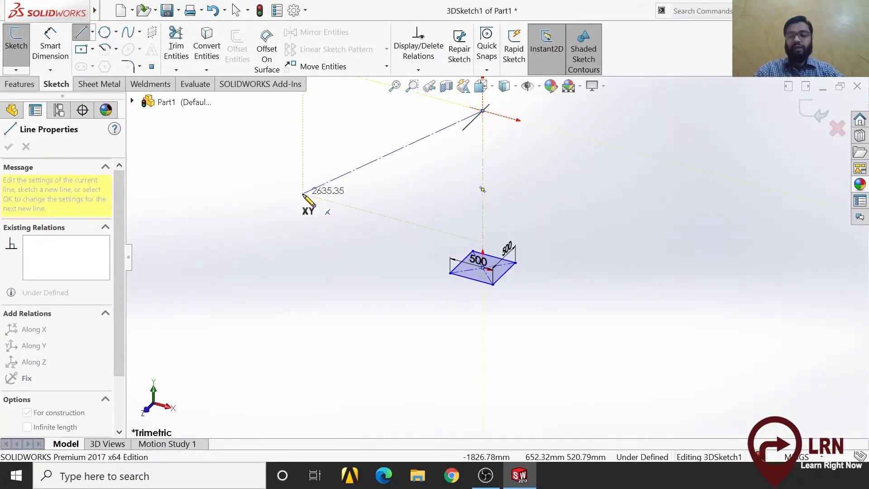
key(Escape)
Dimension the vertical centerline's length to 1500 mm
click(51, 47)
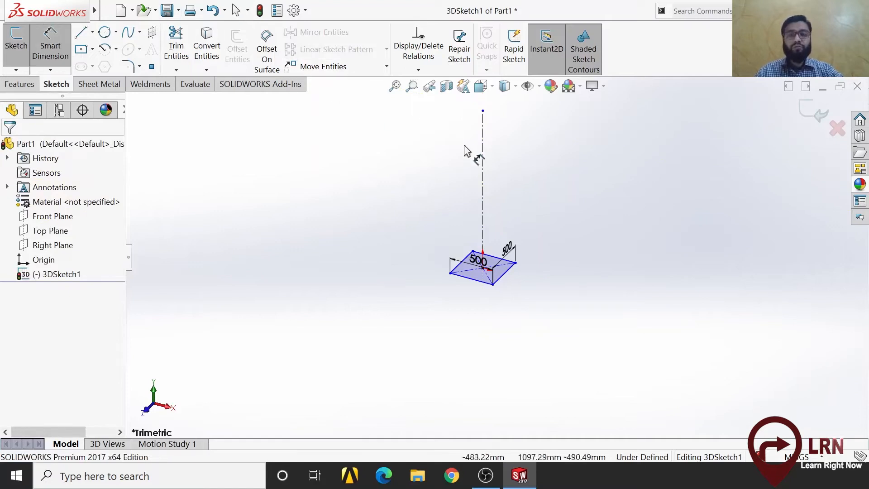
click(483, 190)
click(384, 205)
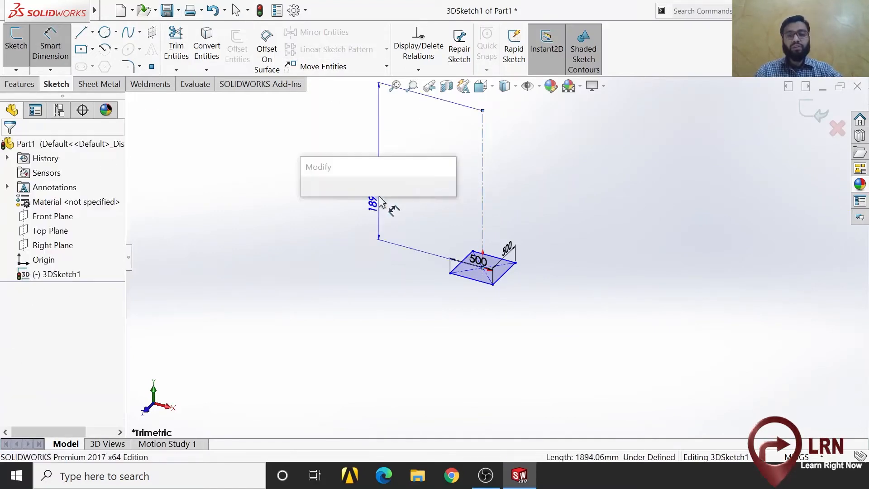
text(15)
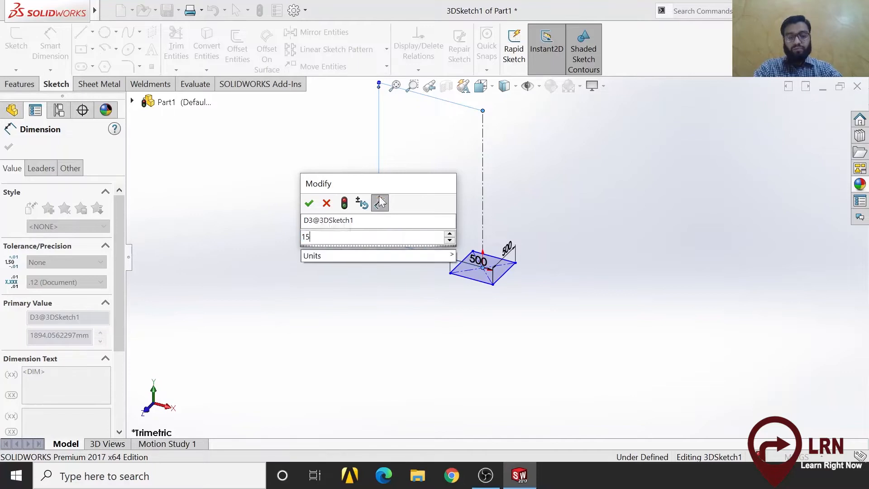
text(50)
key(BackSpace)
key(BackSpace)
text(00)
key(Return)
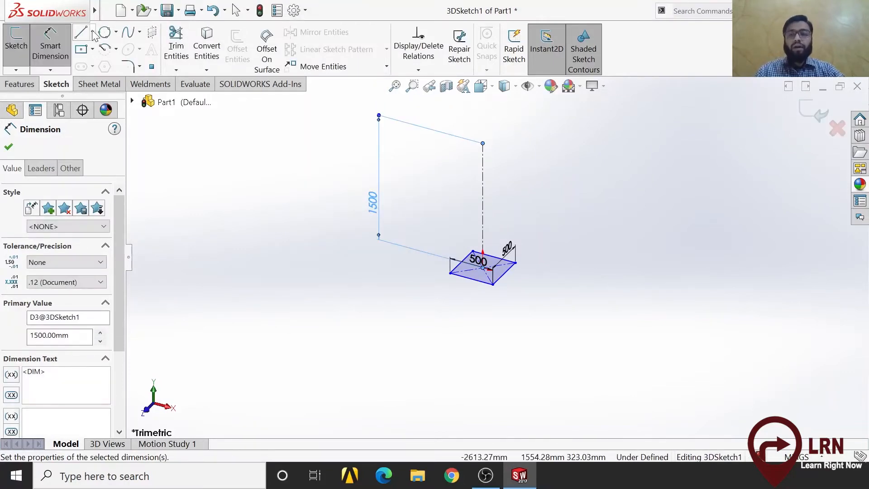
Draw a center rectangle about 588 mm by 514 mm on the XY plane, centred on the centerline's upper end
click(83, 50)
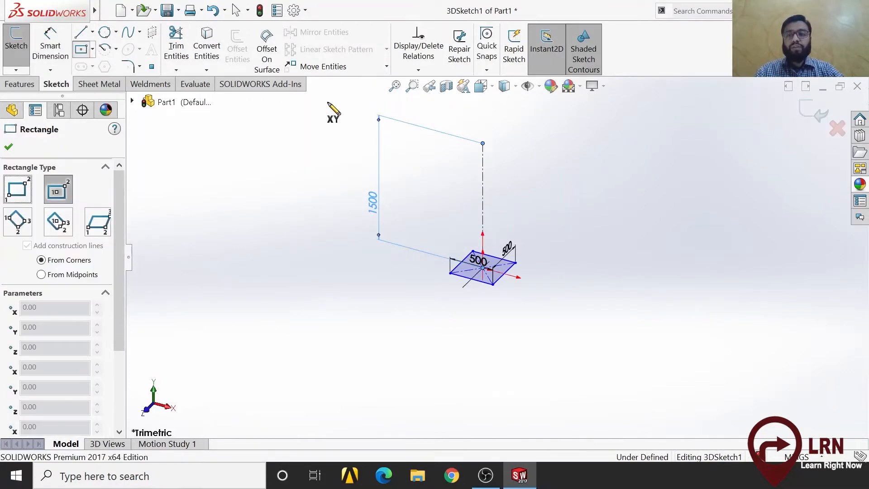
click(483, 144)
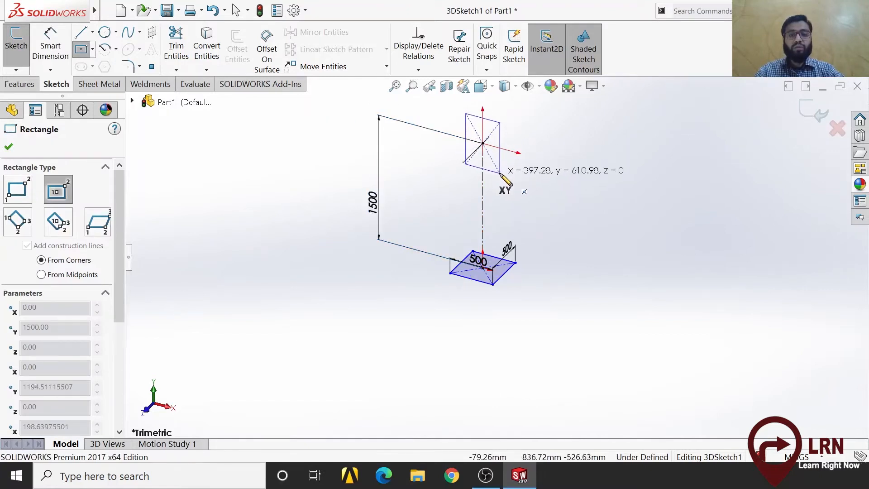
click(508, 171)
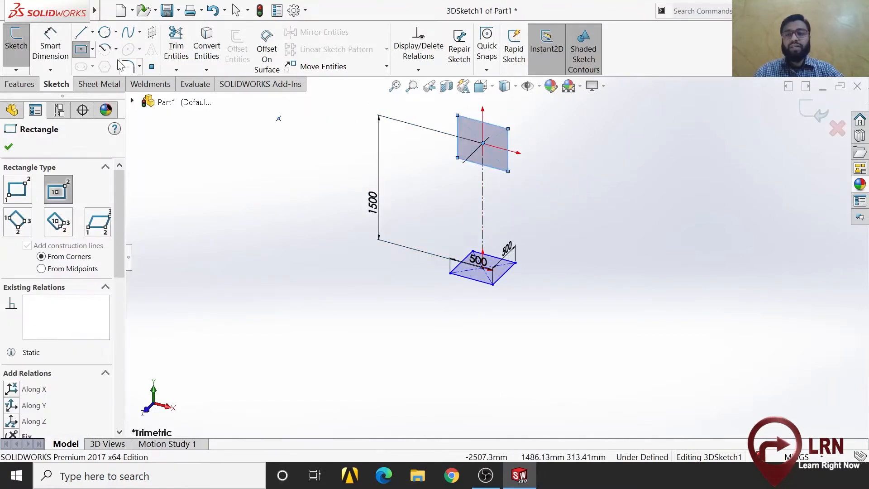
Dimension the upper rectangle's vertical side and its top edge to 500 mm each
click(62, 47)
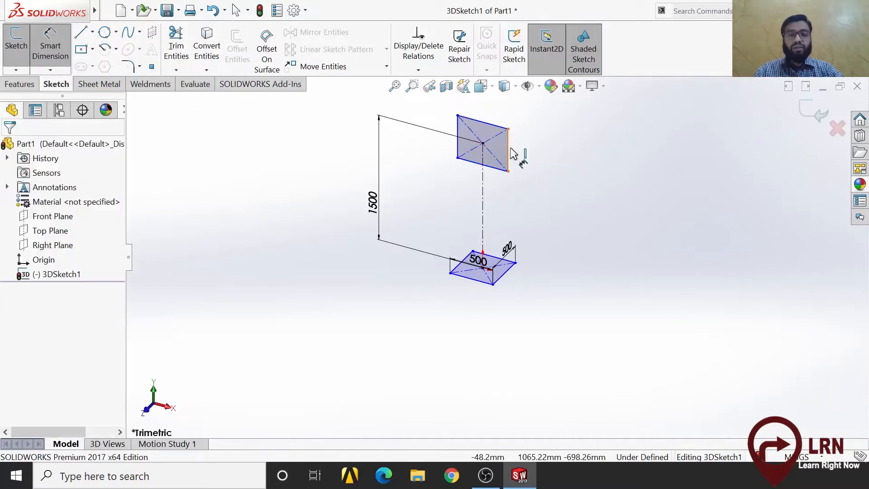
click(561, 154)
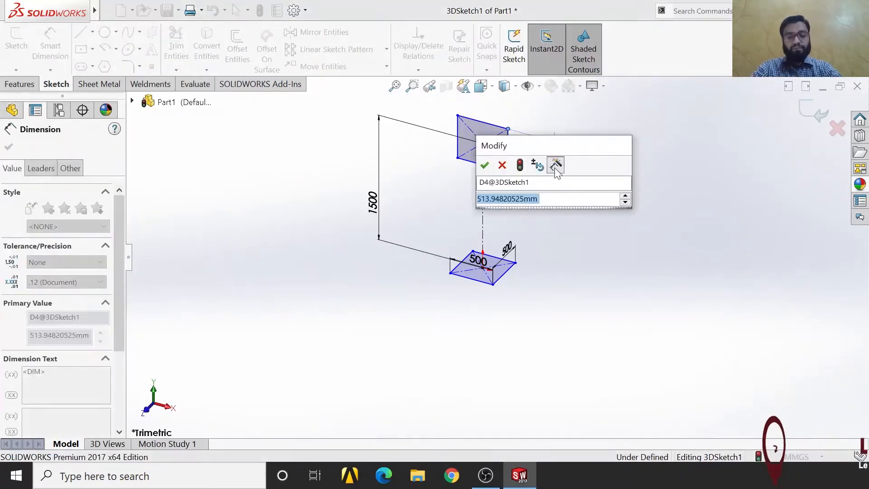
text(500)
key(Return)
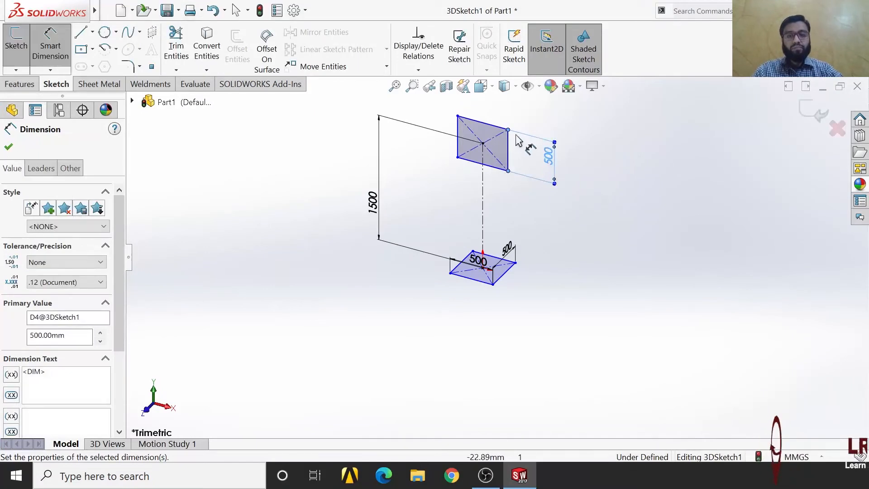
click(498, 133)
click(498, 116)
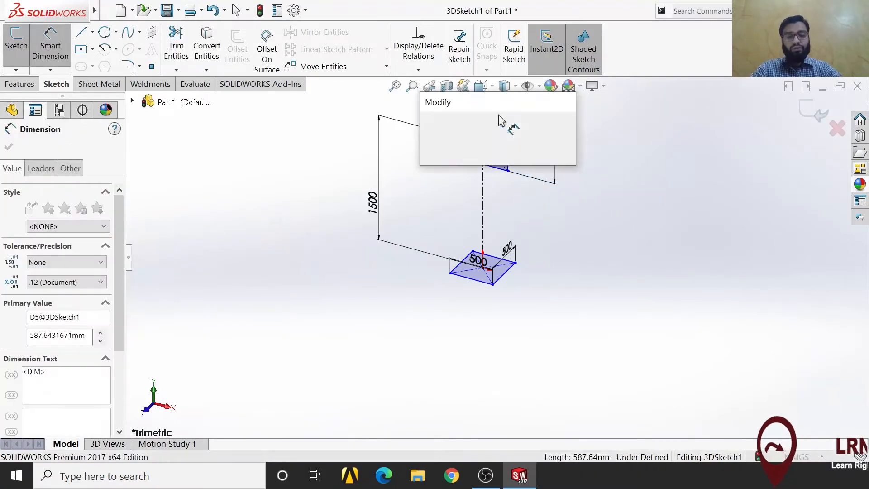
text(500)
key(Return)
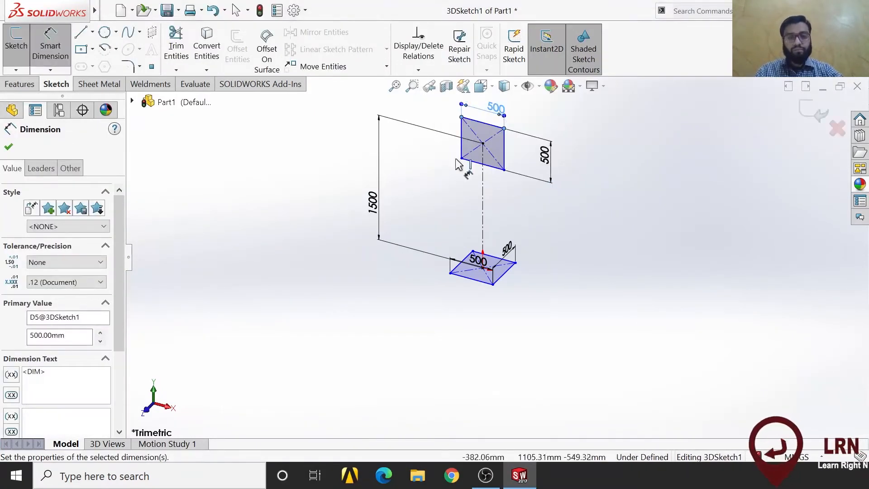
key(Escape)
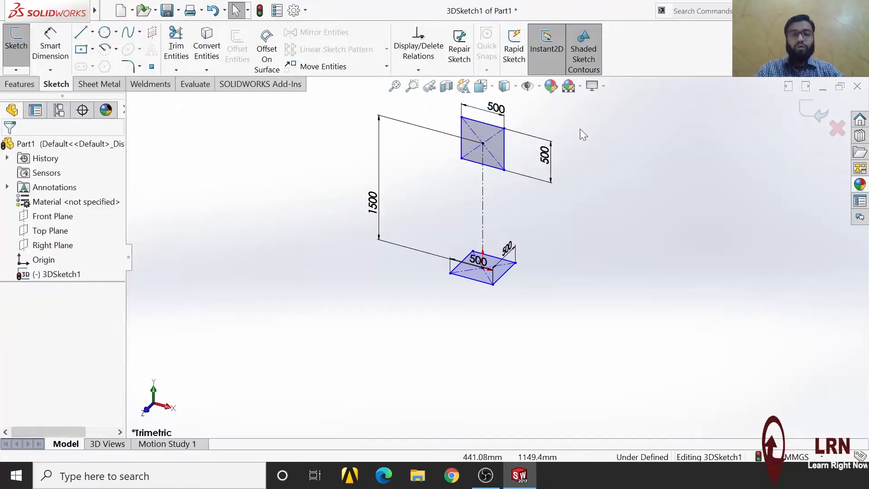
Make the upper square's vertical side run Along Z so it lies parallel to the lower square
click(504, 153)
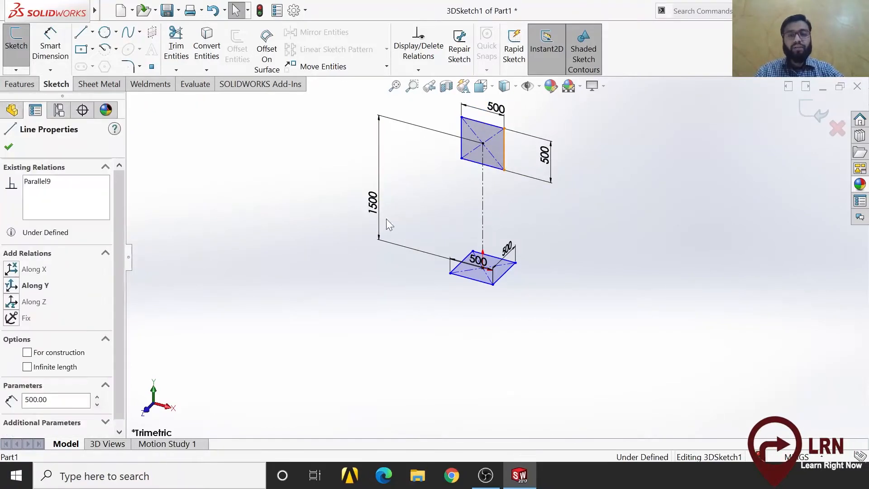
click(12, 302)
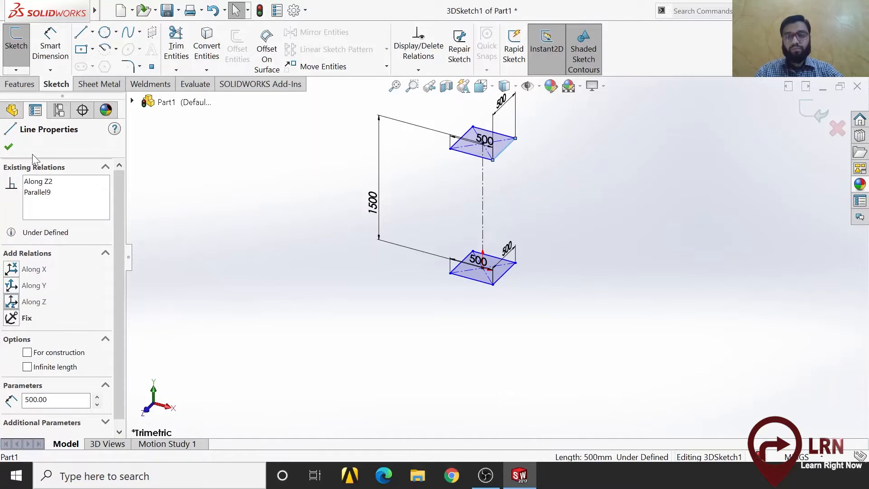
click(8, 148)
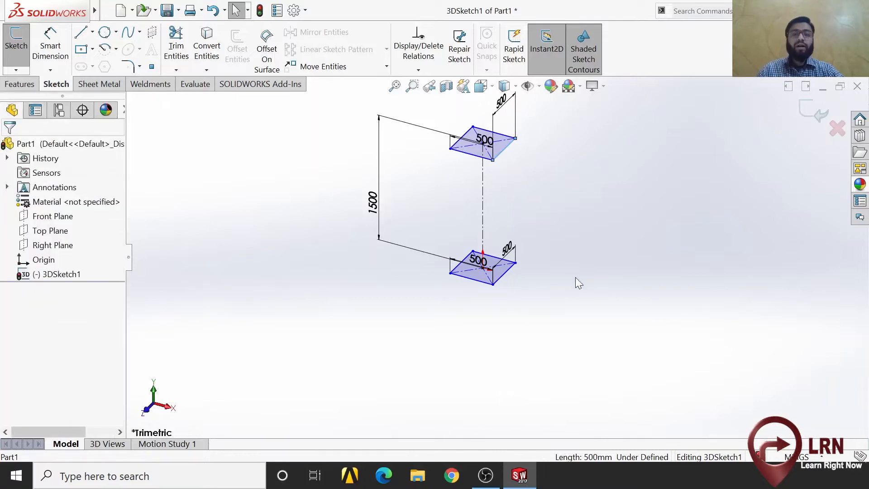
Draw two vertical lines connecting the upper square's two front corners to the matching corners of the lower square
click(150, 413)
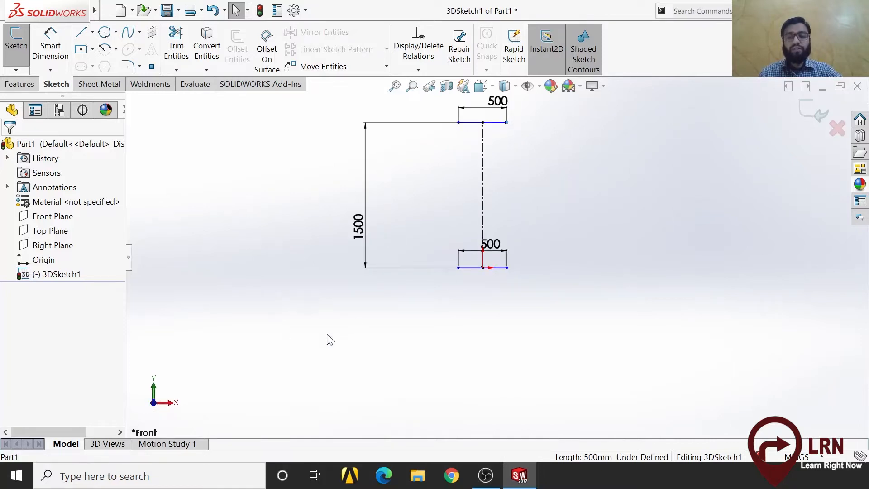
scroll(493, 249, up, 3)
scroll(543, 193, down, 2)
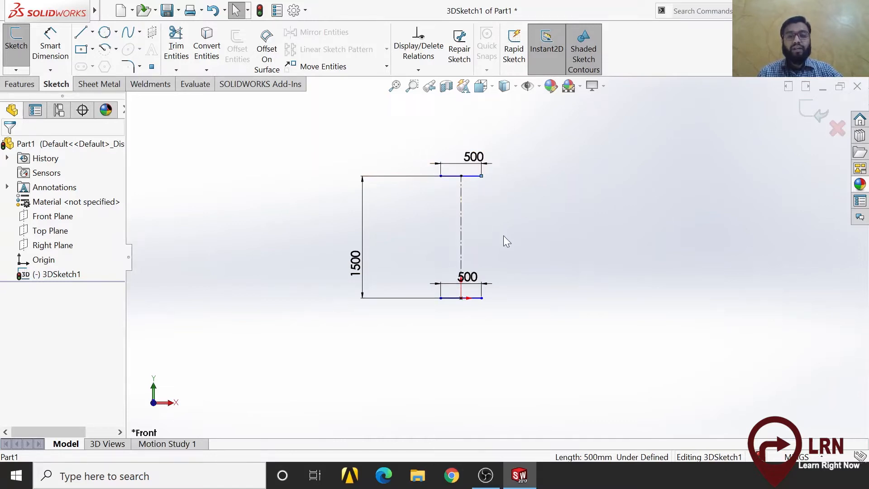
mouse_move(526, 305)
middle_down()
mouse_move(499, 319)
mouse_move(503, 352)
middle_up()
scroll(471, 215, down, 2)
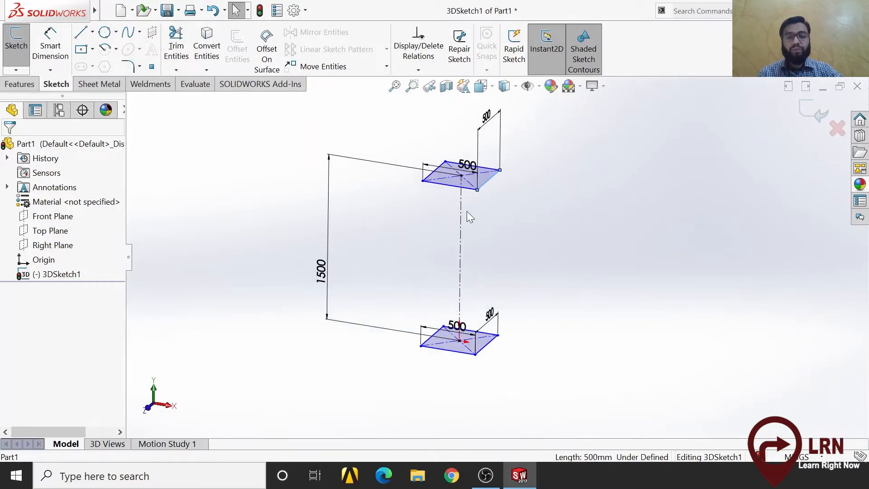
click(81, 32)
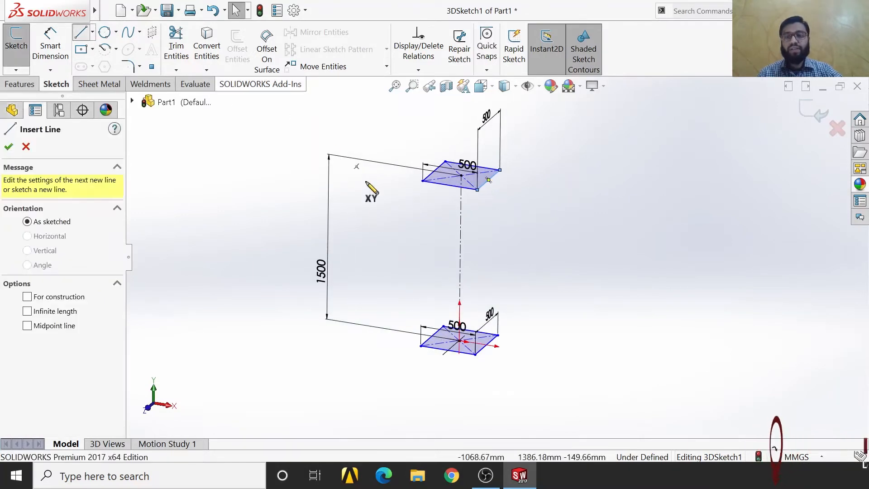
click(422, 180)
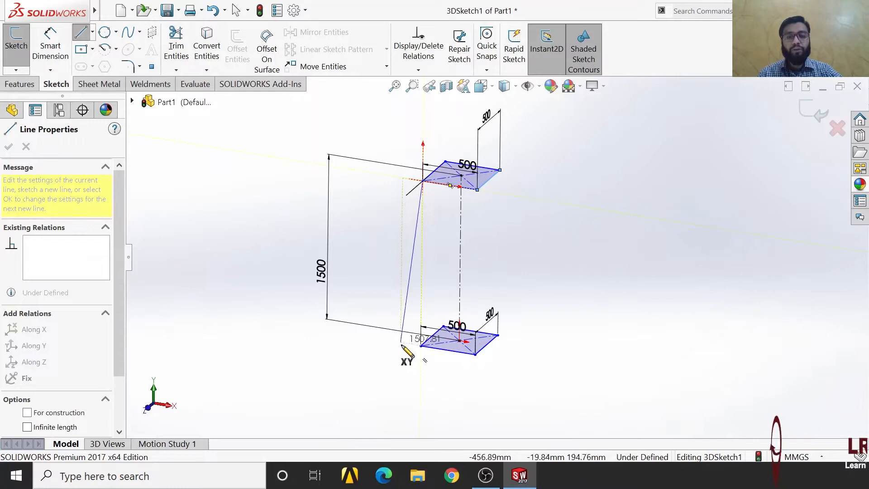
double_click(421, 346)
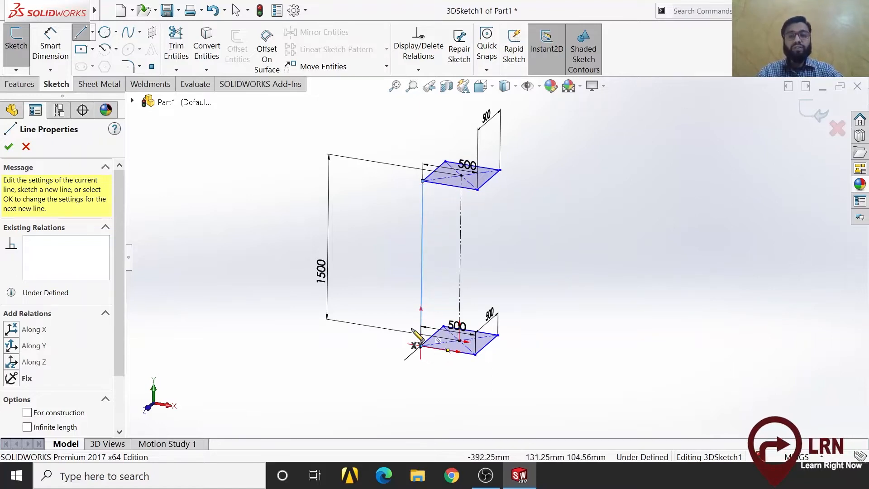
click(478, 189)
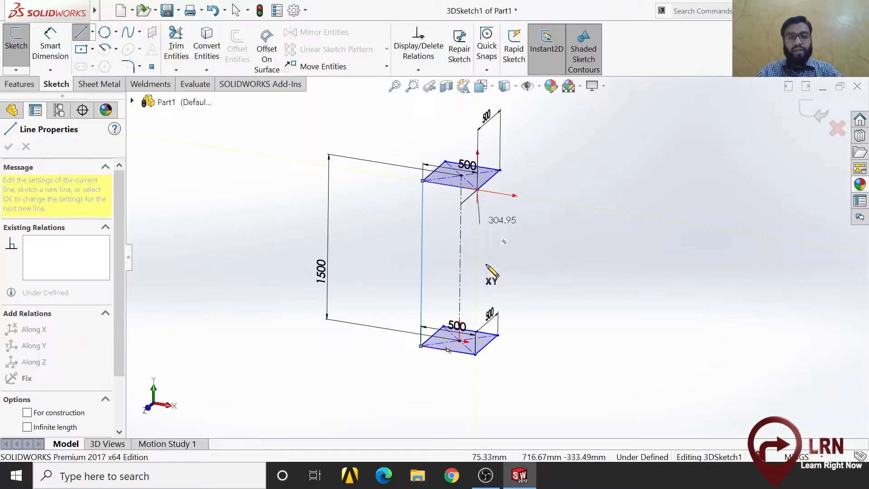
click(475, 355)
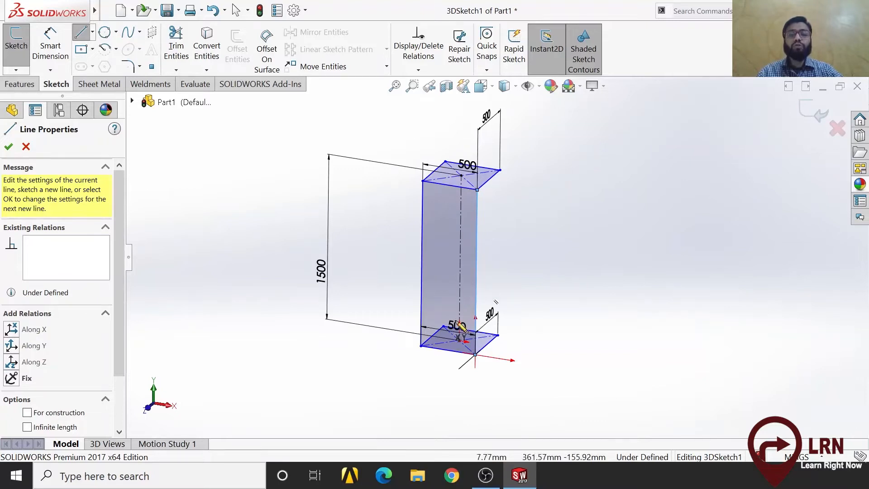
Draw two more vertical lines connecting the rear corners of the upper and lower squares
mouse_move(403, 367)
middle_down()
mouse_move(387, 355)
mouse_move(361, 355)
mouse_move(362, 366)
middle_up()
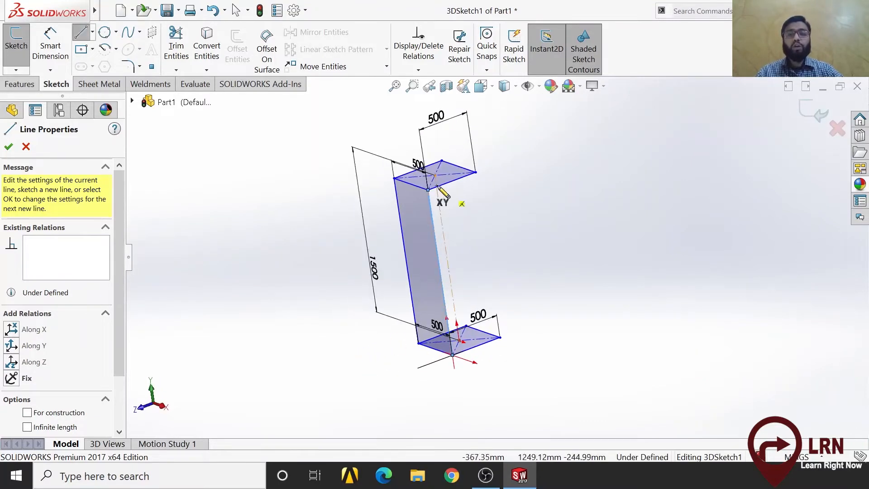
click(476, 172)
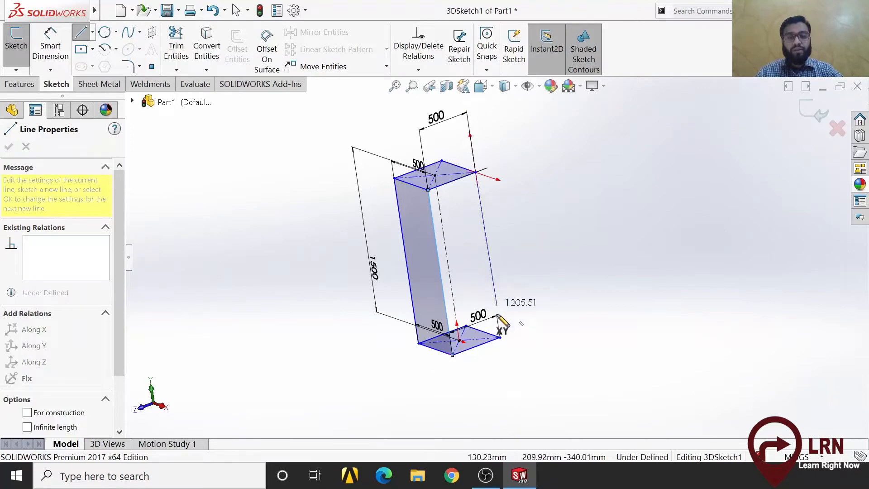
click(501, 338)
mouse_move(399, 357)
middle_down()
mouse_move(534, 317)
mouse_move(529, 393)
mouse_move(452, 151)
middle_up()
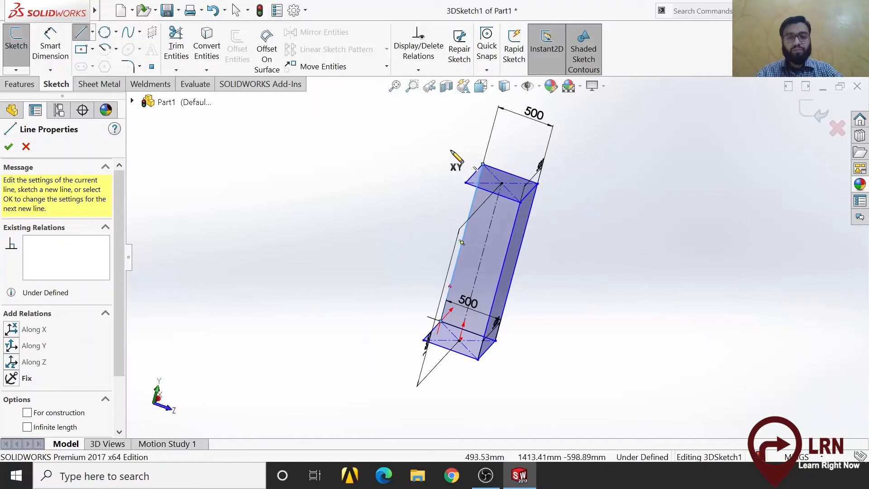
click(465, 183)
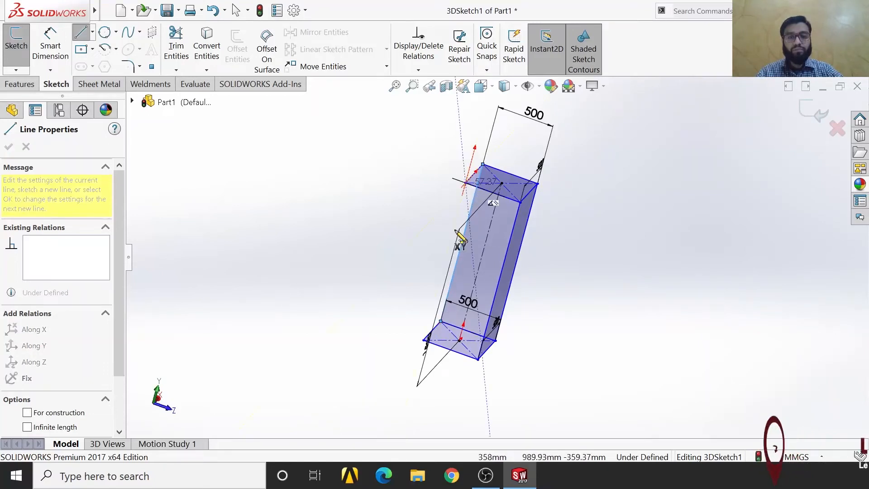
click(425, 339)
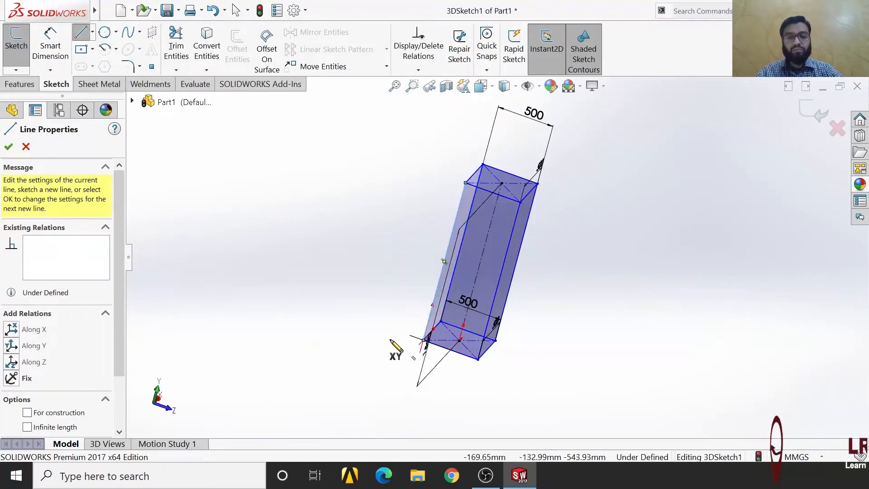
middle_drag(402, 344, 398, 250)
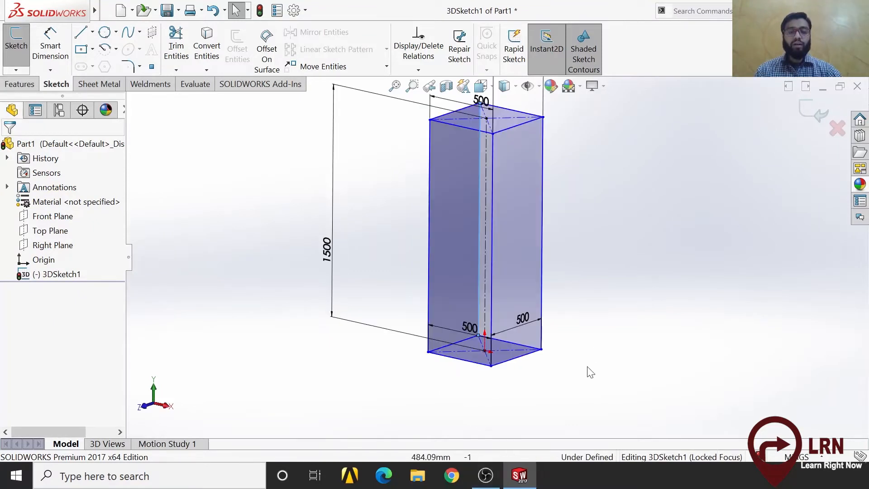
Convert the four sides of the lower square to construction lines, removing the stray point from the selection
click(521, 344)
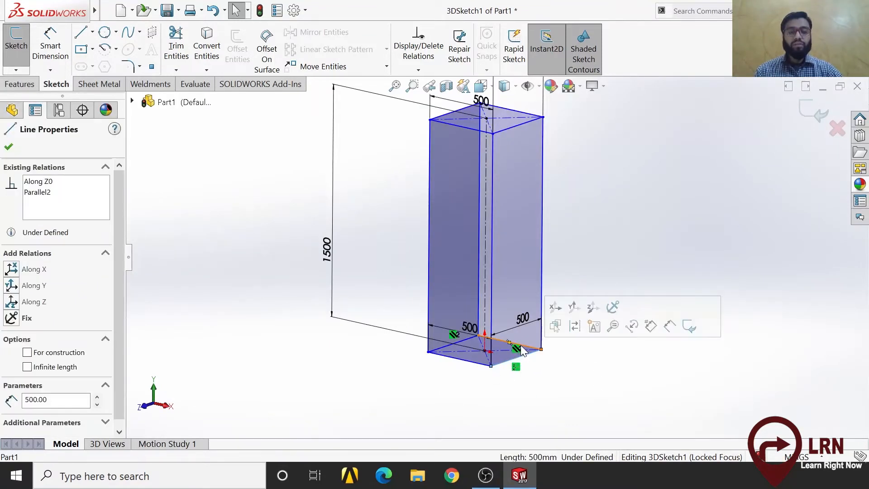
ctrl+click(456, 342)
ctrl+click(460, 359)
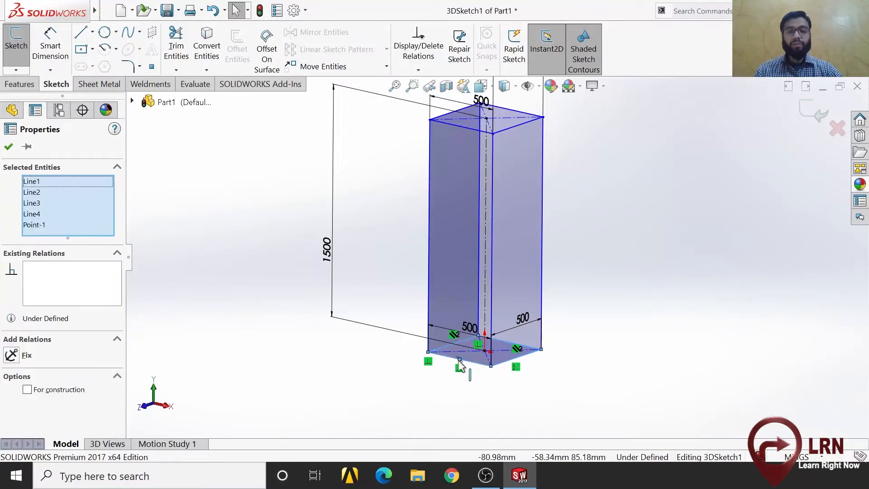
click(39, 226)
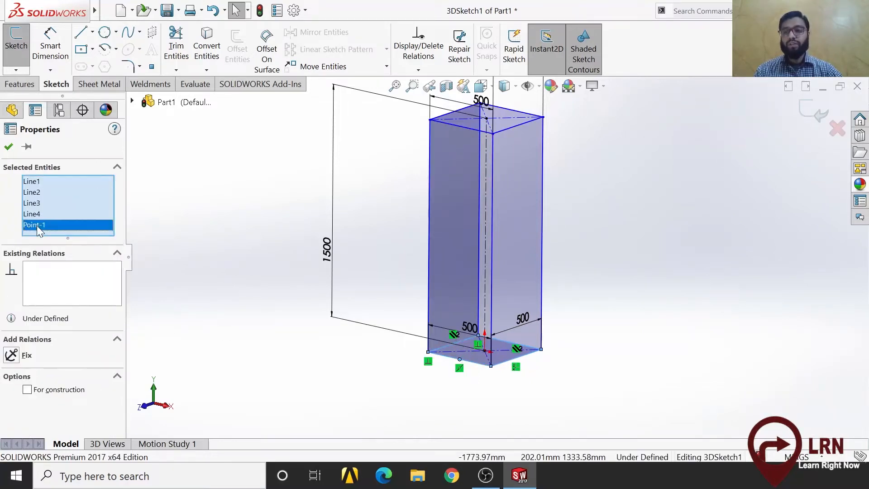
right_click(68, 226)
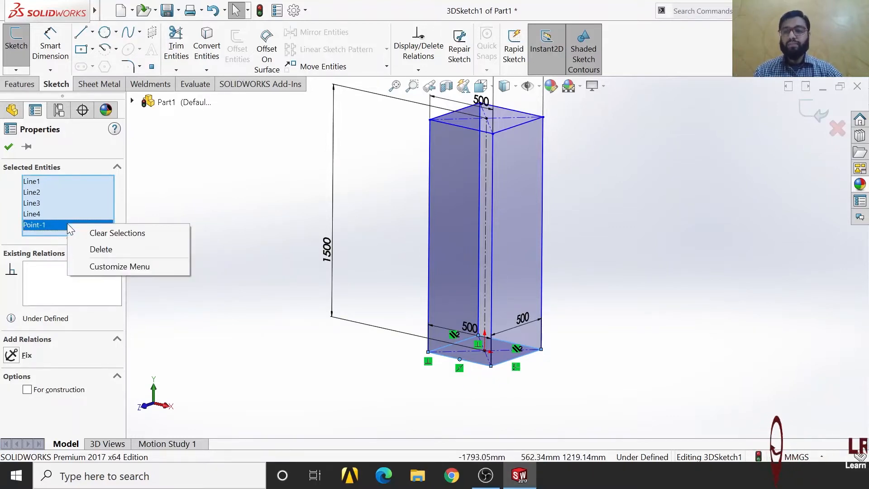
click(126, 252)
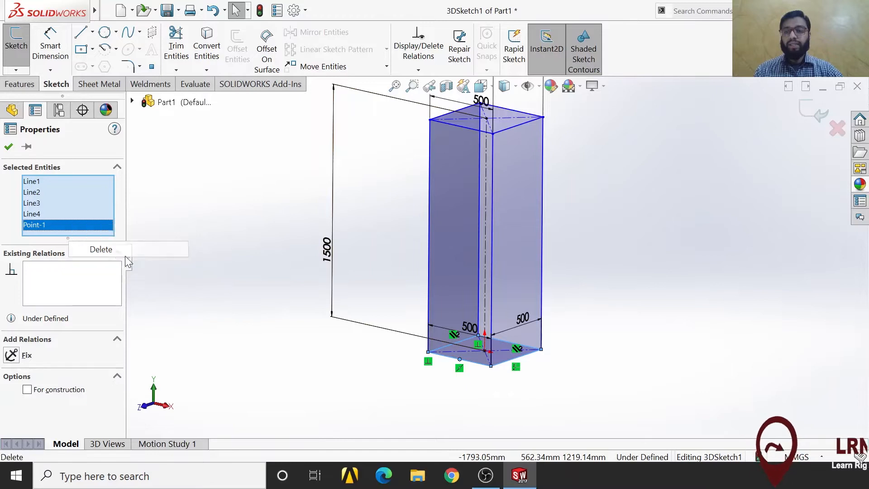
scroll(37, 413, down, 3)
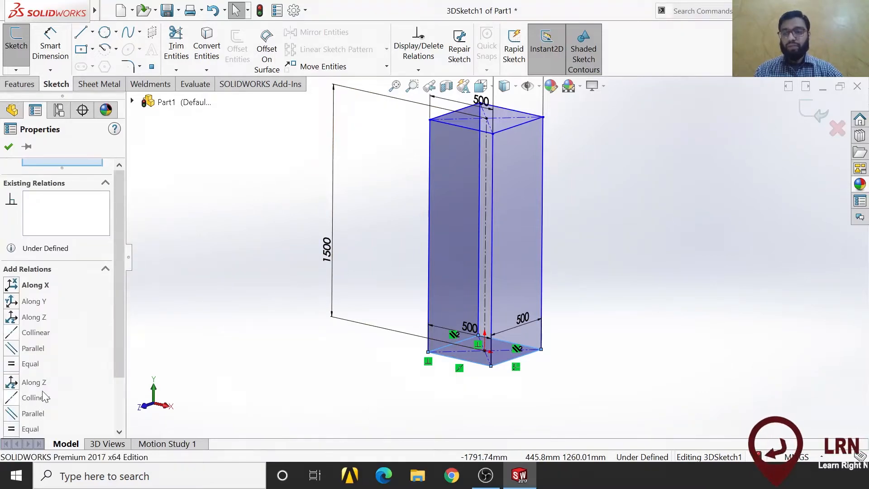
click(27, 414)
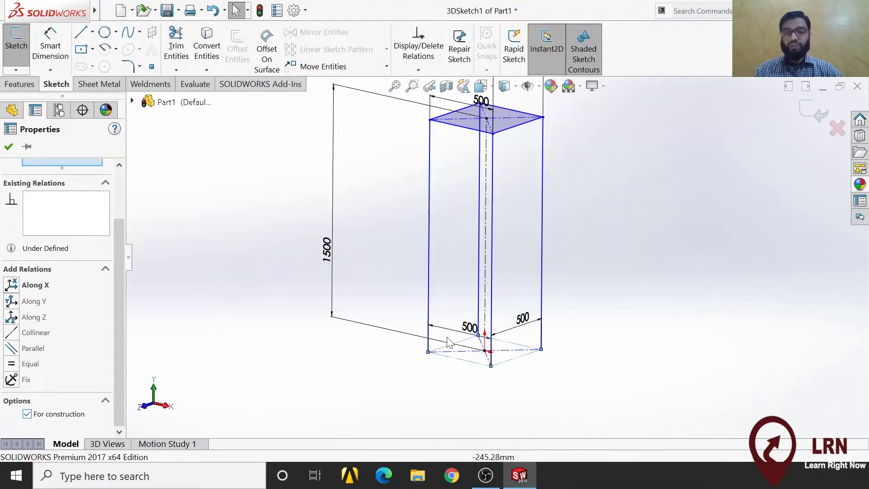
Convert the four sides of the upper square to construction lines
scroll(502, 193, up, 2)
scroll(503, 192, down, 2)
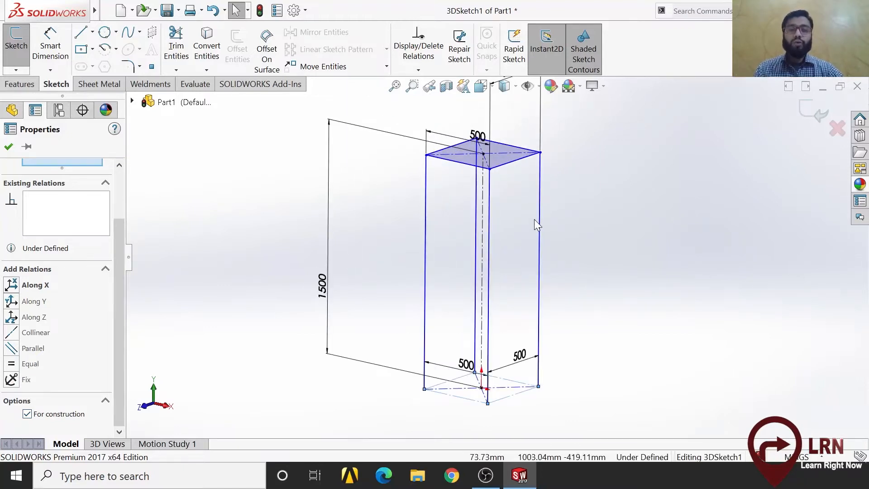
scroll(526, 170, down, 2)
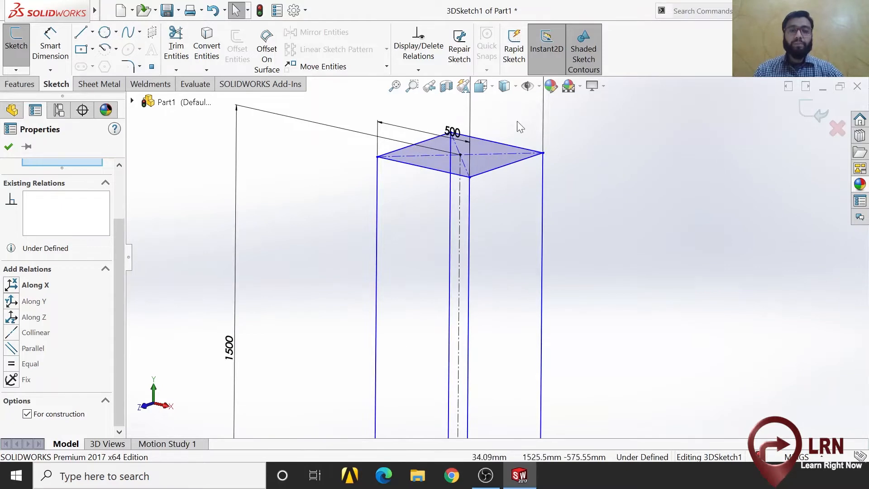
mouse_move(519, 189)
middle_down()
mouse_move(542, 200)
mouse_move(530, 202)
middle_up()
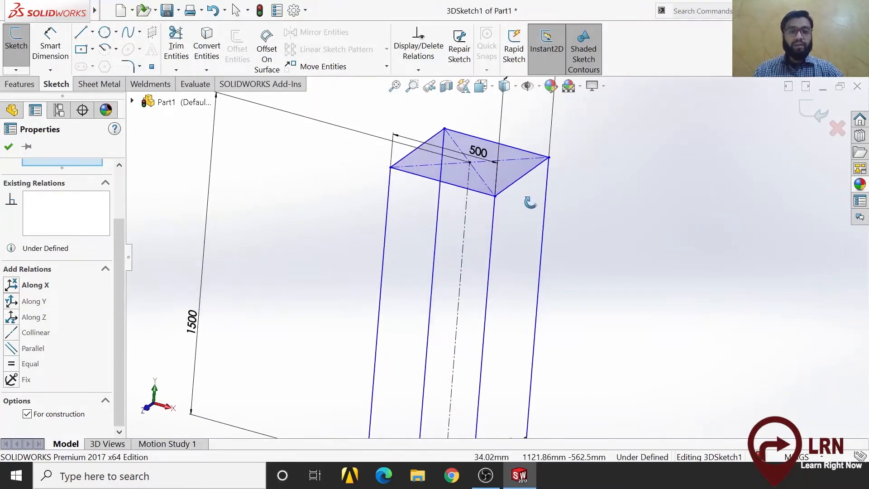
click(520, 149)
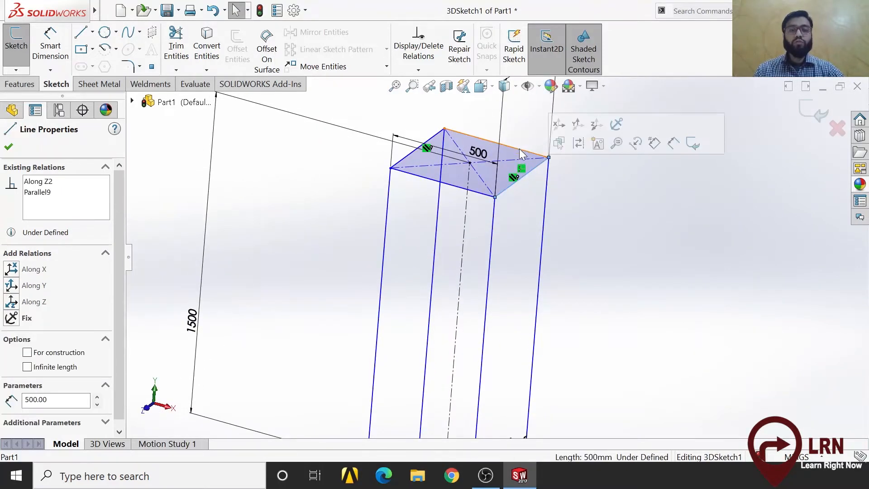
ctrl+click(442, 150)
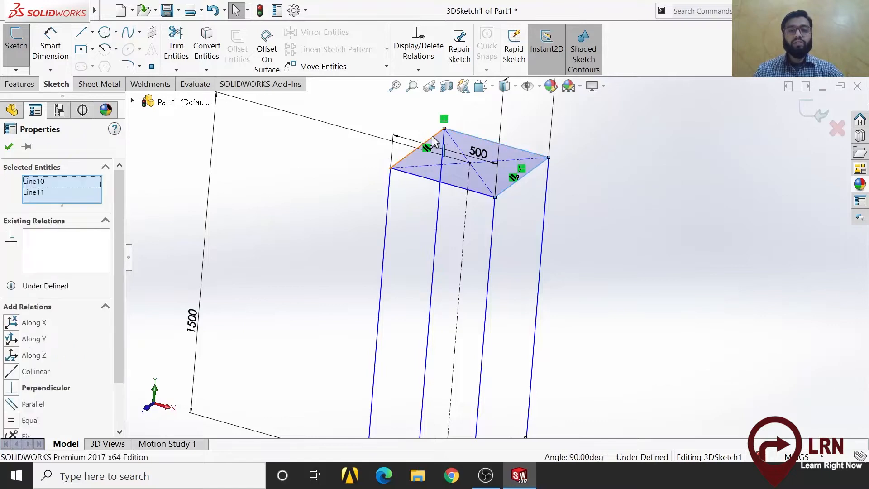
ctrl+click(432, 137)
ctrl+click(424, 177)
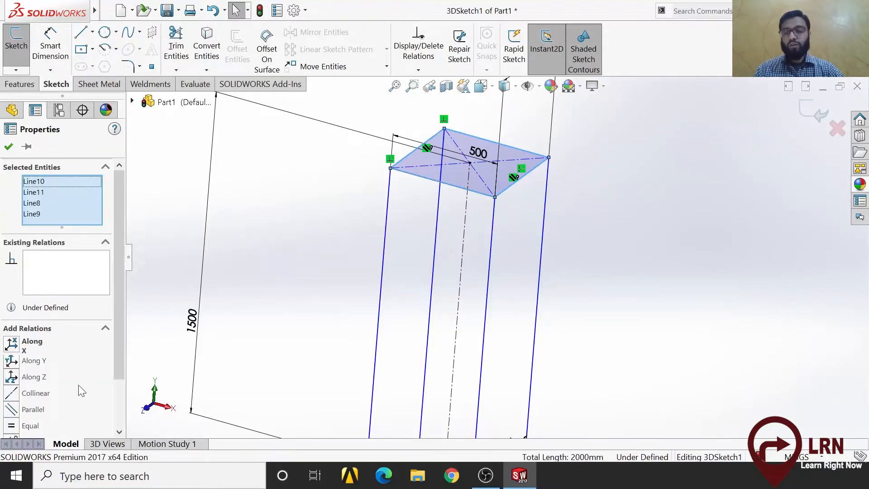
scroll(79, 387, down, 2)
click(48, 414)
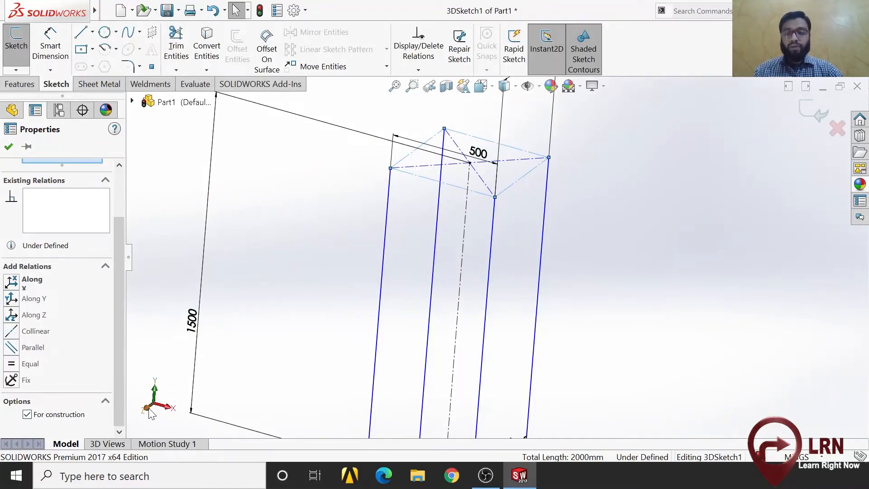
key(ctrl+1)
click(6, 147)
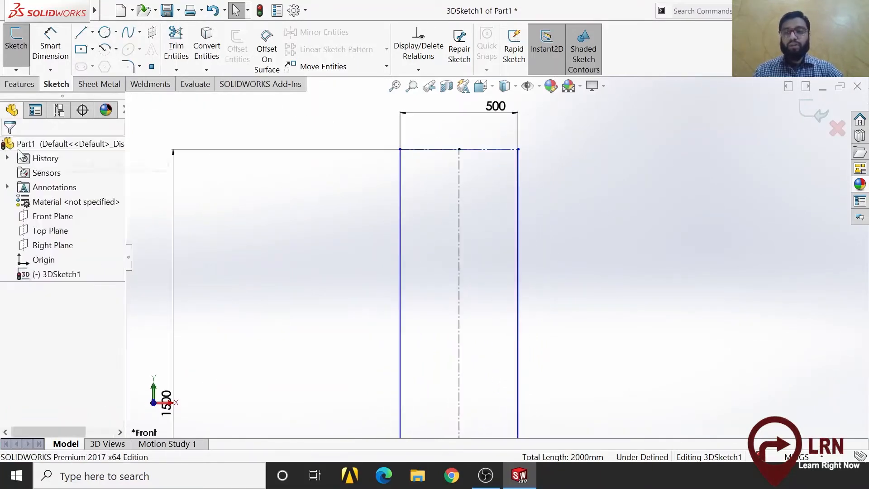
Place a sketch point on the front vertical line at X 250, Z 250, about 471 mm above the lower square
mouse_move(613, 352)
middle_down()
mouse_move(637, 378)
mouse_move(629, 360)
middle_up()
scroll(572, 320, up, 3)
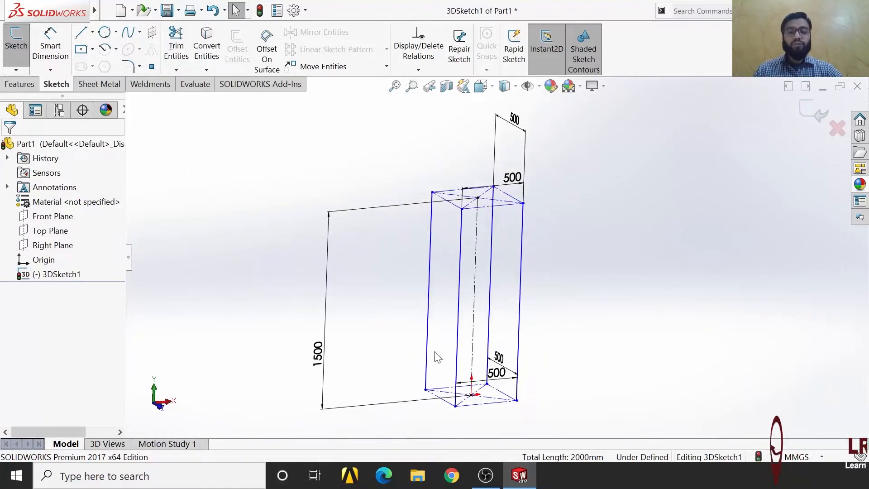
click(159, 407)
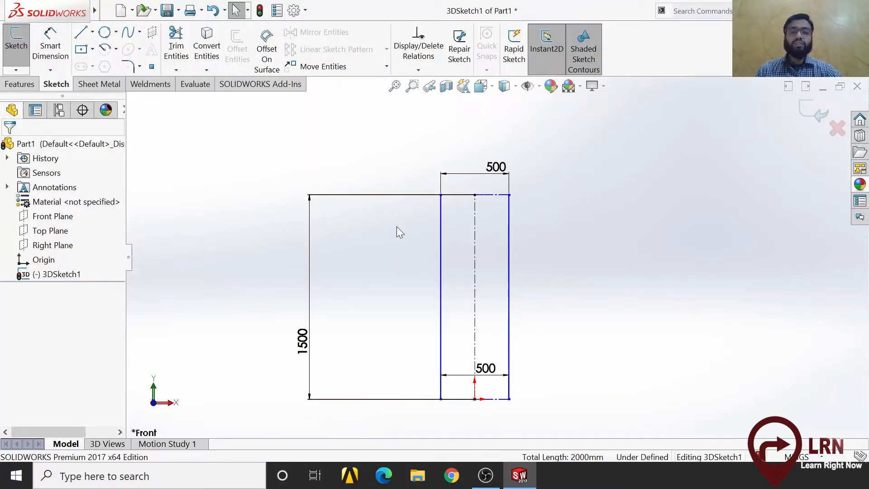
middle_drag(386, 346, 398, 367)
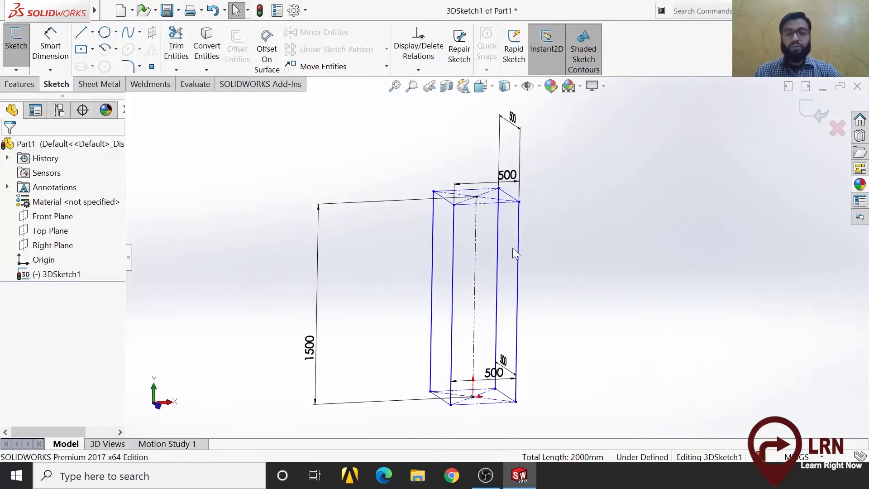
click(152, 66)
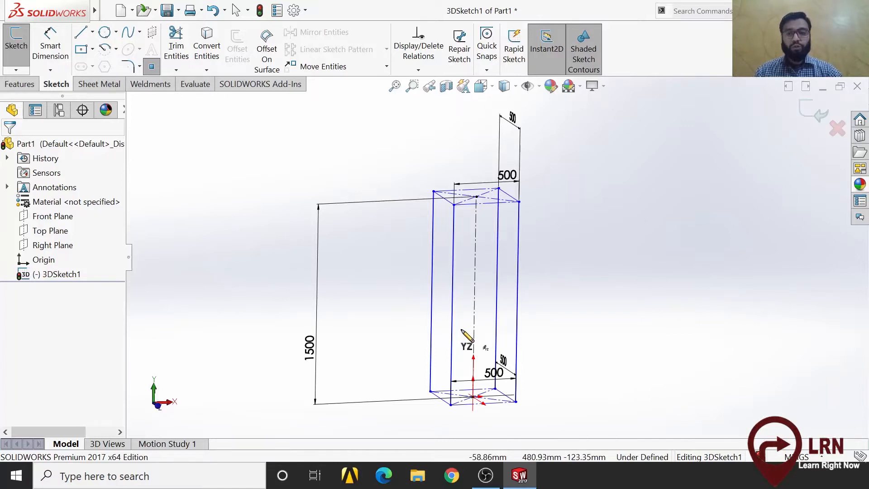
scroll(534, 355, down, 2)
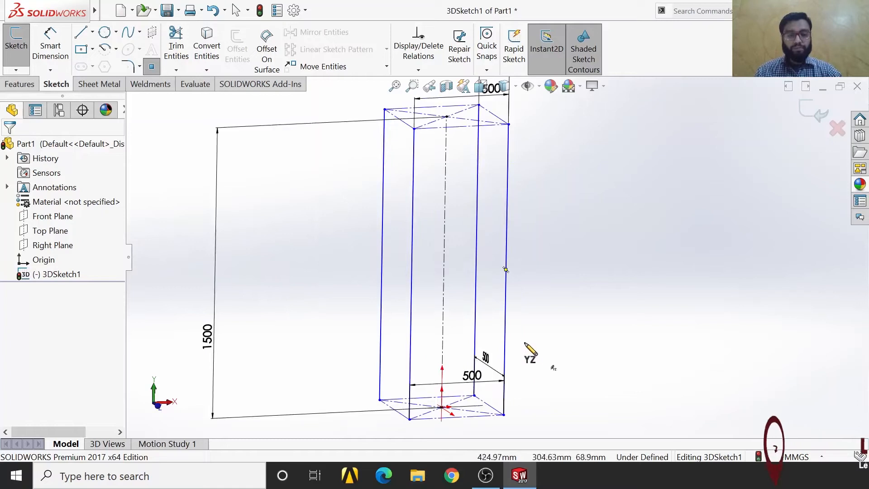
click(504, 323)
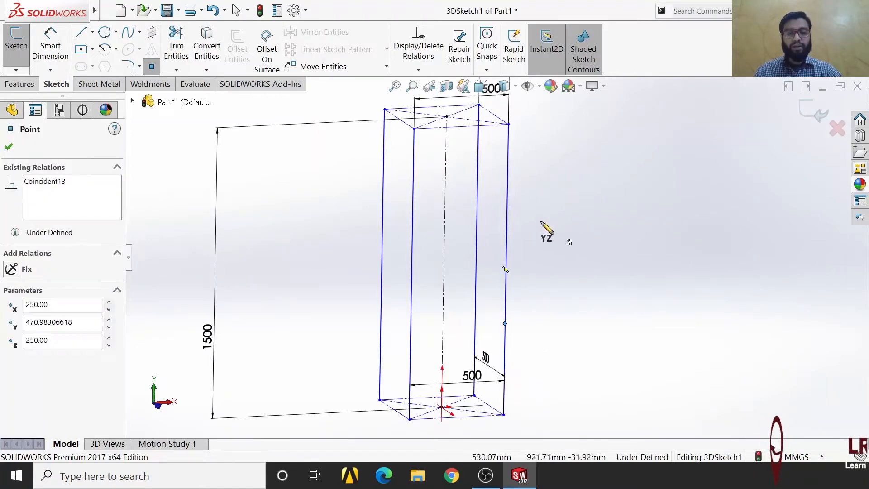
Place a second sketch point on the right front upright about 1076 mm up, and dimension the lower point 500 mm from the upright's base
click(507, 206)
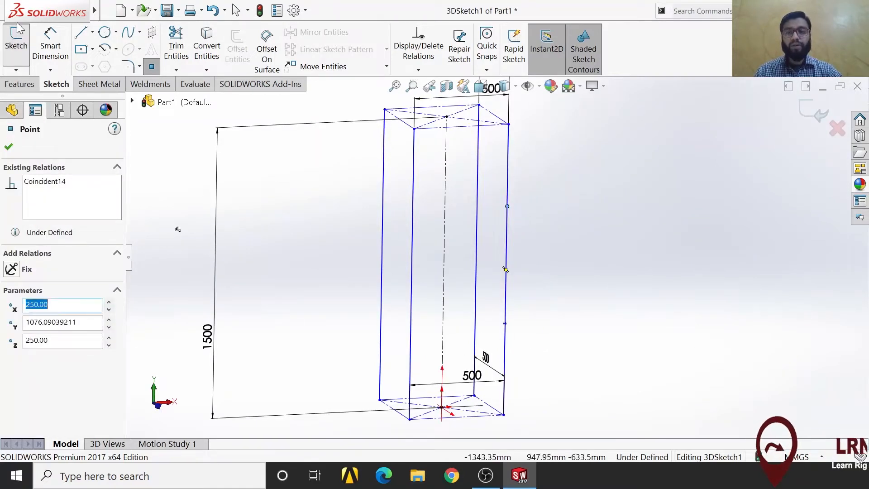
click(50, 46)
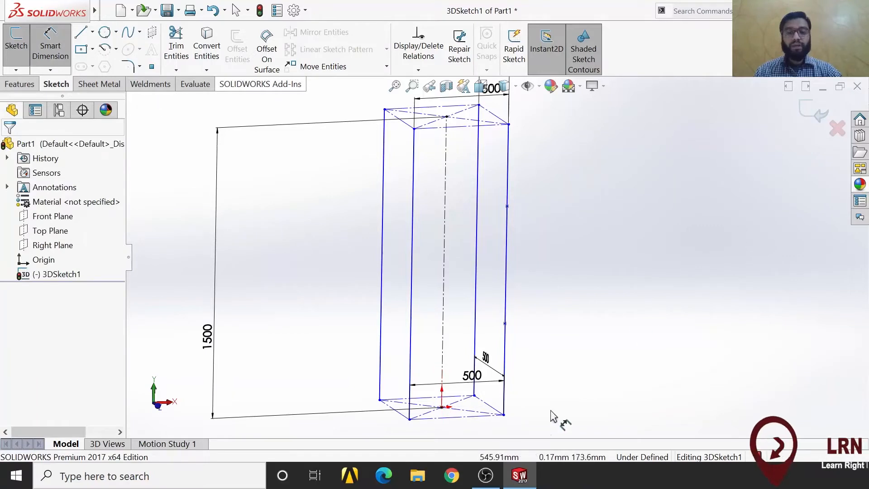
click(504, 415)
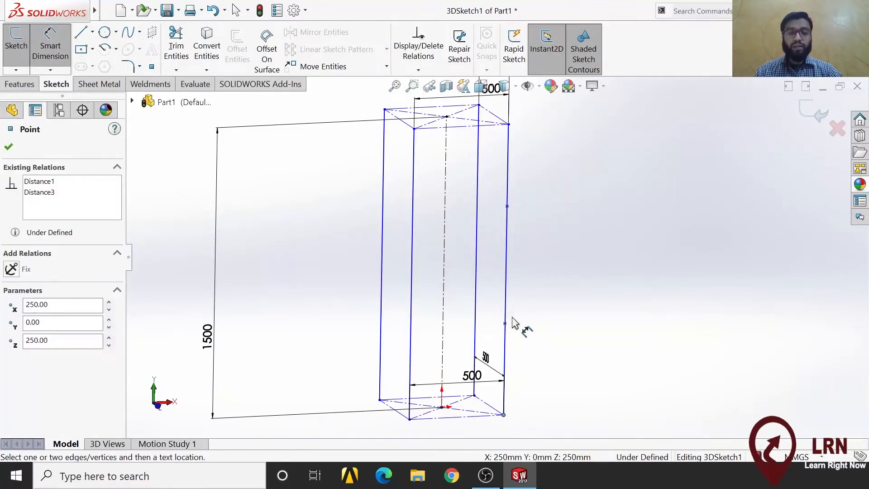
click(505, 323)
click(596, 373)
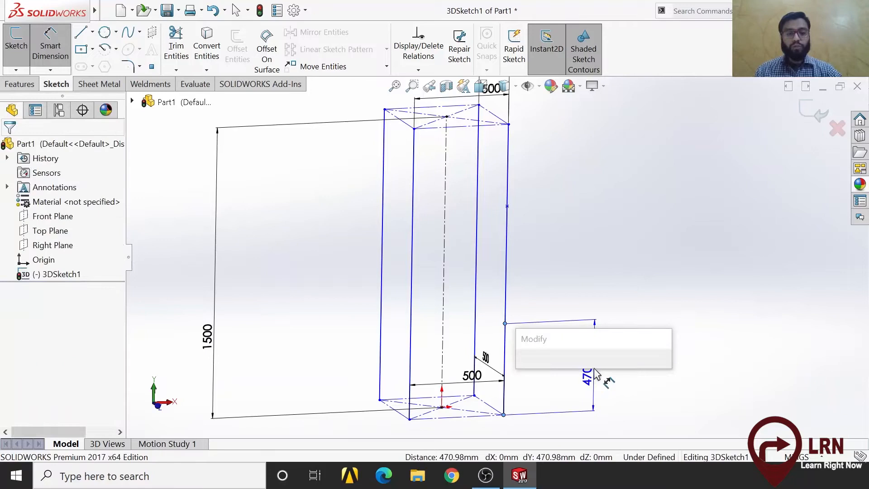
text(5)
key(BackSpace)
text(500)
key(Return)
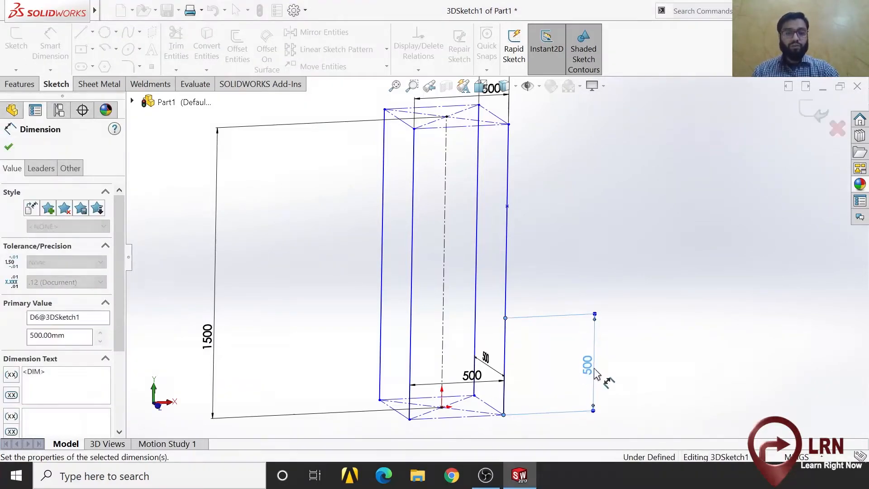
Dimension the distance between the two sketch points on the right front upright as 500 mm
click(507, 207)
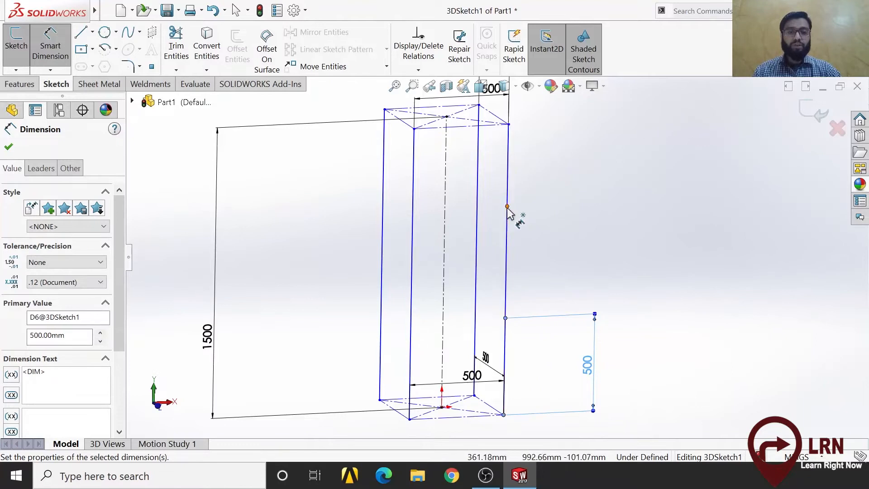
click(506, 318)
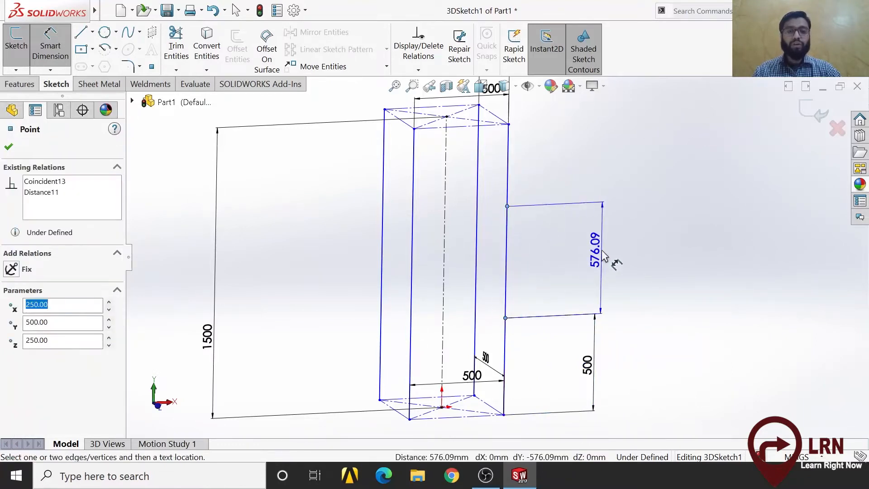
click(604, 261)
text(500)
key(Return)
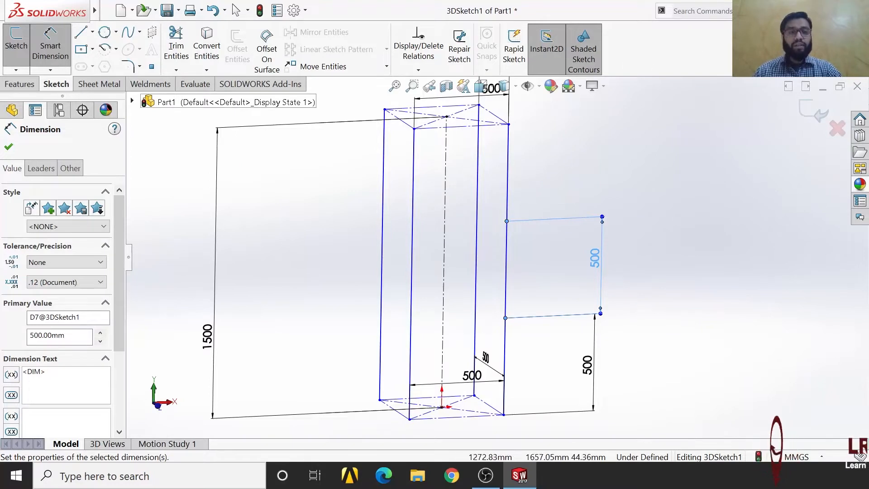
Find the Segment command and split the left front upright into 3 equal sketch segments
click(697, 10)
text(s)
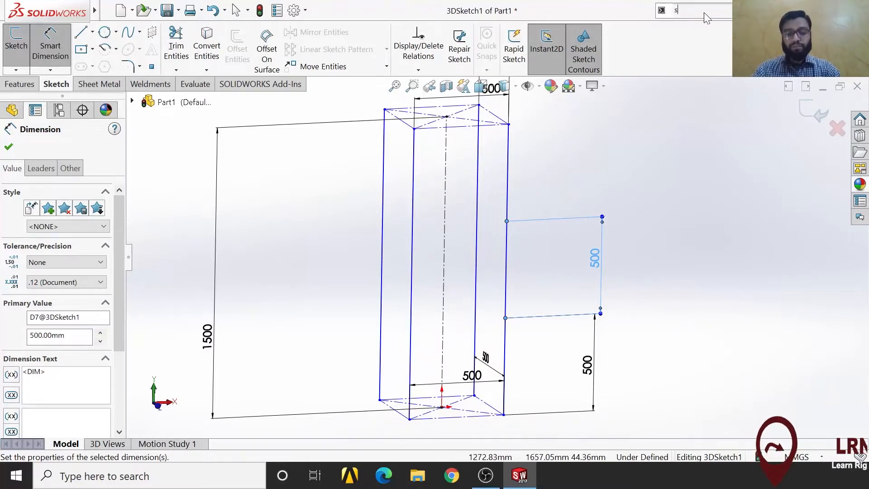
text(eq)
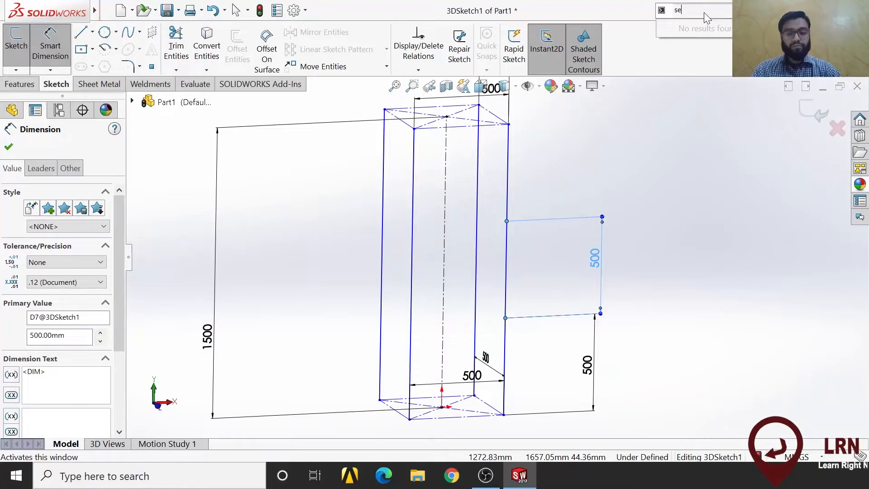
key(BackSpace)
text(g)
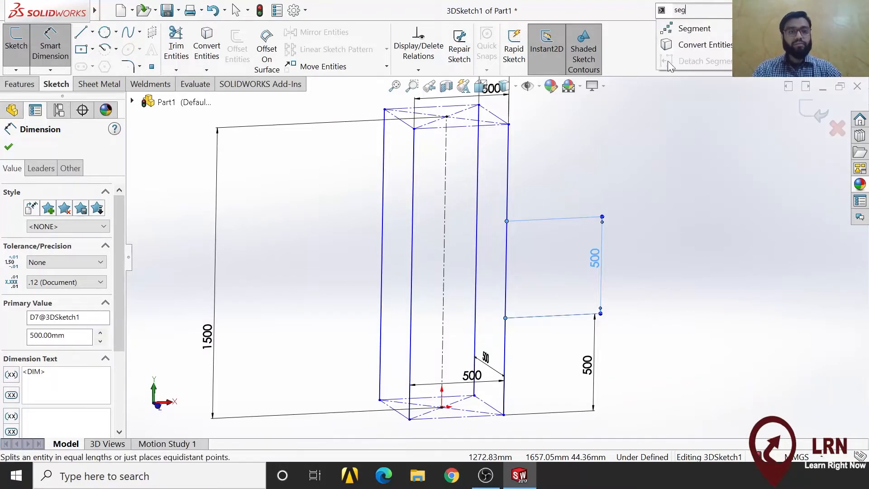
click(693, 28)
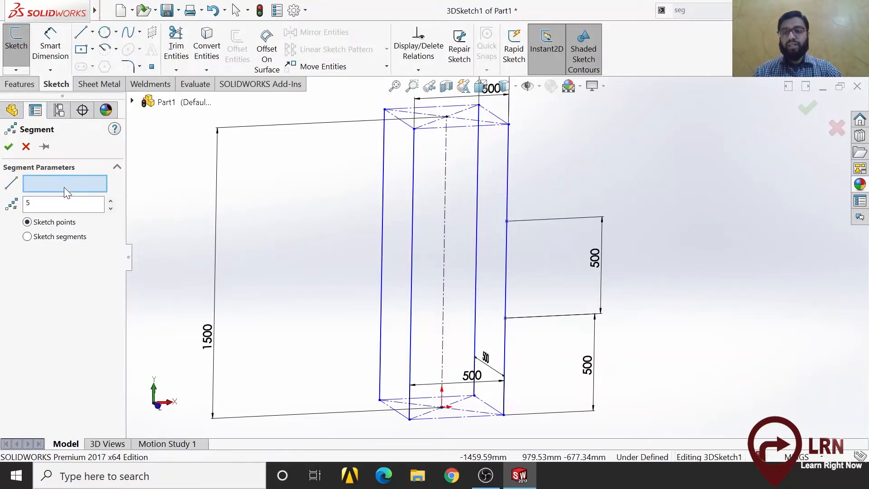
click(413, 274)
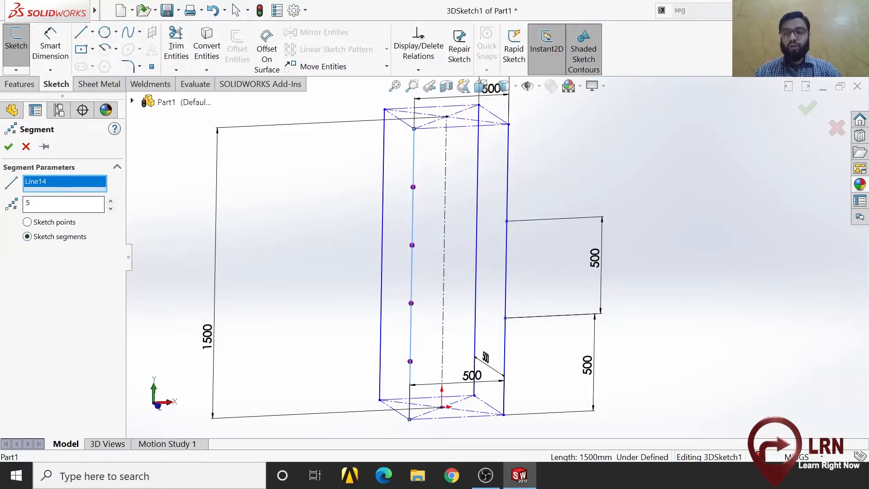
double_click(29, 203)
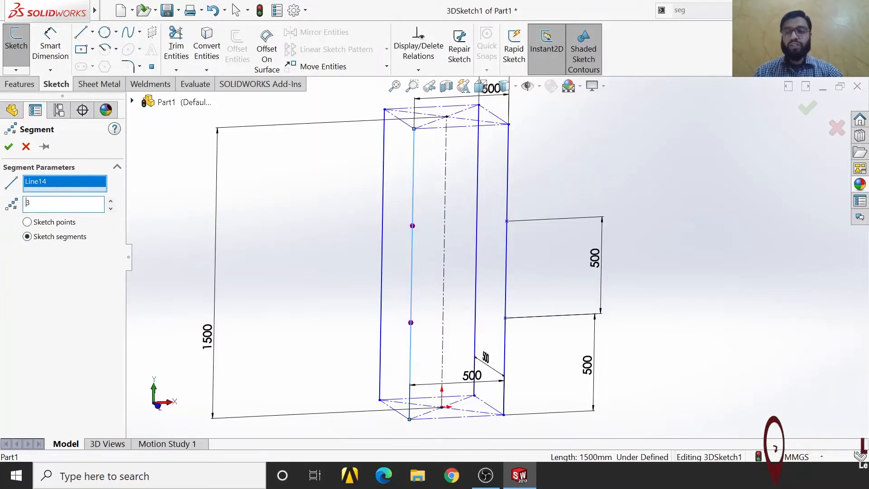
click(9, 146)
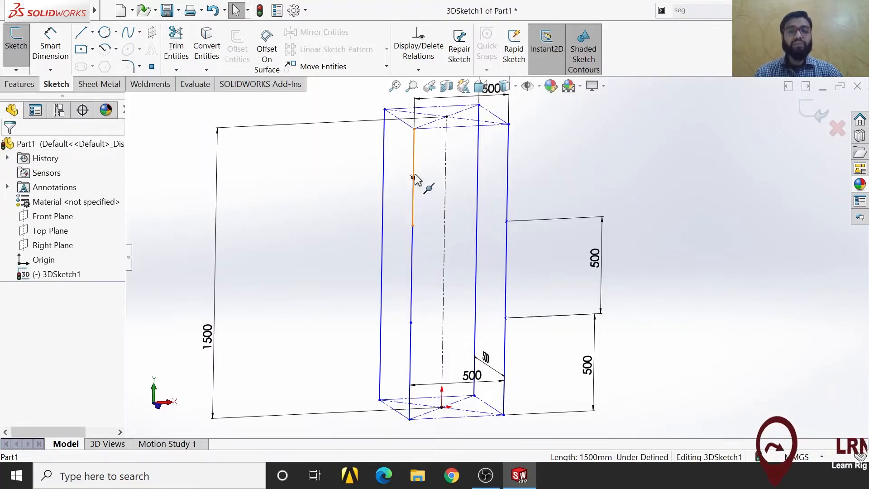
click(413, 267)
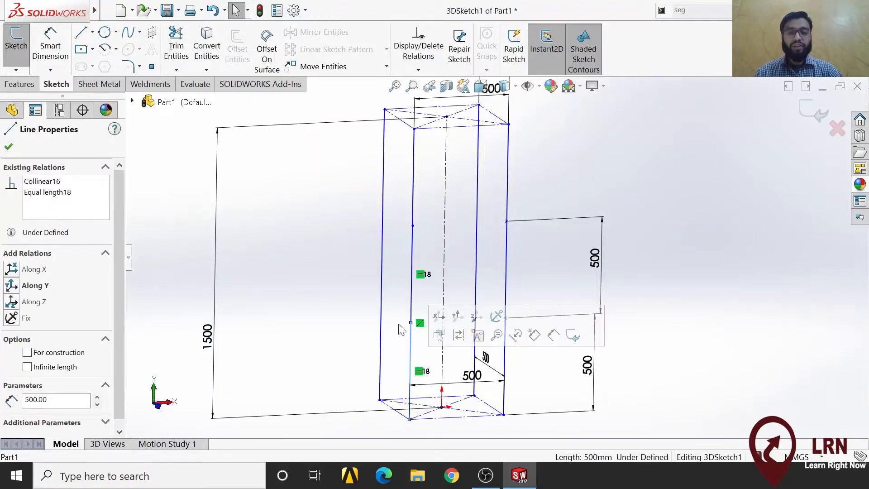
click(341, 235)
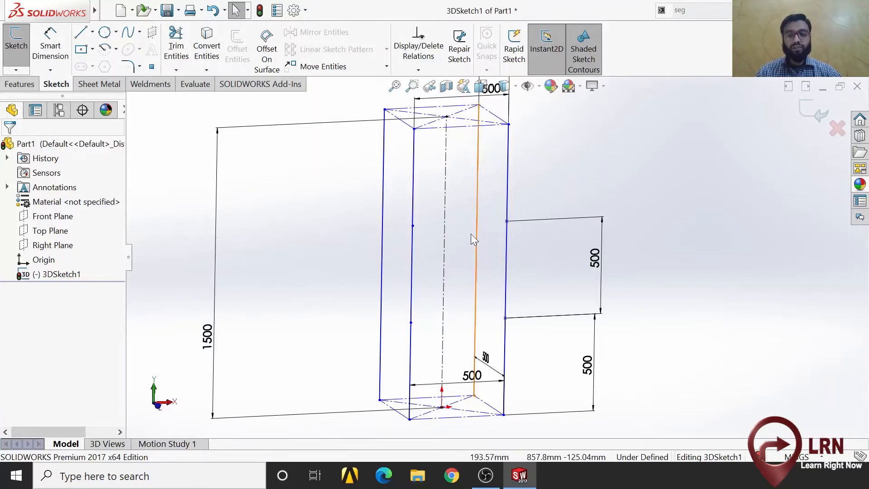
Draw two horizontal lines across the front face, joining the left upright's division points to the right upright's sketch points
click(82, 32)
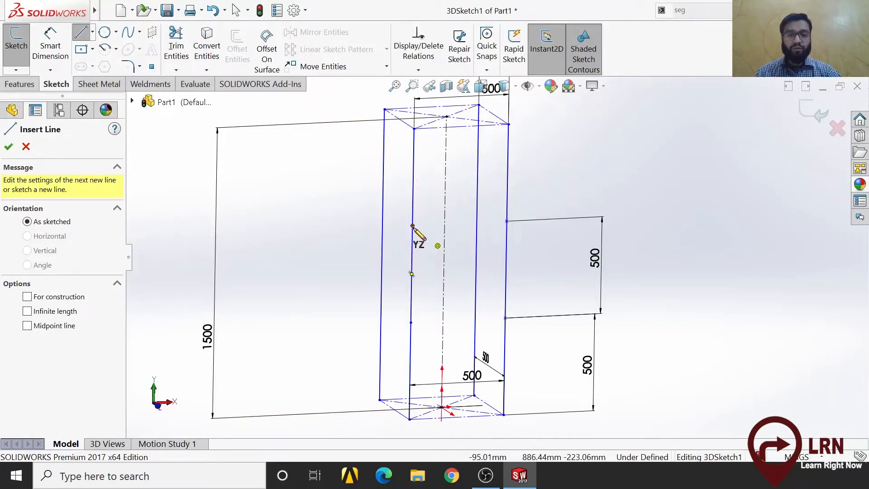
click(412, 225)
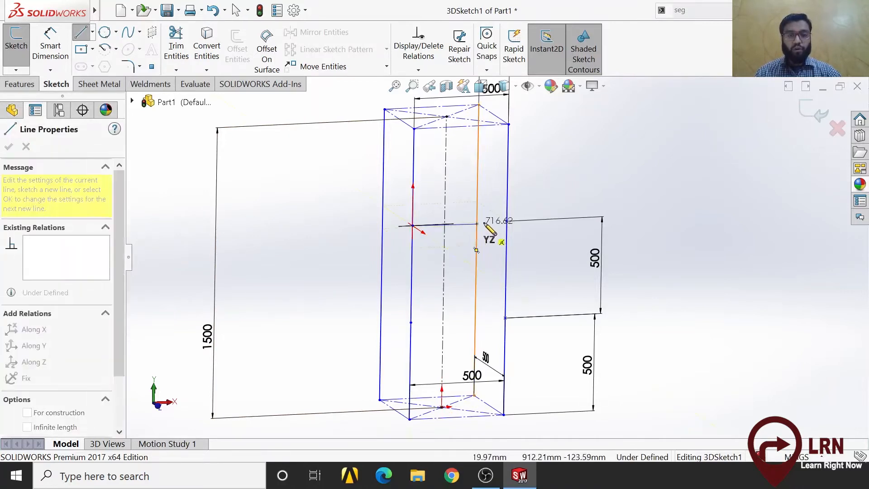
click(507, 222)
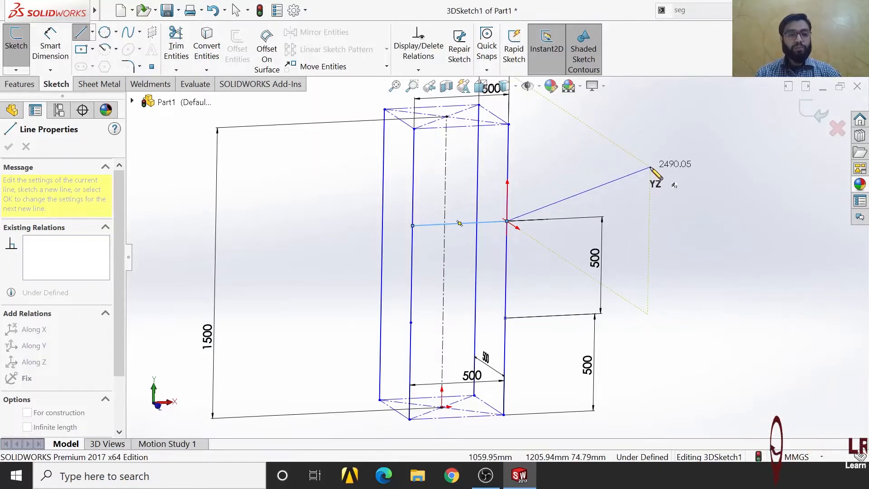
key(Escape)
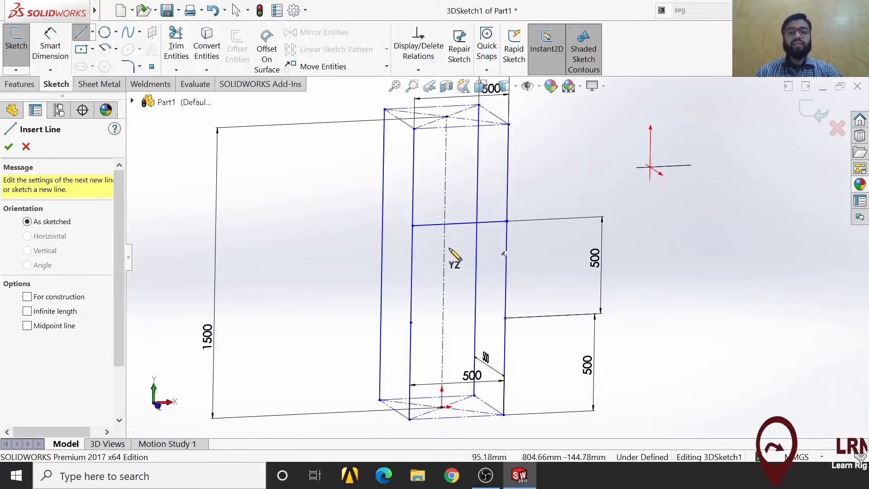
click(411, 322)
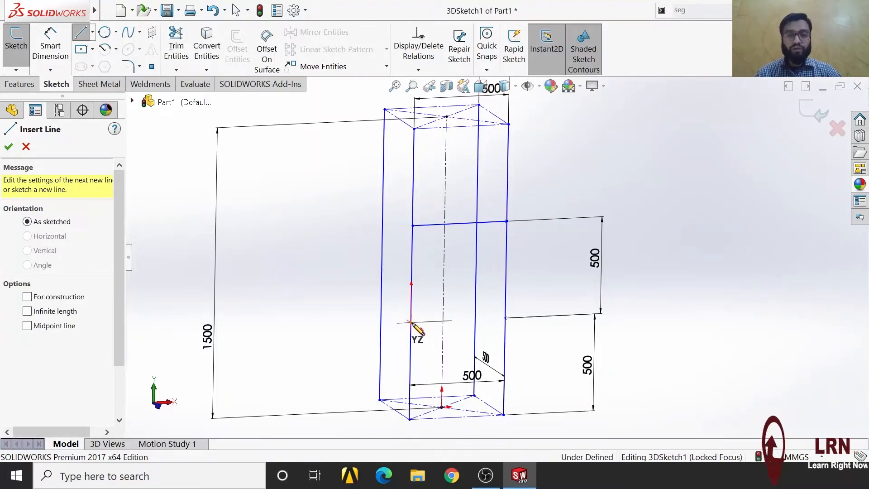
click(506, 318)
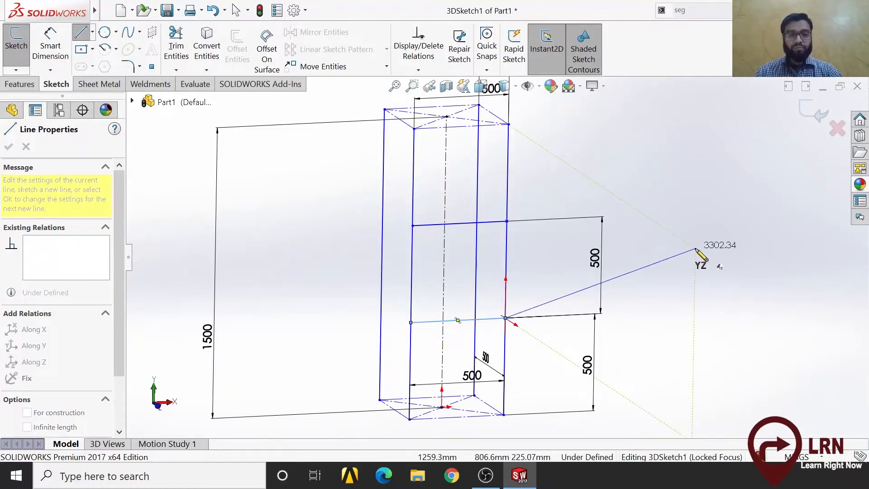
key(Escape)
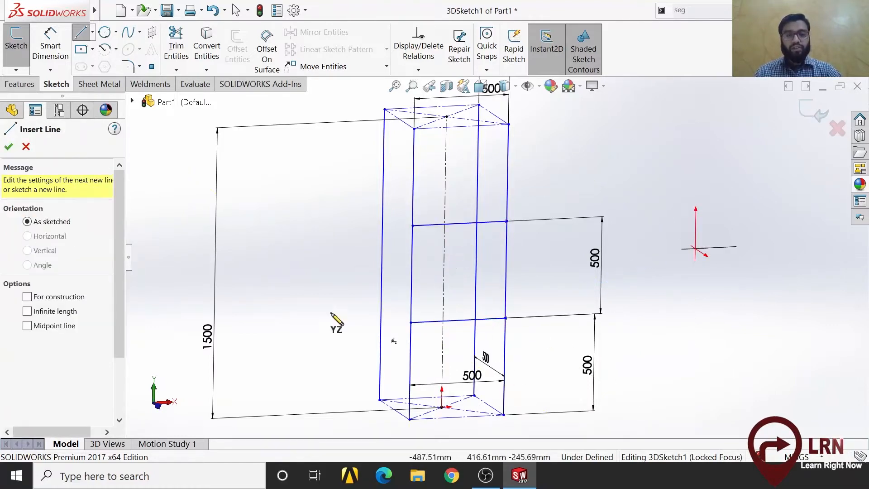
click(168, 401)
middle_drag(378, 356, 391, 376)
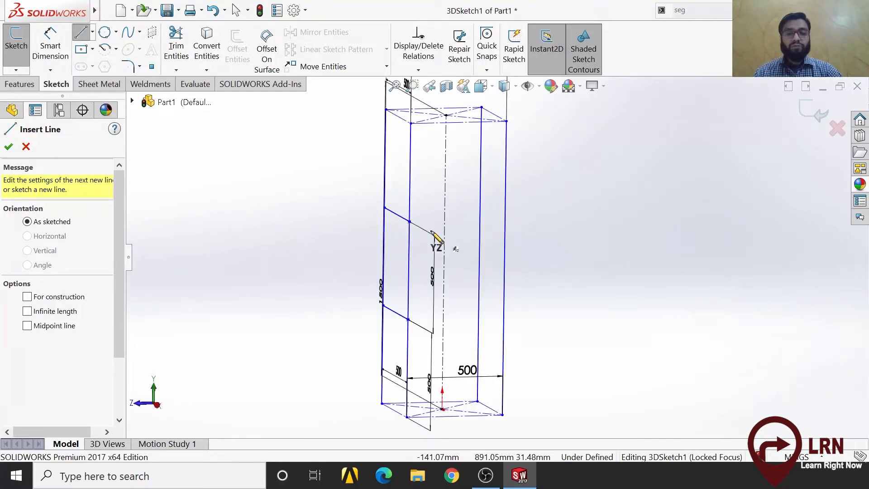
click(409, 222)
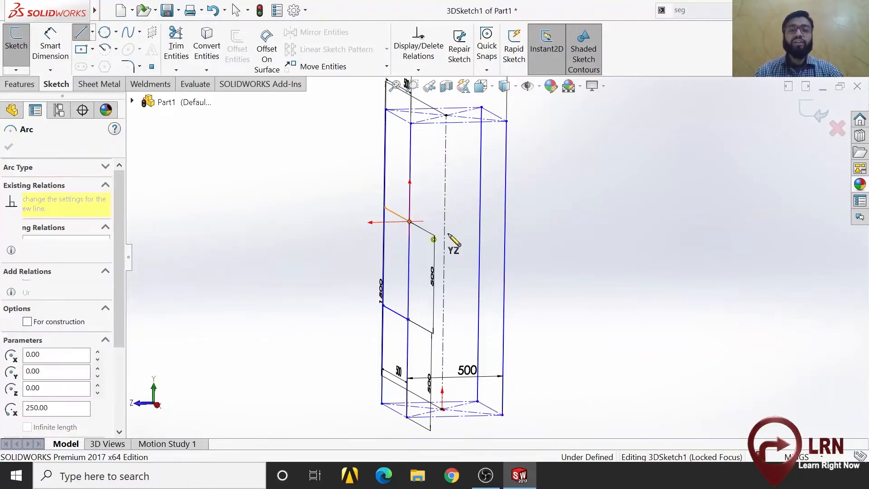
click(157, 405)
scroll(417, 201, down, 6)
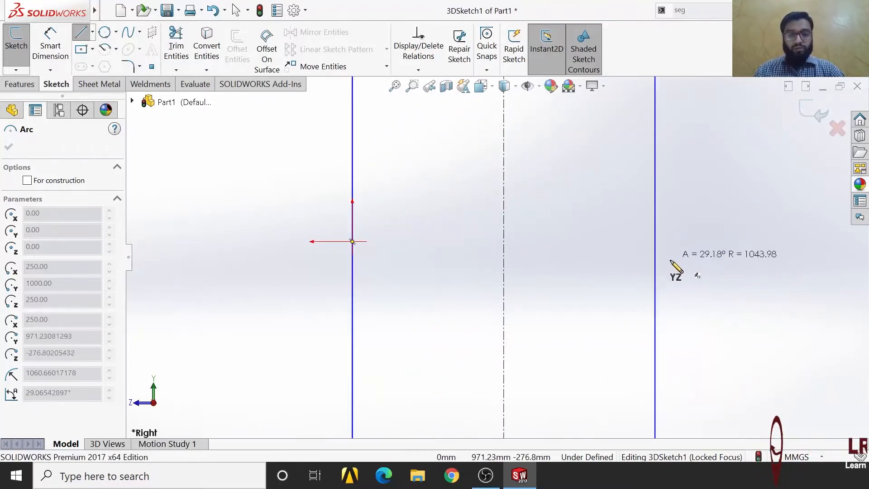
key(Escape)
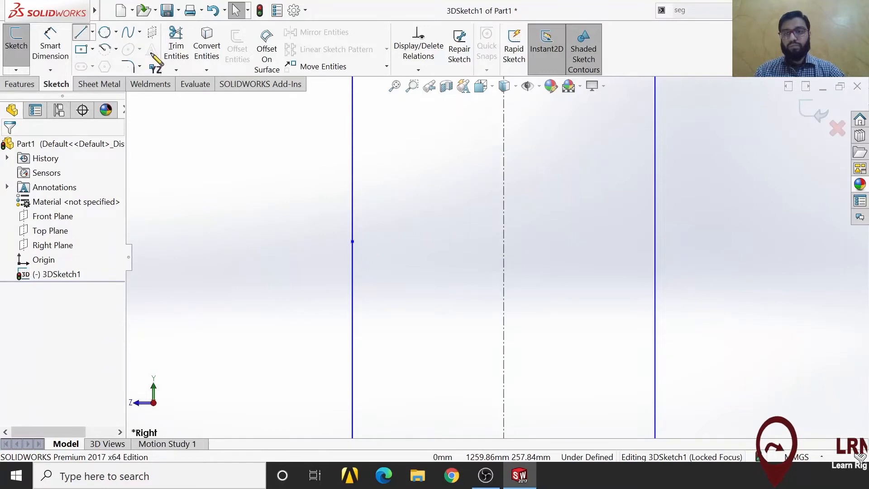
Draw two 500 mm horizontal lines along Z from the right front upright's upper and lower points to the right rear upright
click(352, 240)
mouse_move(395, 268)
middle_down()
mouse_move(412, 280)
mouse_move(396, 270)
mouse_move(435, 275)
middle_up()
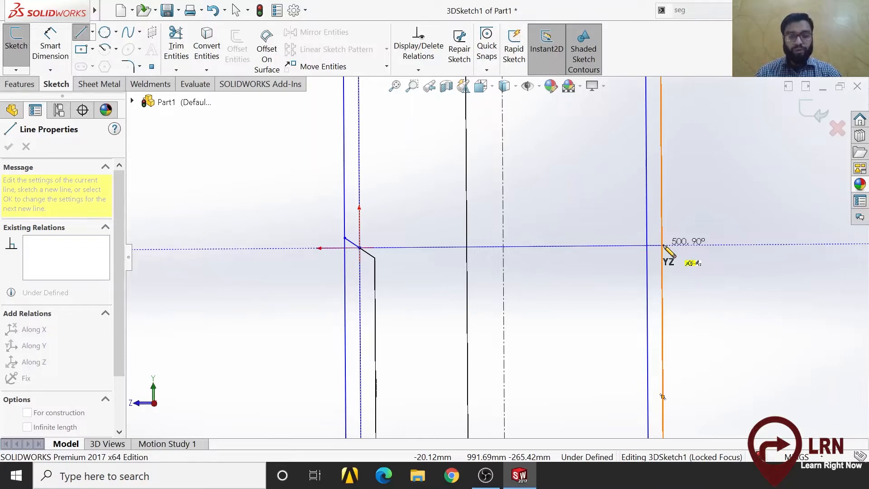
click(664, 245)
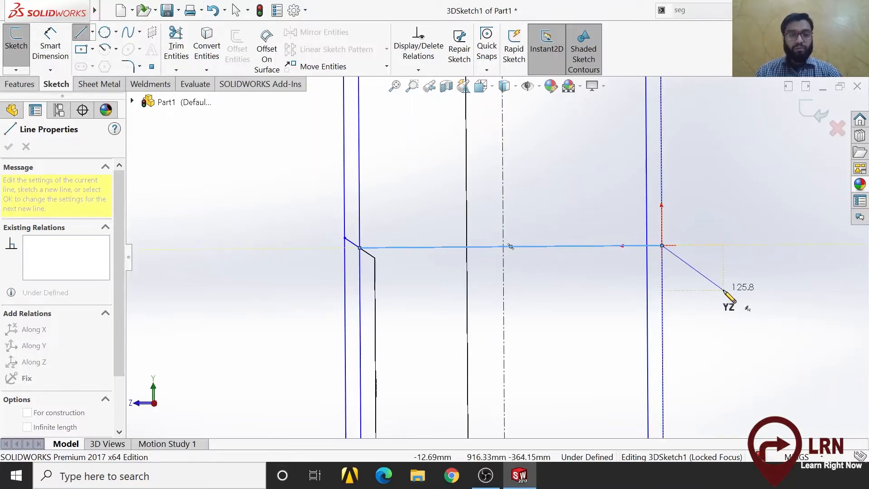
mouse_move(726, 297)
middle_down()
mouse_move(715, 335)
mouse_move(596, 364)
mouse_move(623, 388)
mouse_move(614, 383)
middle_up()
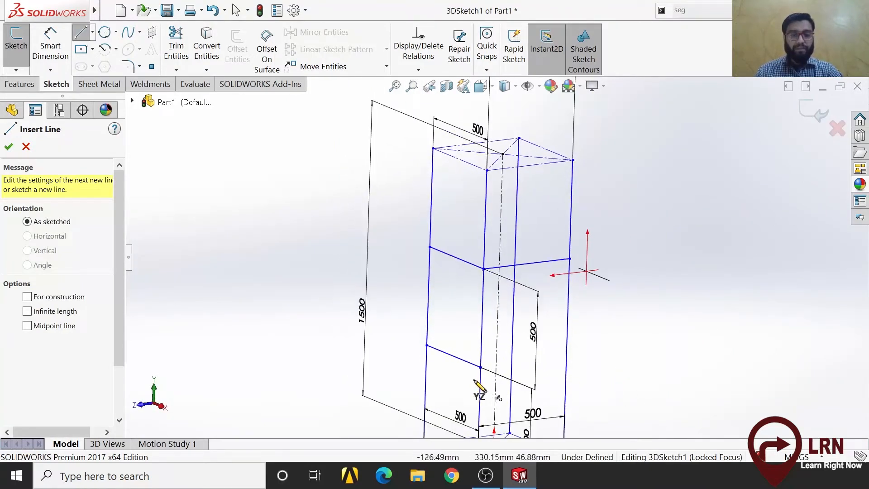
scroll(489, 388, down, 5)
click(465, 330)
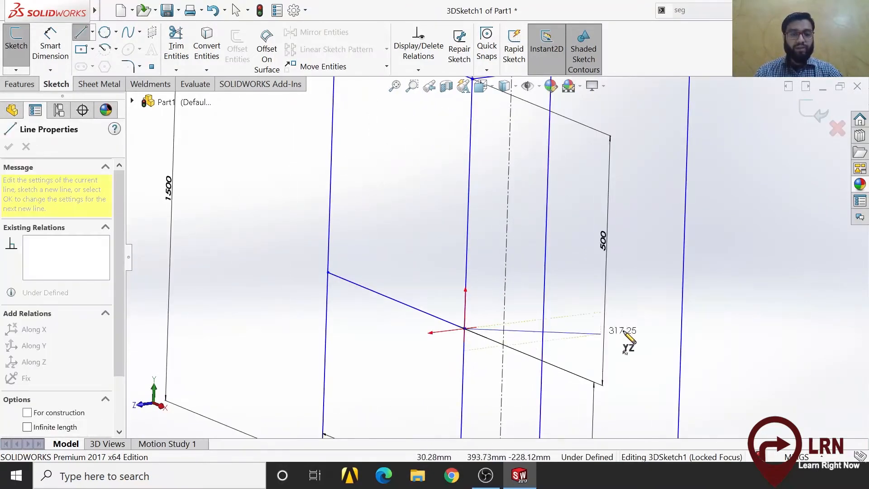
click(683, 303)
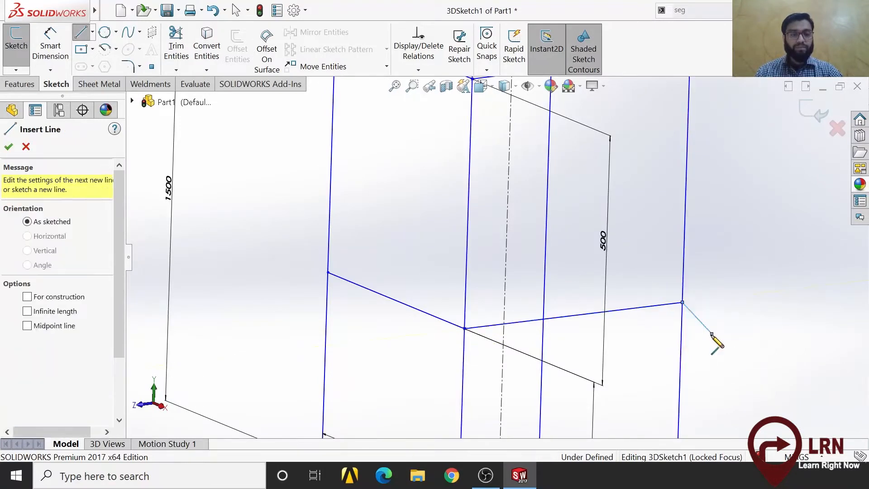
scroll(592, 227, up, 5)
mouse_move(428, 321)
middle_down()
mouse_move(501, 385)
mouse_move(497, 378)
middle_up()
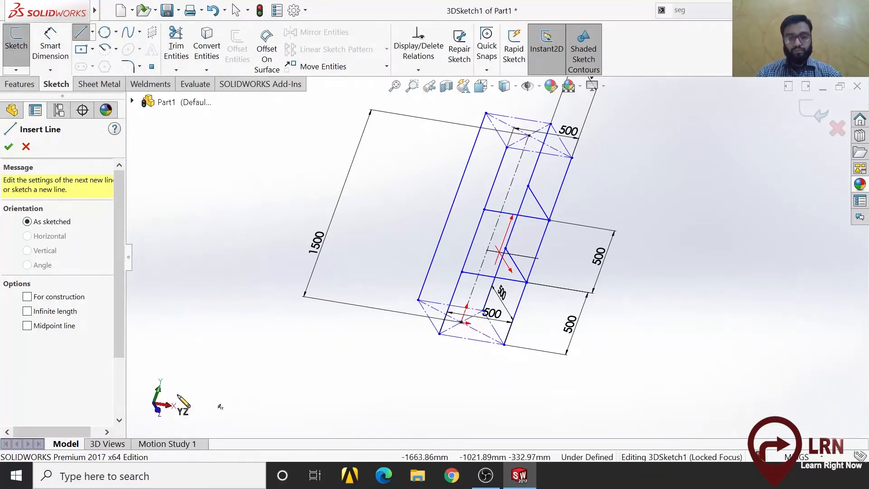
key(ctrl+1)
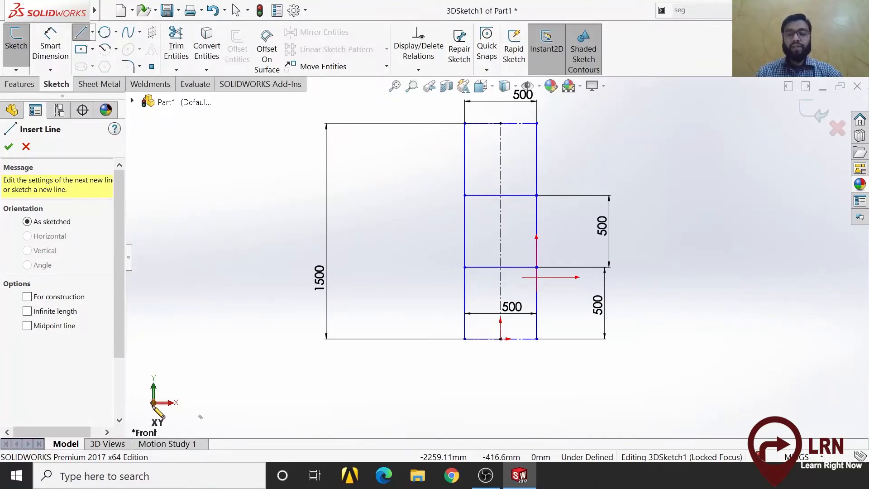
Inspect the frame's crossbars from the back, left and front views and from several angles in between
key(ctrl+2)
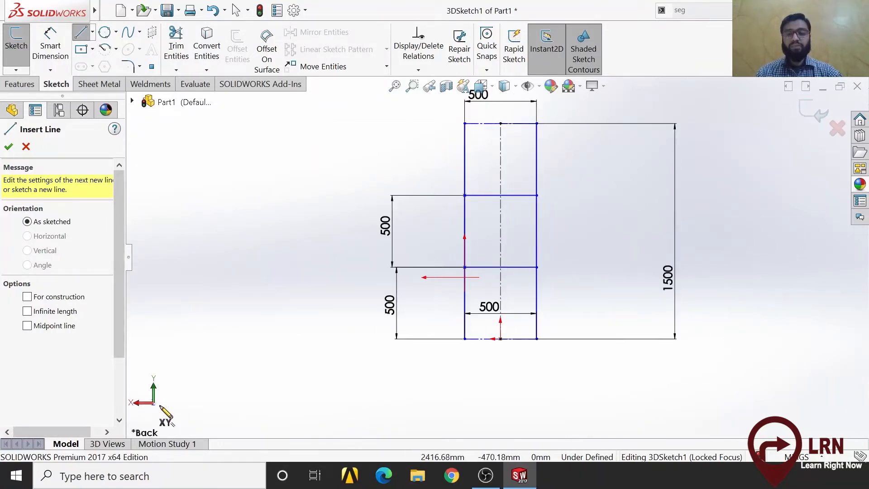
mouse_move(355, 383)
middle_down()
mouse_move(410, 388)
mouse_move(596, 231)
middle_up()
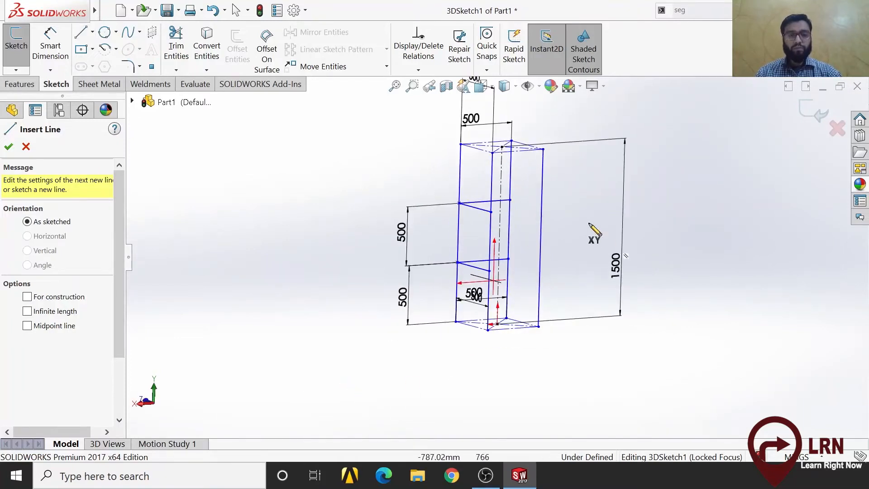
key(ctrl+4)
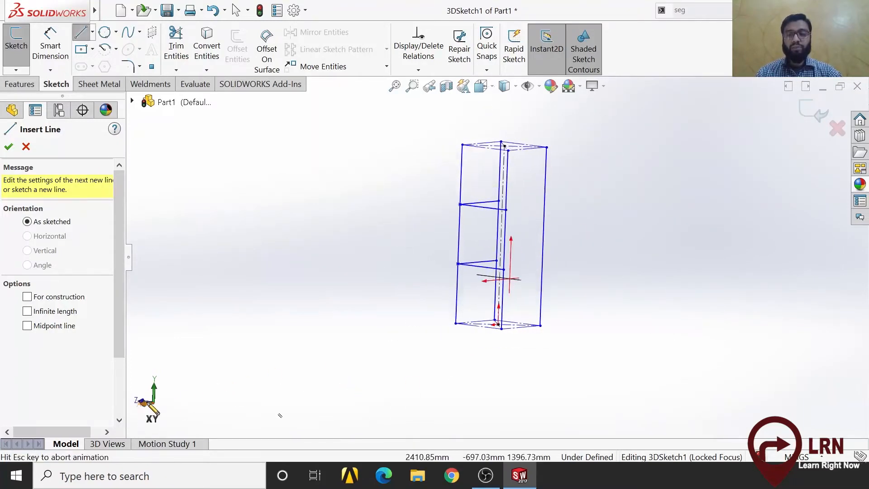
mouse_move(474, 320)
middle_down()
mouse_move(515, 349)
mouse_move(575, 168)
middle_up()
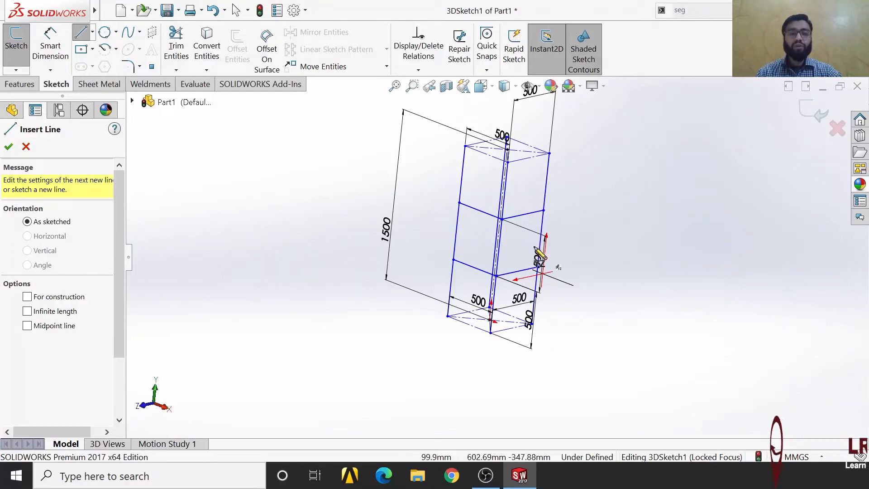
click(156, 404)
click(154, 402)
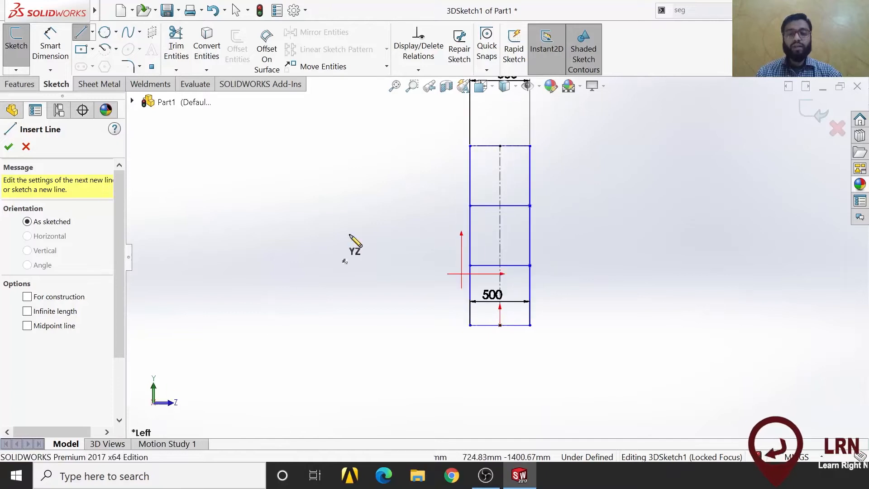
key(ctrl+7)
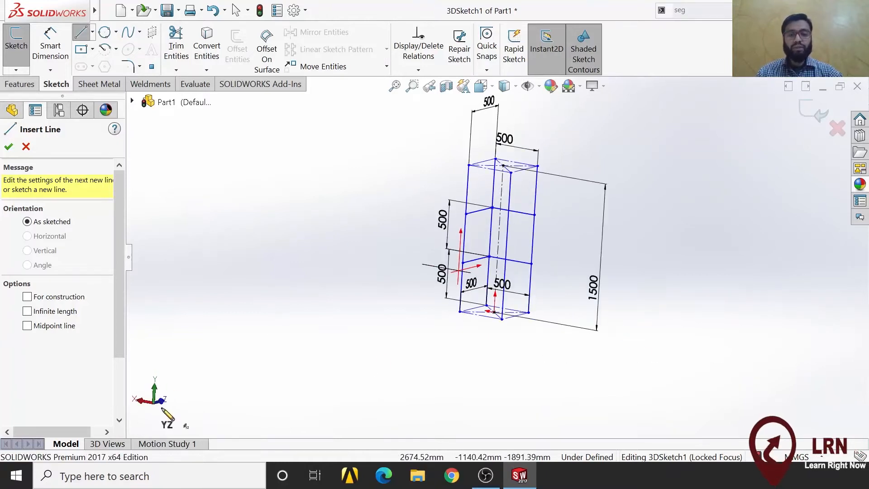
key(ctrl+1)
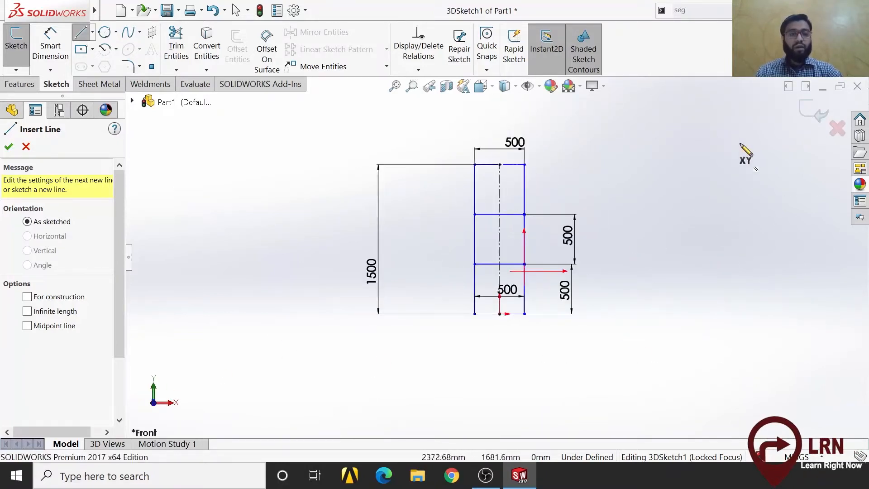
Exit the 3D sketch of the frame and clear its selection
click(818, 112)
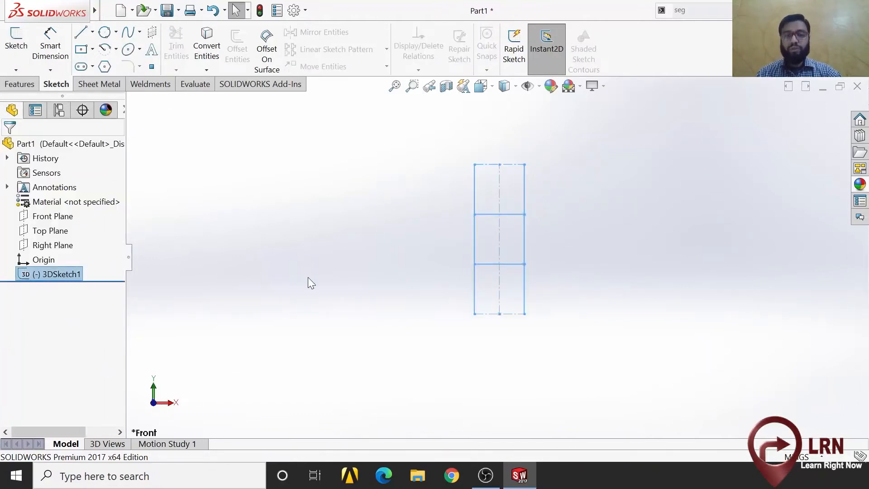
mouse_move(341, 282)
middle_down()
mouse_move(359, 294)
mouse_move(362, 313)
middle_up()
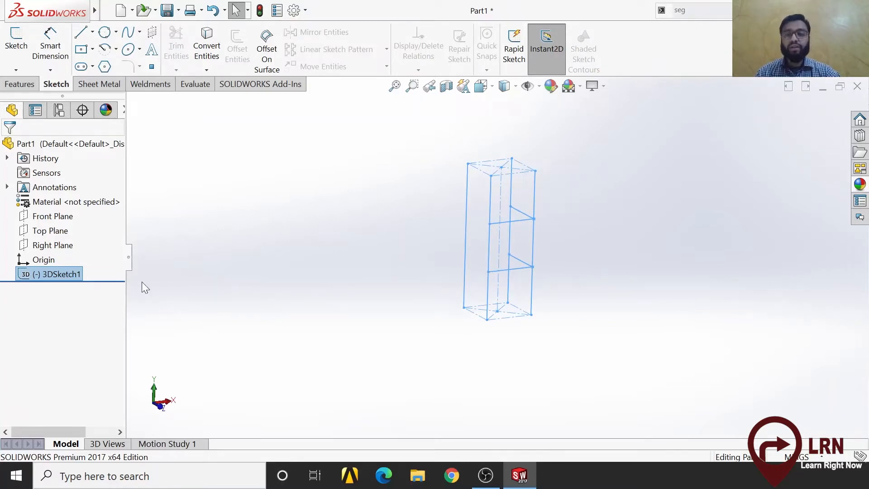
right_click(71, 282)
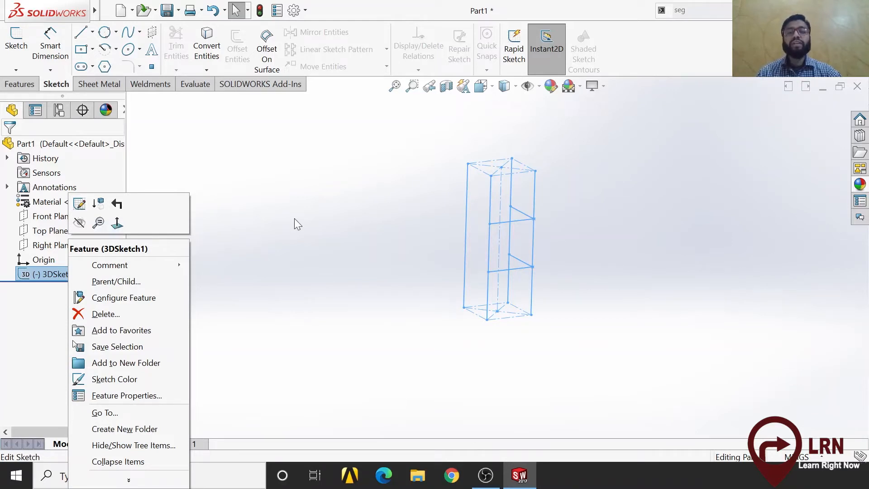
click(267, 218)
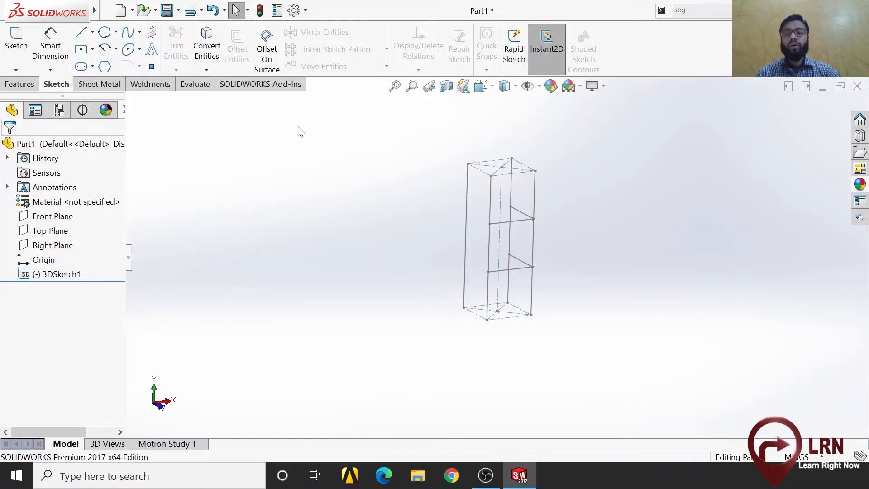
Open the frame's 3D sketch for editing and exit it again
key(alt+f)
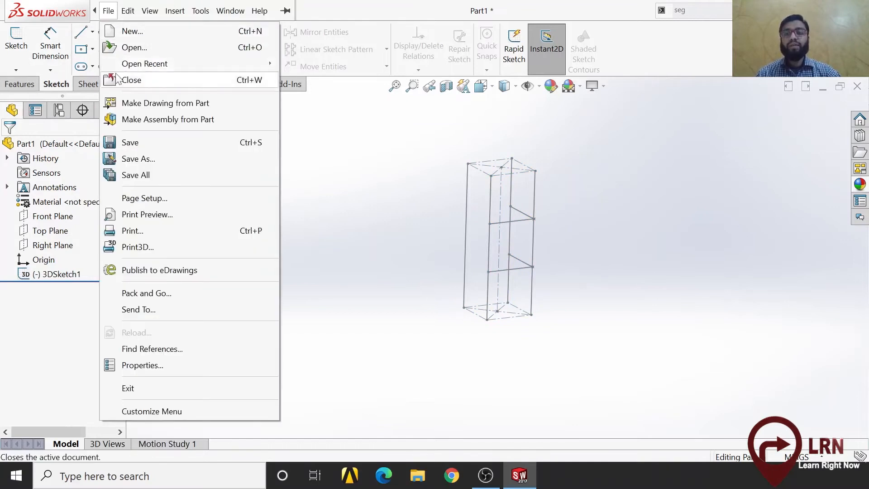
click(43, 277)
right_click(45, 274)
click(51, 202)
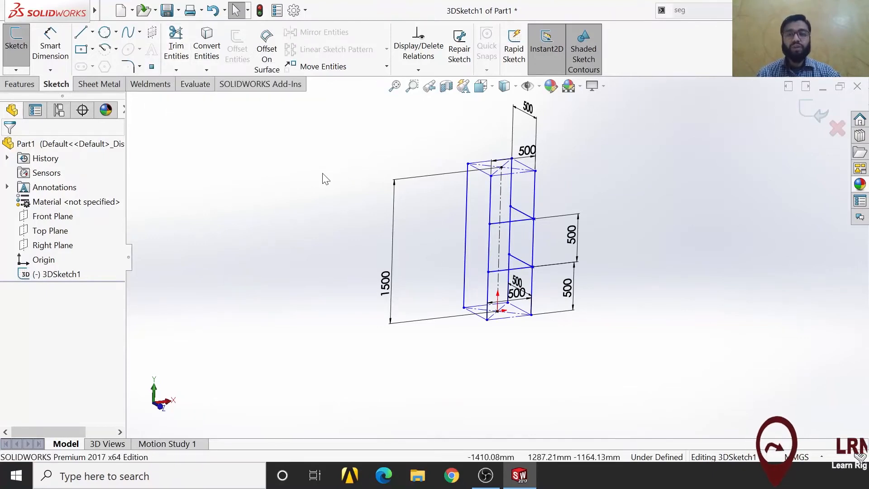
click(817, 118)
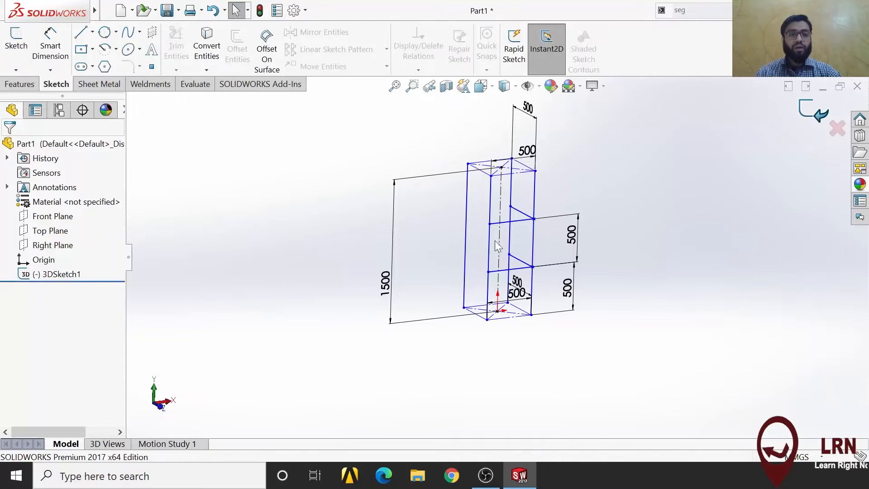
Examine how the Front, Right and Top planes lie relative to the frame
click(162, 405)
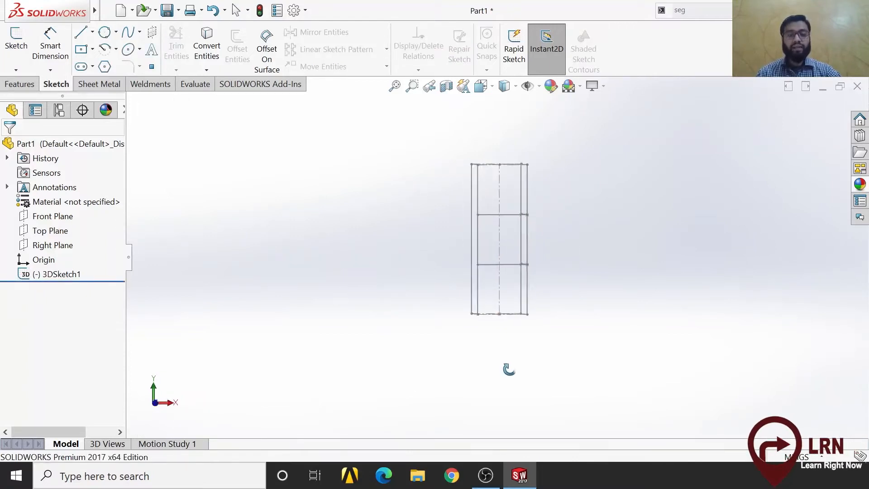
middle_drag(509, 369, 527, 406)
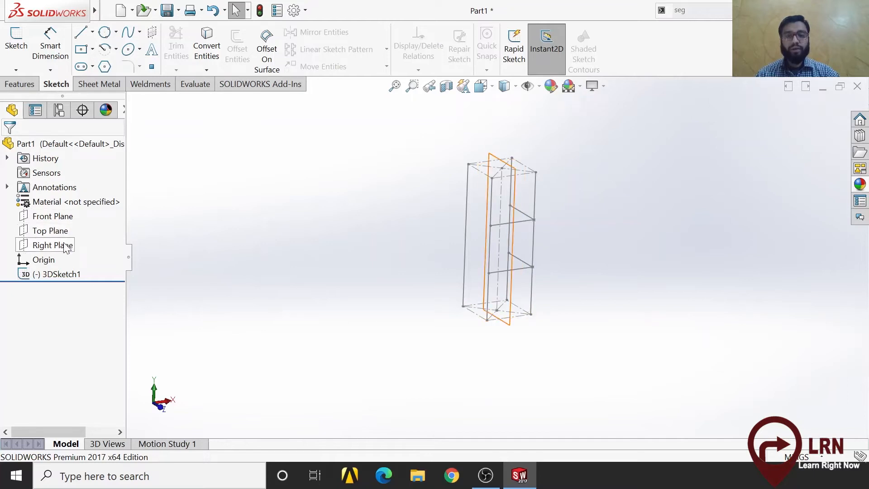
click(62, 221)
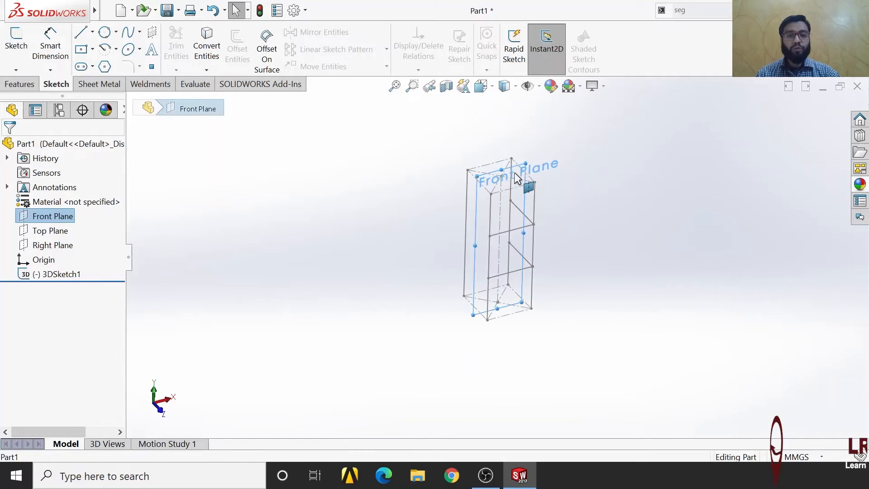
scroll(467, 238, down, 5)
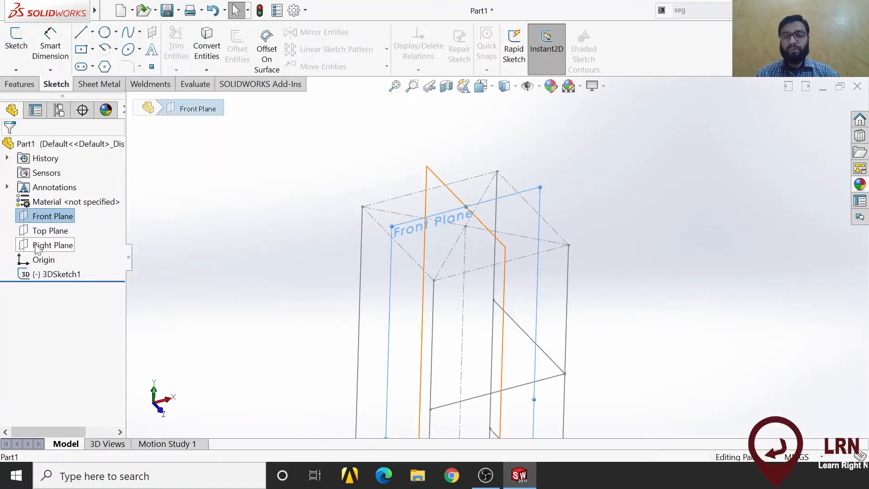
click(52, 245)
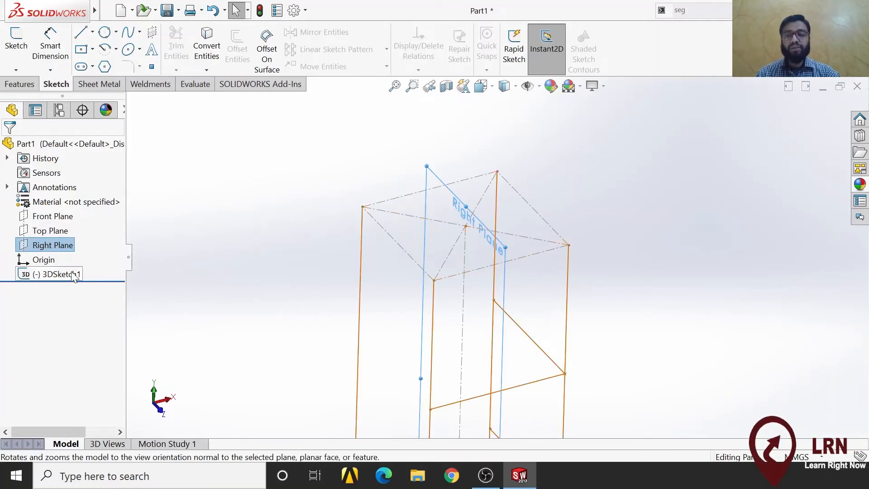
click(50, 231)
scroll(400, 314, up, 6)
scroll(421, 391, down, 3)
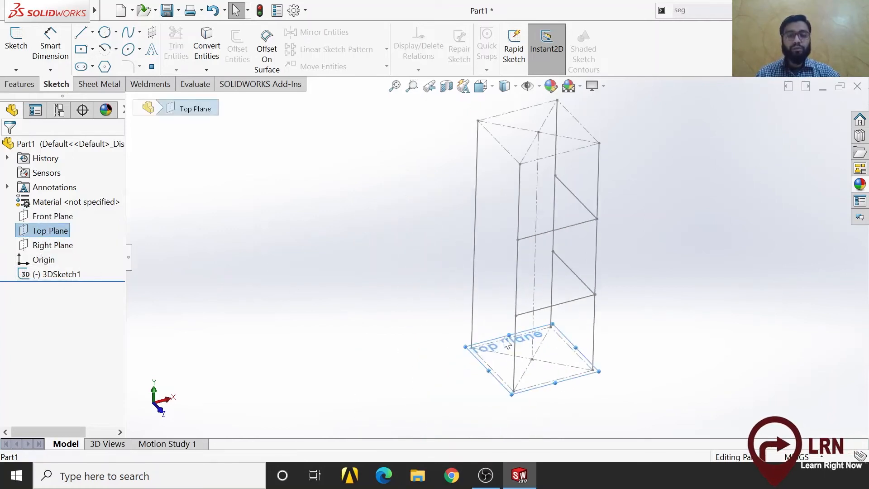
mouse_move(587, 267)
middle_down()
mouse_move(576, 212)
mouse_move(493, 218)
mouse_move(617, 246)
mouse_move(619, 289)
middle_up()
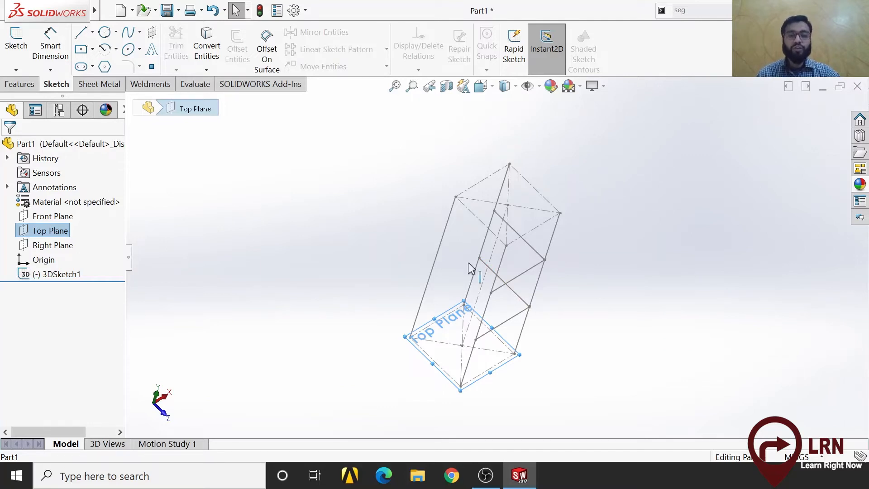
click(165, 414)
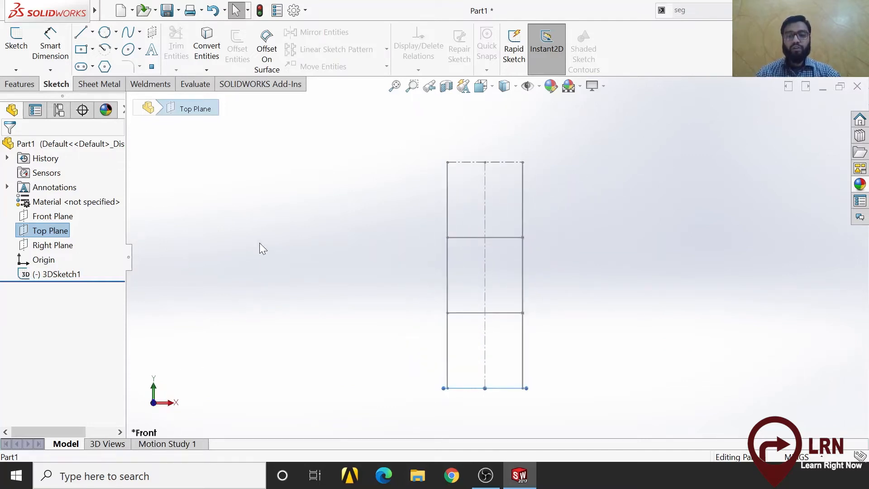
Start a new reference plane and remove the Top Plane from its first reference
click(18, 85)
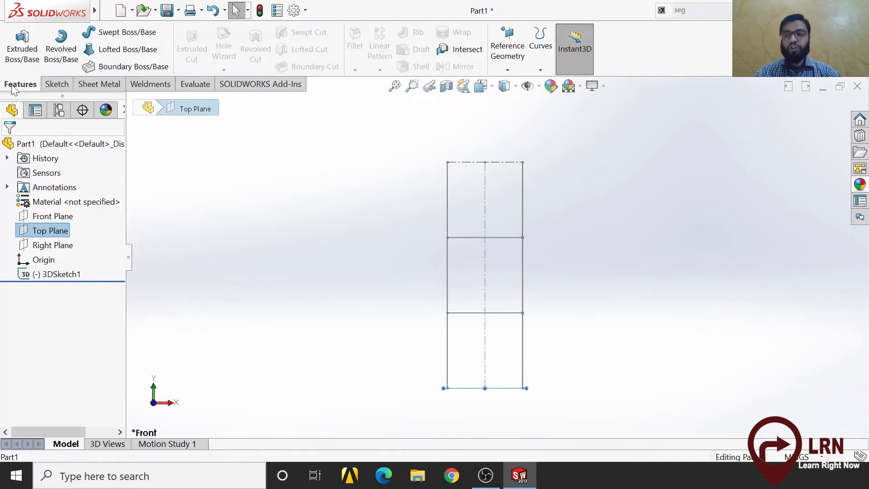
click(521, 67)
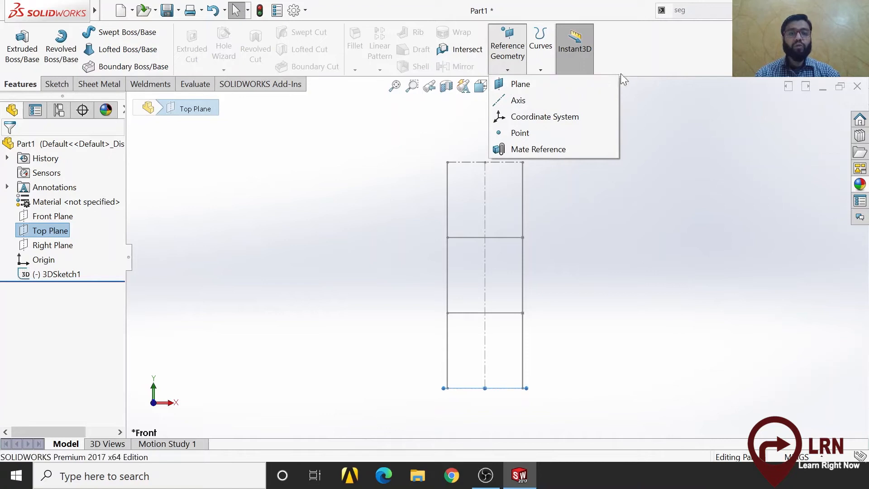
click(621, 74)
click(525, 71)
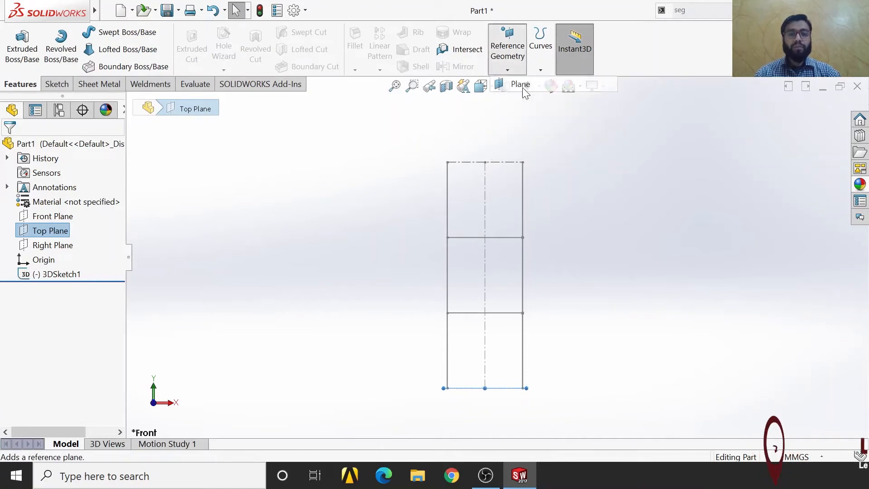
click(521, 84)
middle_drag(588, 253, 575, 272)
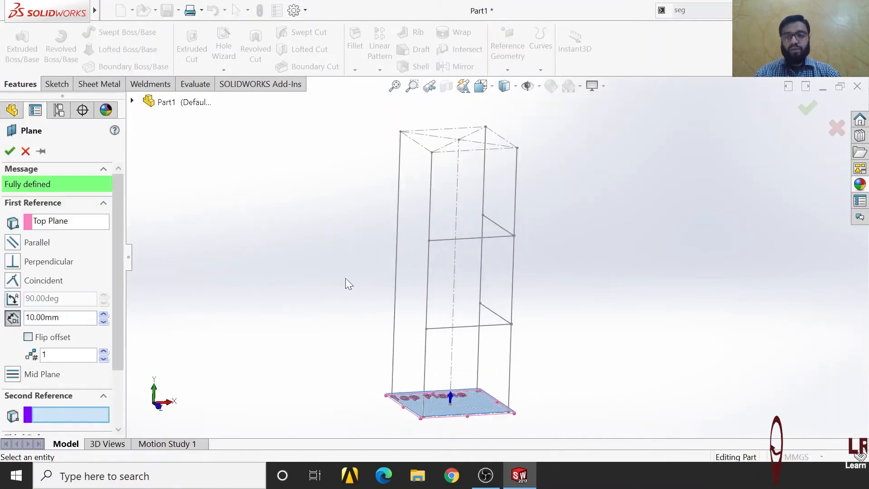
drag(116, 247, 117, 257)
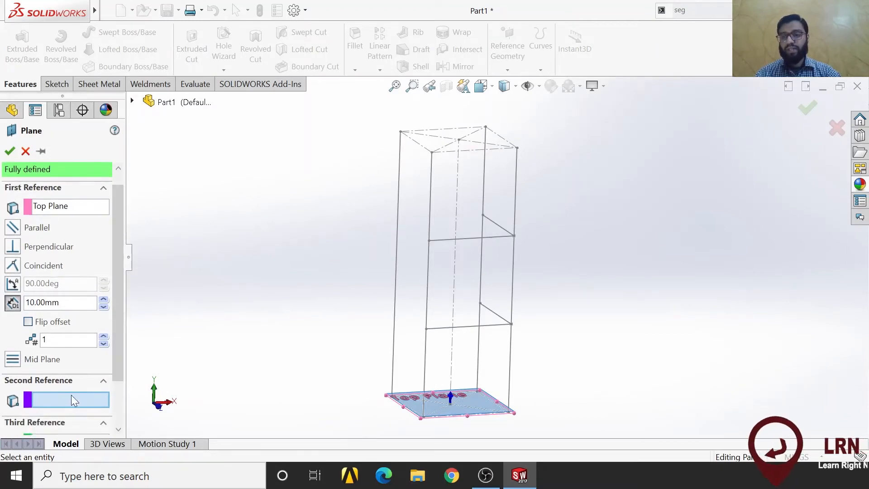
drag(116, 362, 117, 395)
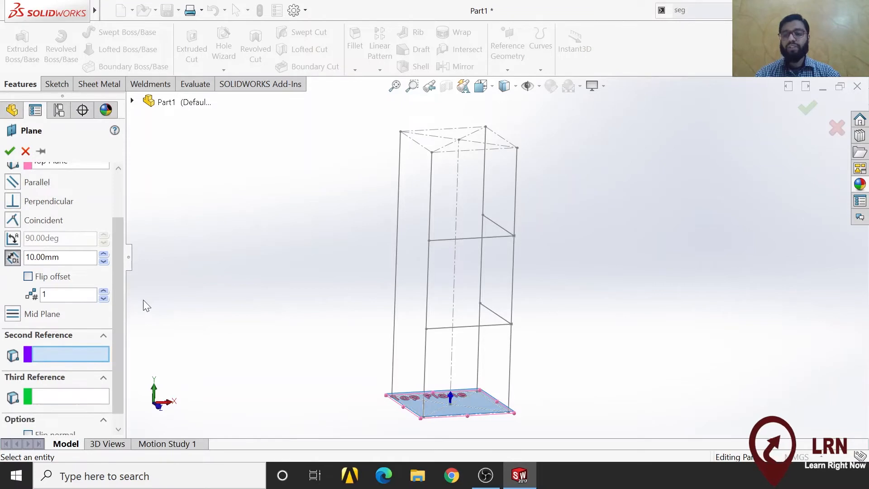
drag(118, 299, 117, 254)
click(82, 222)
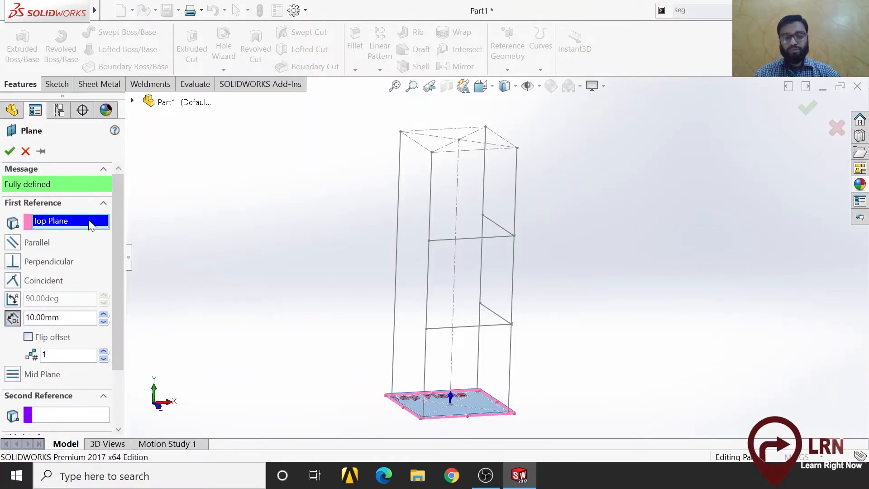
right_click(89, 222)
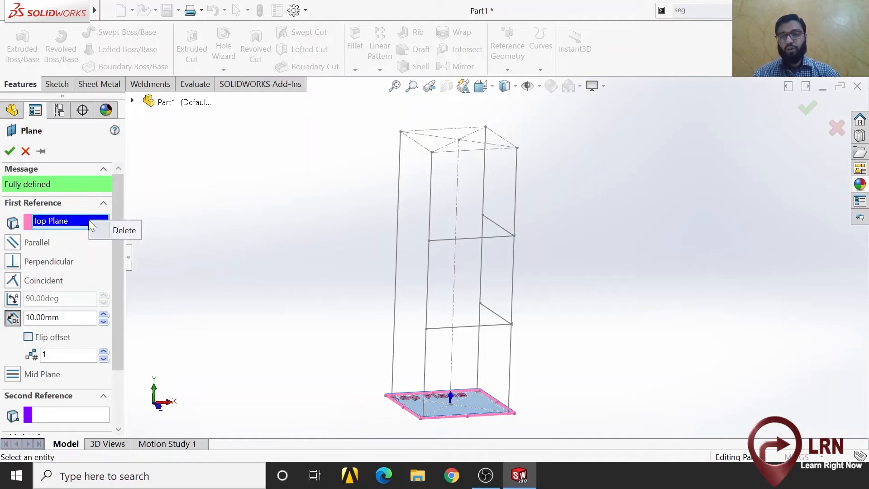
click(124, 230)
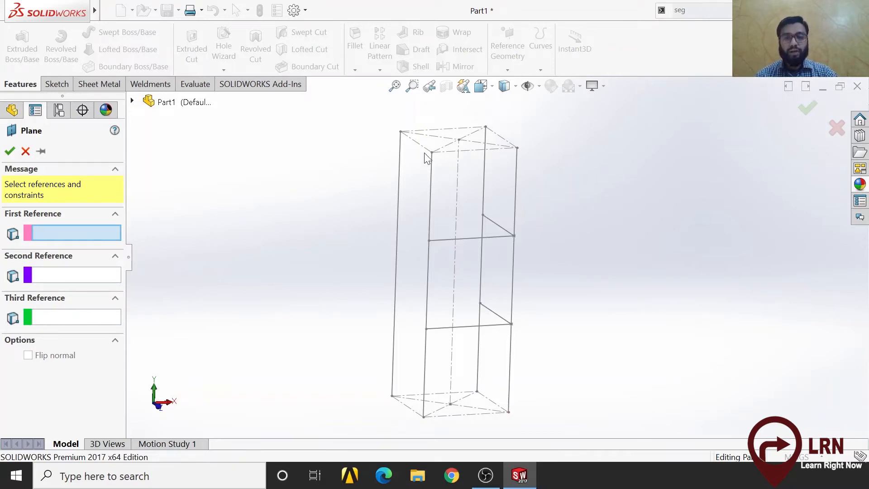
Create the reference plane coincident with the frame's front top edge and the midpoint of its front bottom edge
click(469, 153)
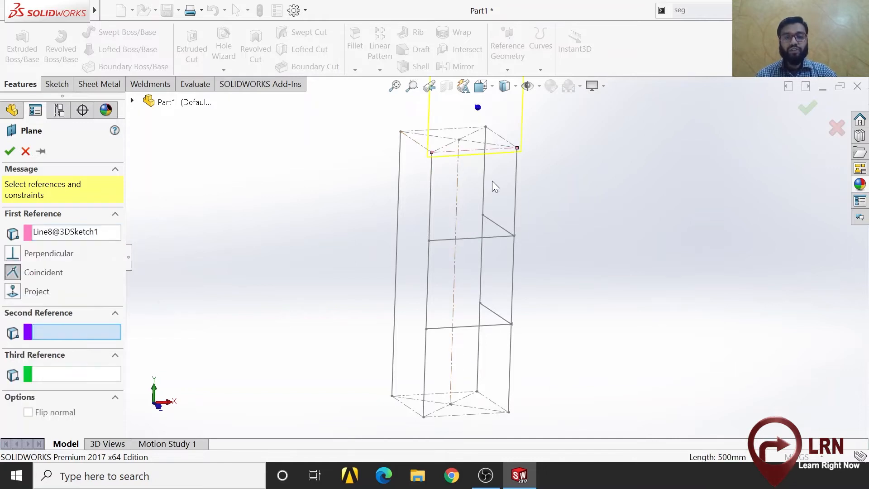
scroll(492, 183, up, 1)
scroll(492, 180, up, 1)
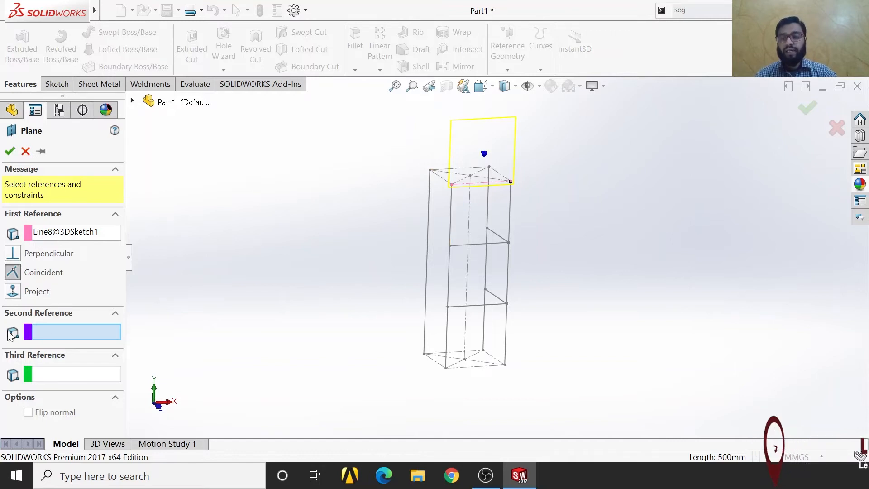
click(475, 367)
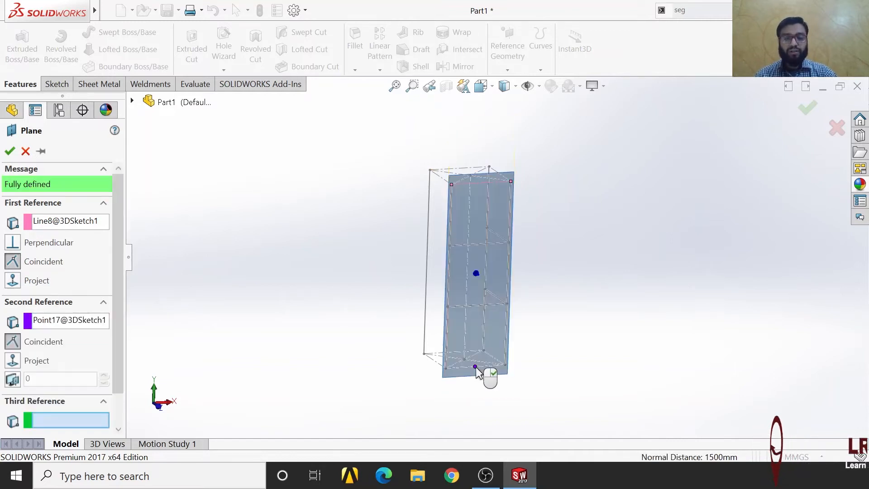
middle_drag(576, 397, 621, 424)
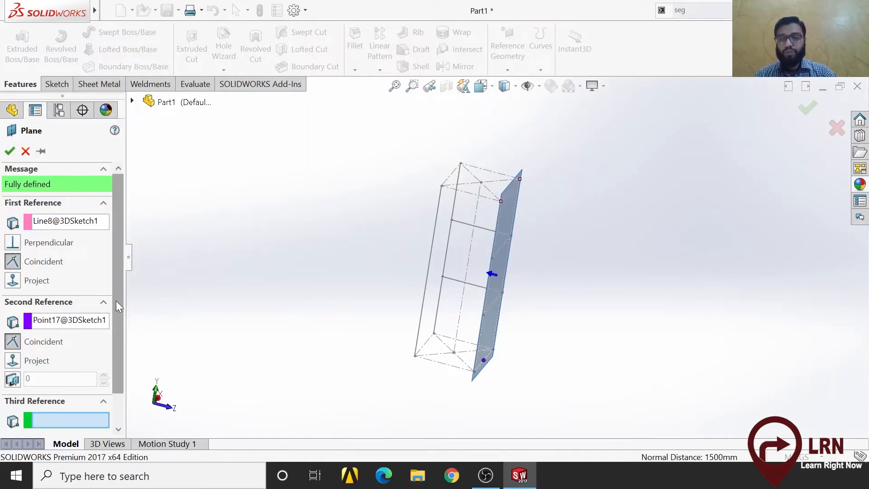
drag(116, 300, 116, 351)
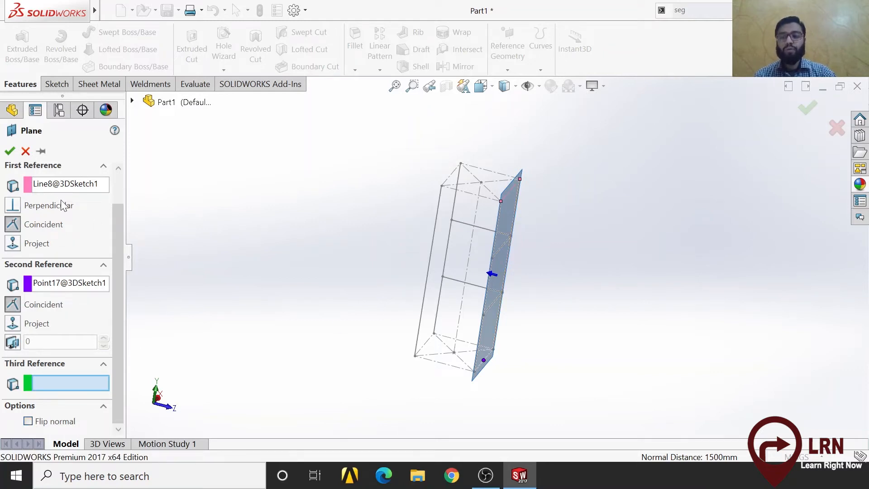
click(14, 151)
middle_drag(494, 304, 537, 215)
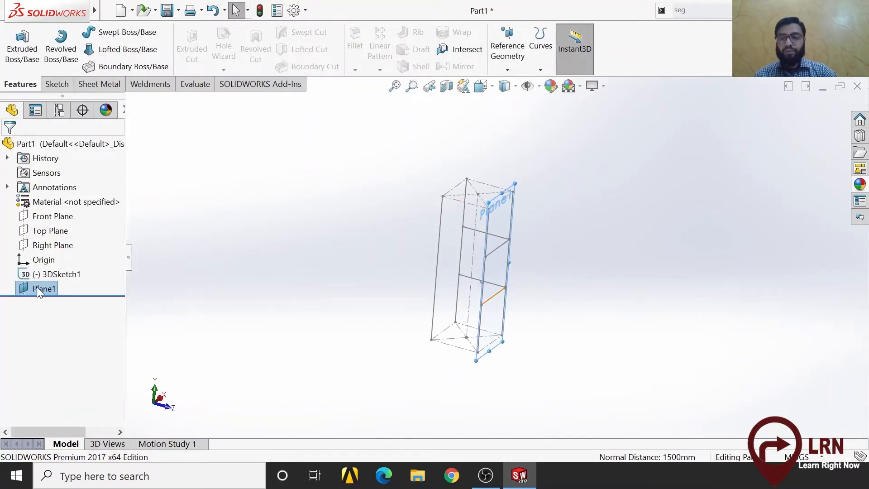
Start a 2D sketch on the new front-face plane and view it from the front
right_click(50, 290)
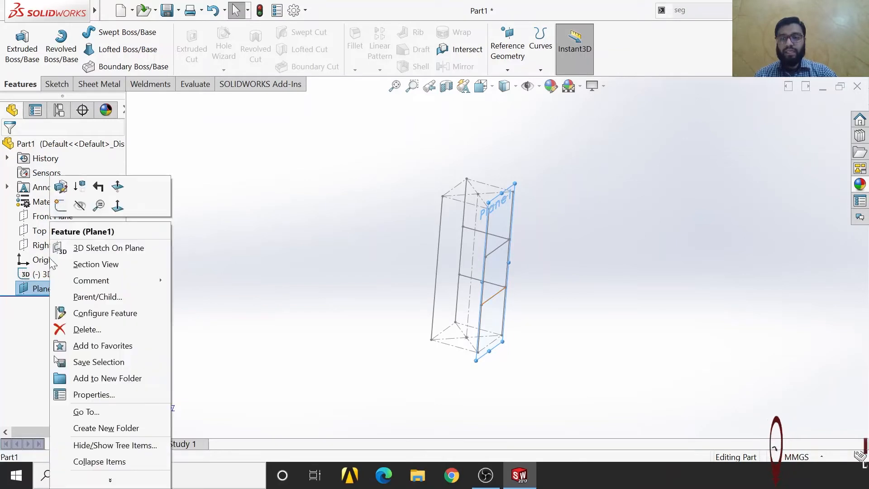
click(59, 207)
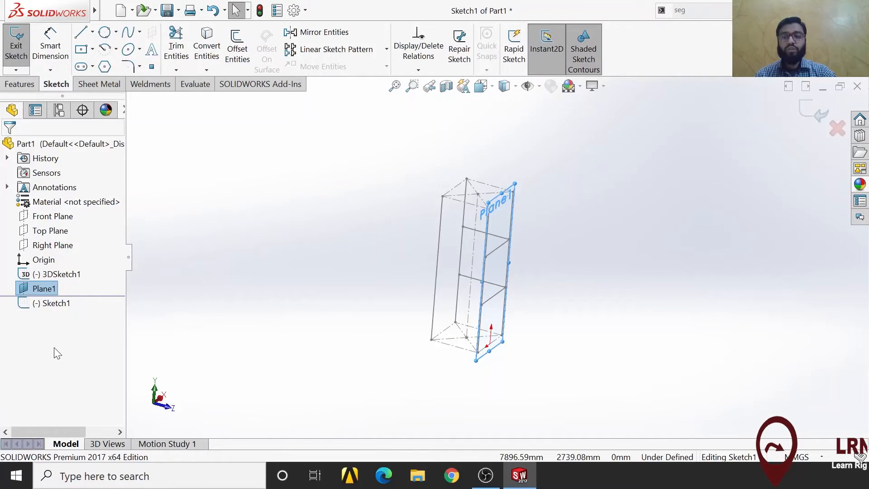
click(166, 409)
scroll(441, 222, down, 3)
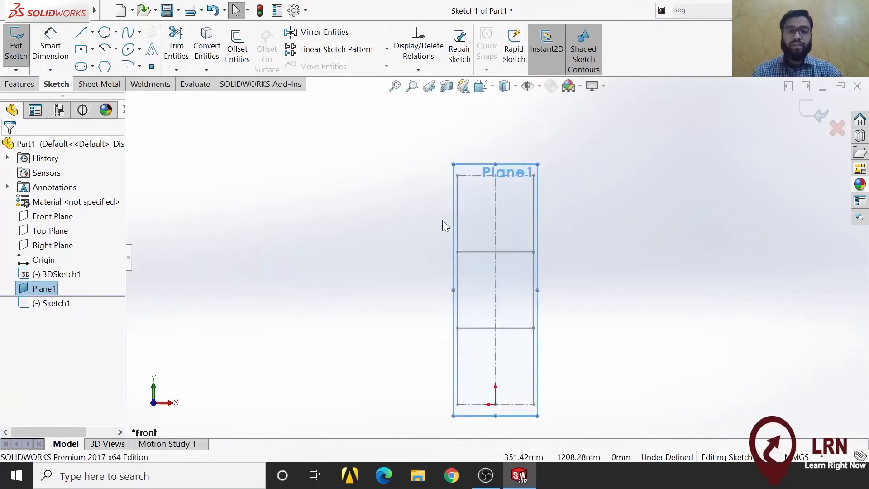
scroll(543, 240, down, 2)
scroll(542, 253, up, 3)
scroll(541, 257, down, 2)
scroll(501, 267, up, 2)
scroll(486, 358, down, 1)
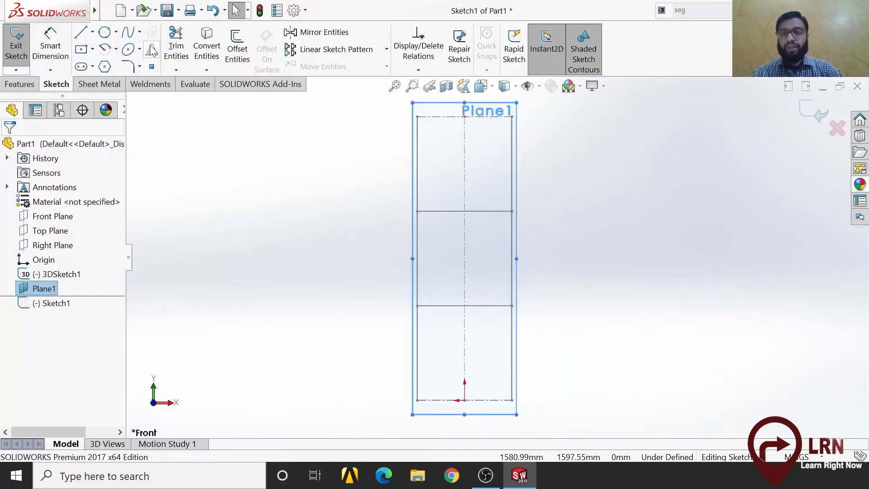
Sketch a horizontal line between the two front uprights, midway between the base and the lower crossbar
click(81, 31)
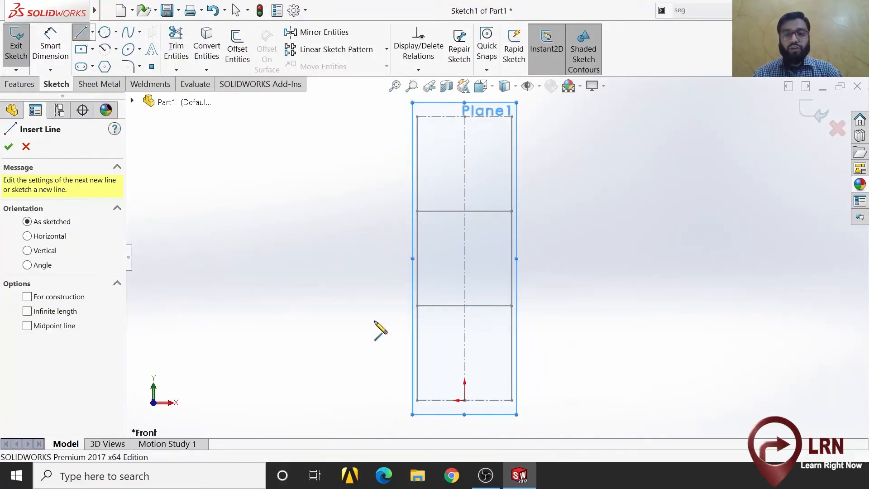
mouse_move(607, 369)
middle_down()
mouse_move(602, 359)
mouse_move(626, 382)
middle_up()
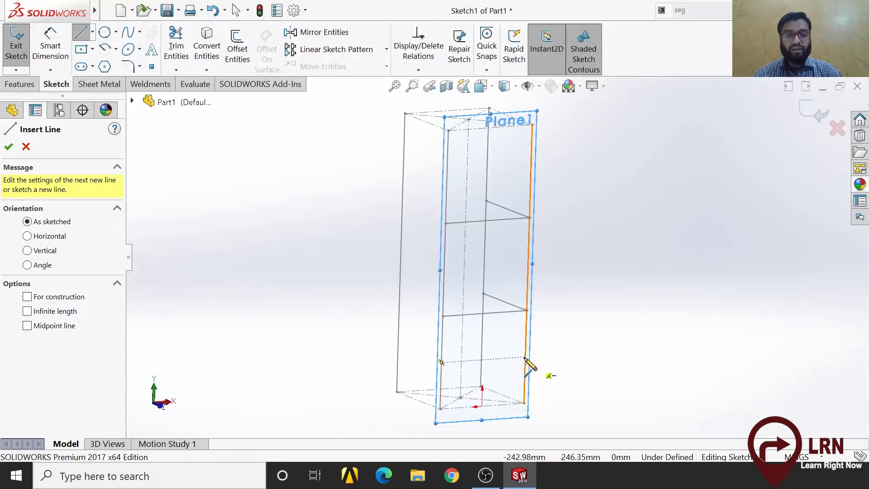
scroll(527, 374, down, 2)
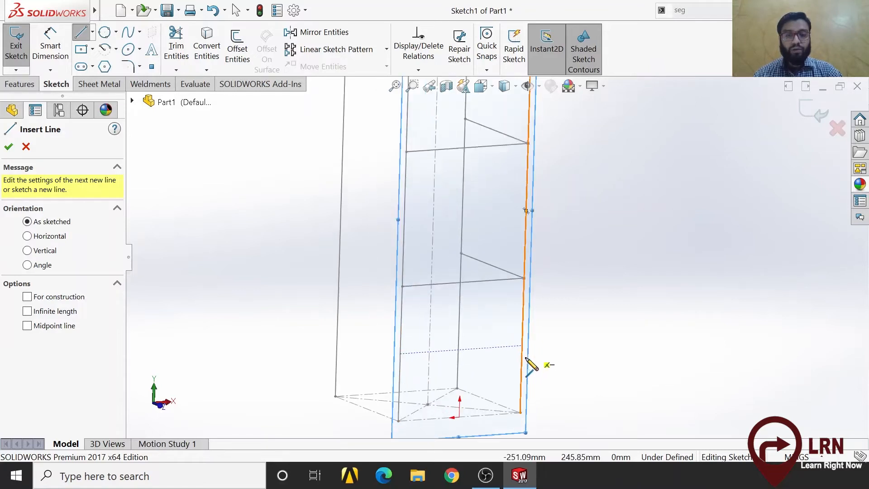
click(399, 354)
scroll(498, 349, down, 2)
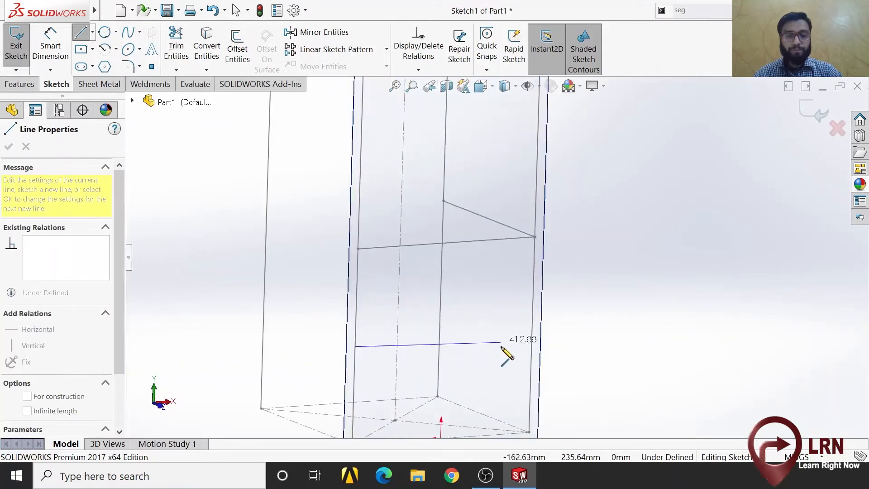
click(533, 335)
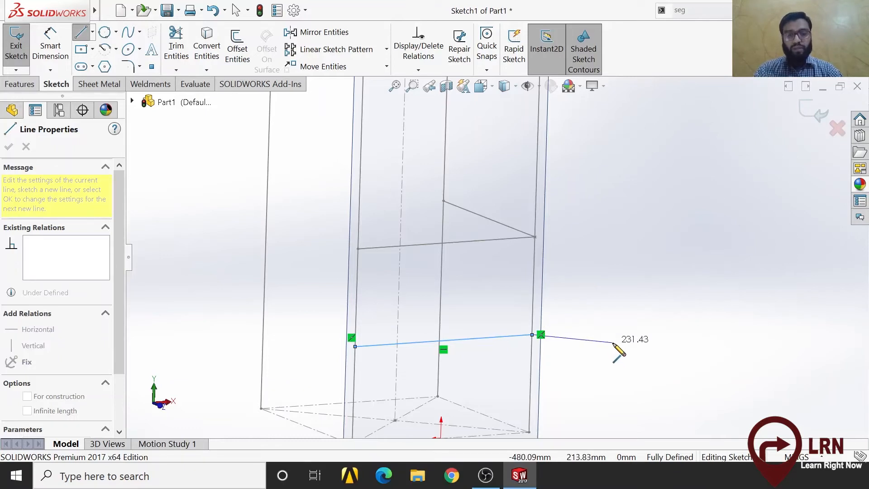
key(Escape)
key(z)
key(z)
key(z)
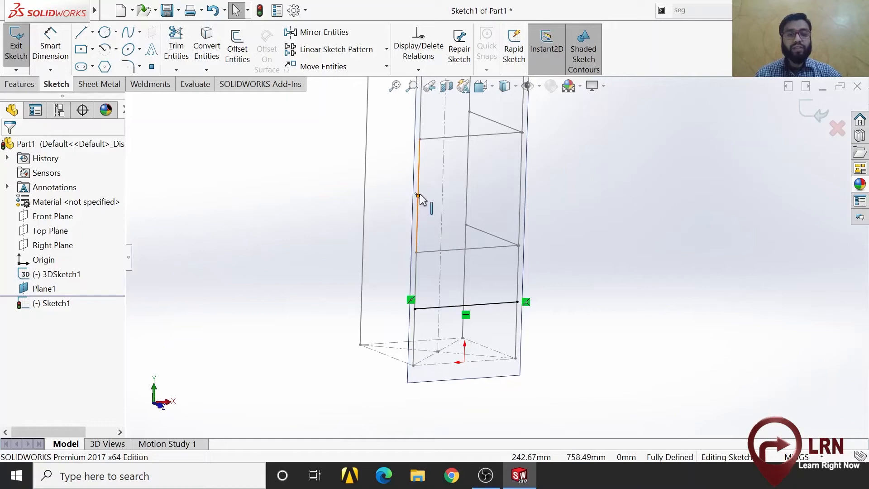
Start a linear sketch pattern with 500 mm spacing and three instances along the X-axis
scroll(463, 223, up, 3)
scroll(461, 221, down, 1)
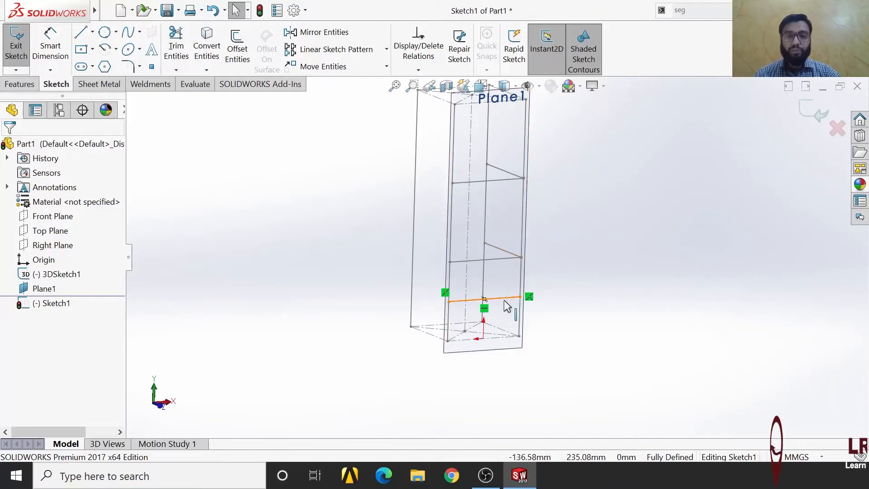
scroll(520, 200, up, 3)
scroll(528, 179, down, 3)
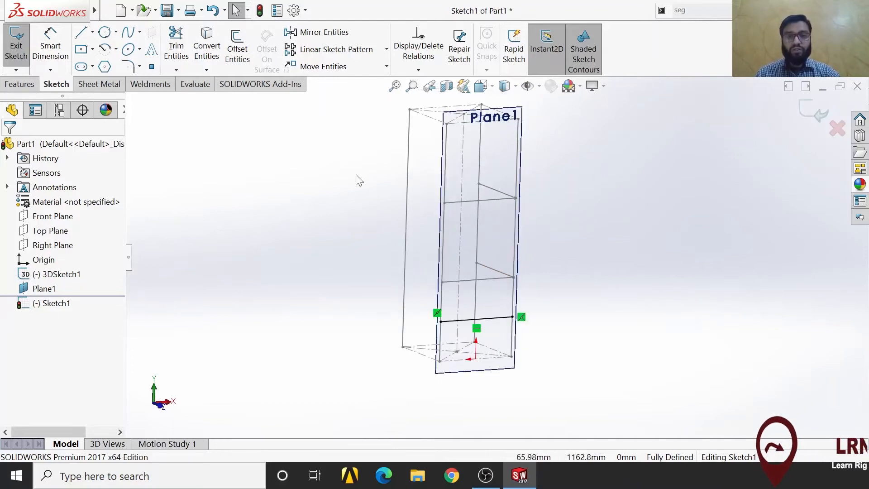
click(297, 58)
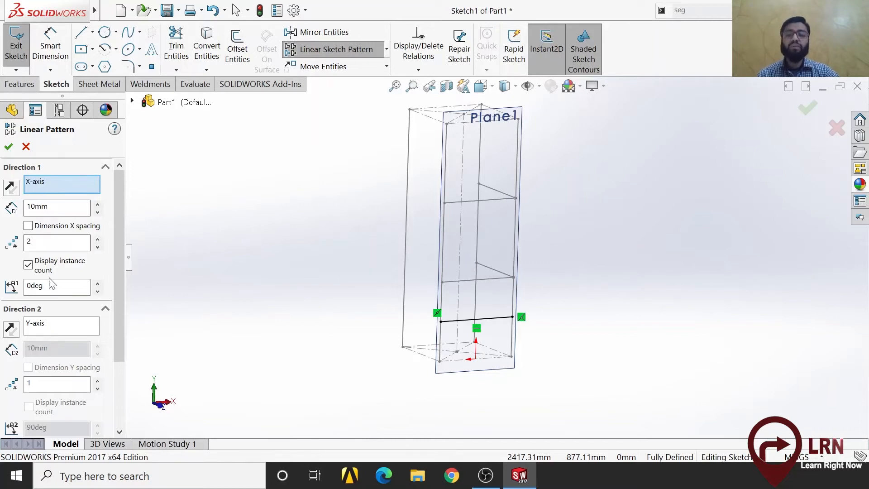
mouse_move(388, 342)
middle_down()
mouse_move(471, 373)
mouse_move(446, 403)
middle_up()
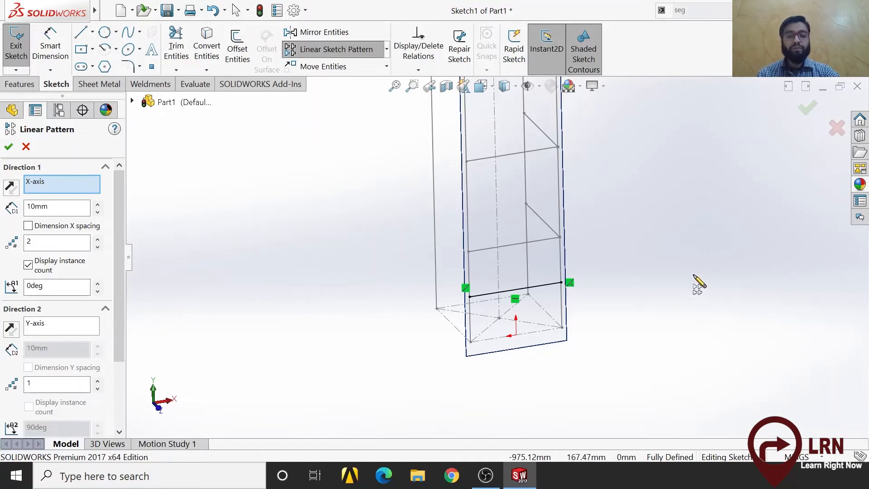
scroll(694, 275, up, 2)
scroll(665, 219, down, 1)
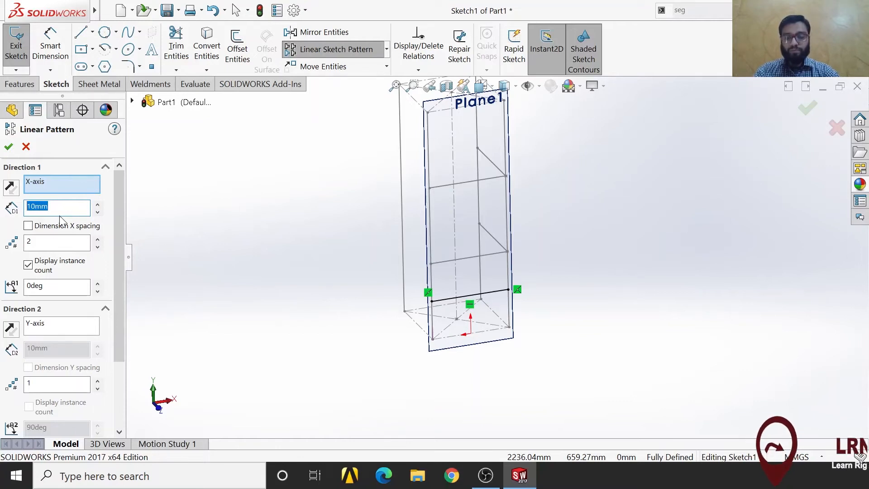
text(500)
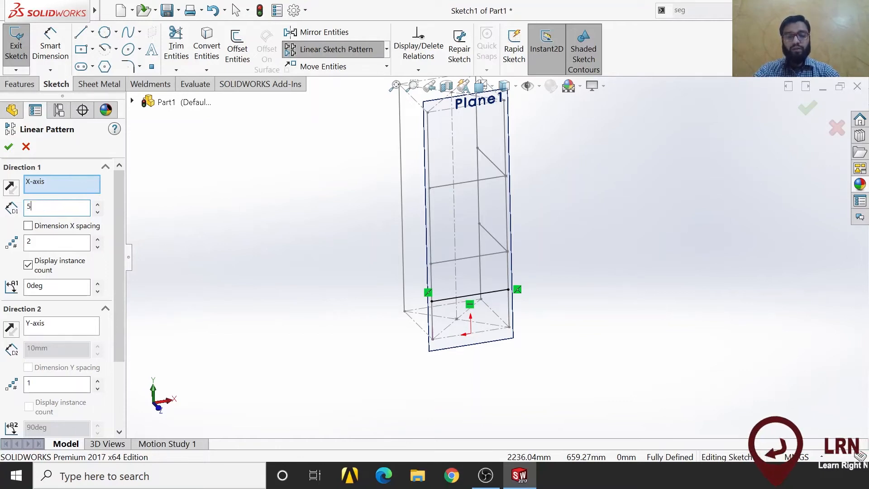
key(Tab)
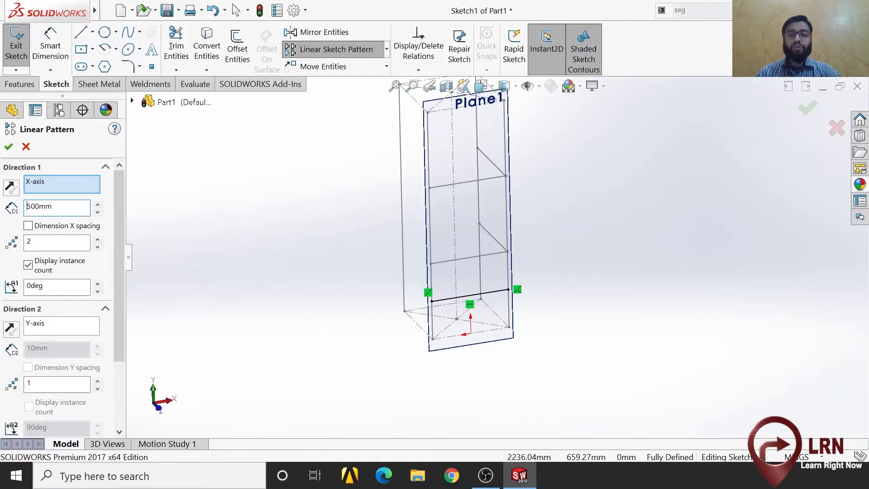
click(97, 238)
click(97, 245)
click(97, 240)
drag(116, 290, 118, 355)
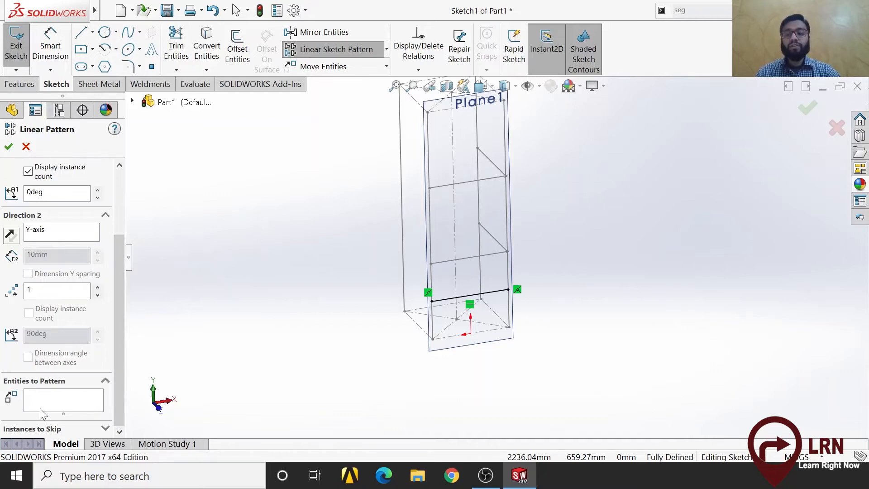
Choose the new horizontal line as the entity to pattern and reduce the X-axis direction to one instance
click(481, 298)
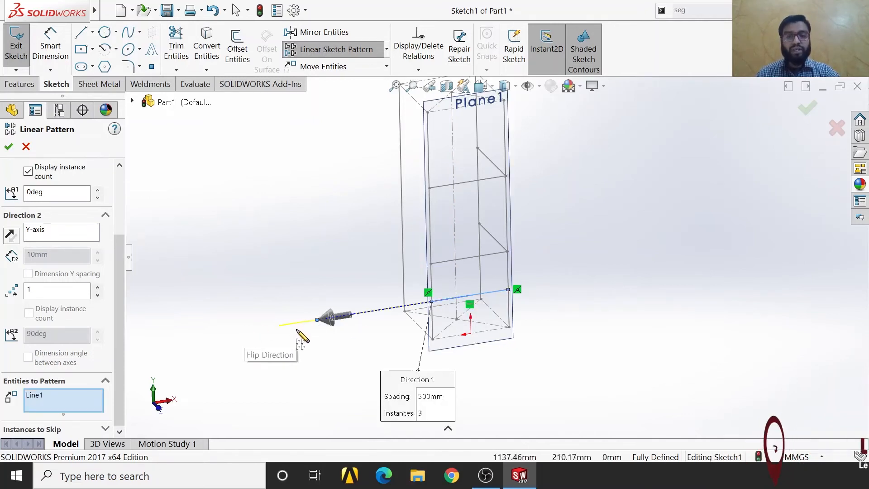
scroll(333, 334, down, 5)
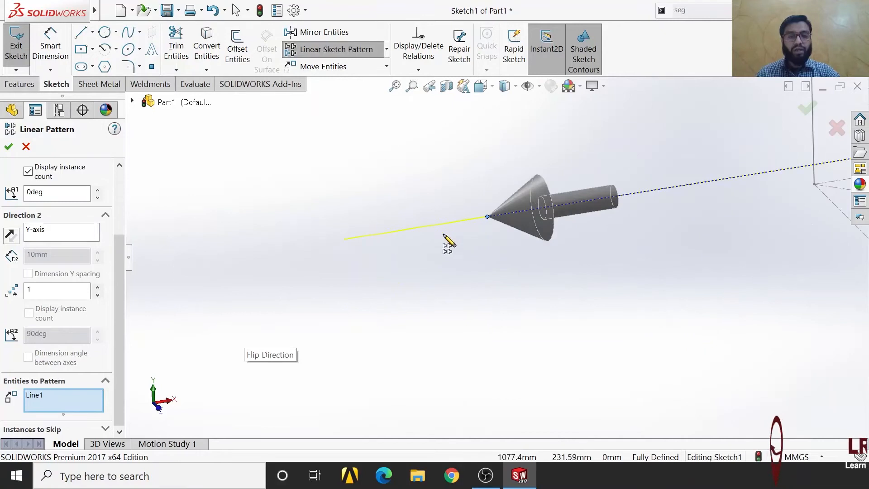
scroll(679, 184, up, 5)
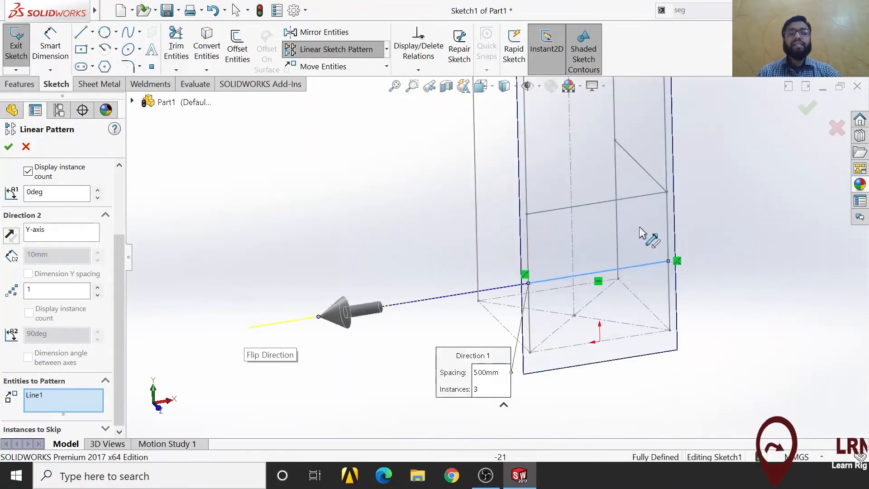
scroll(733, 153, down, 1)
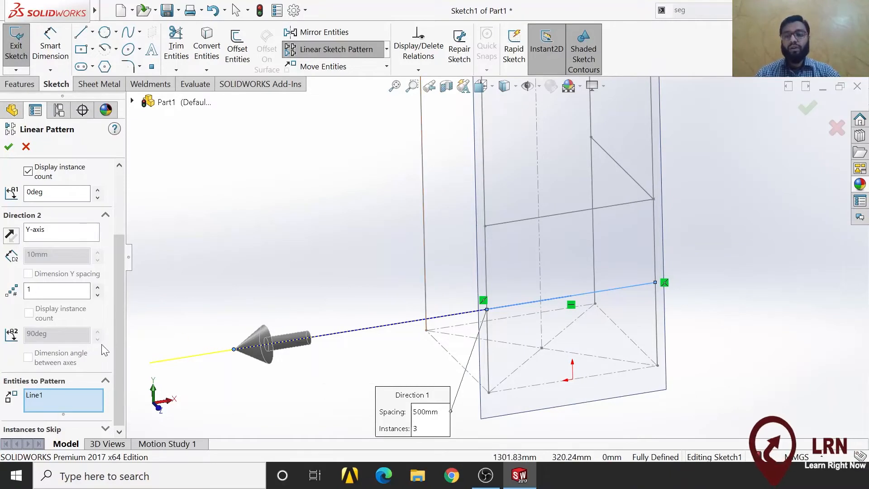
scroll(105, 350, up, 3)
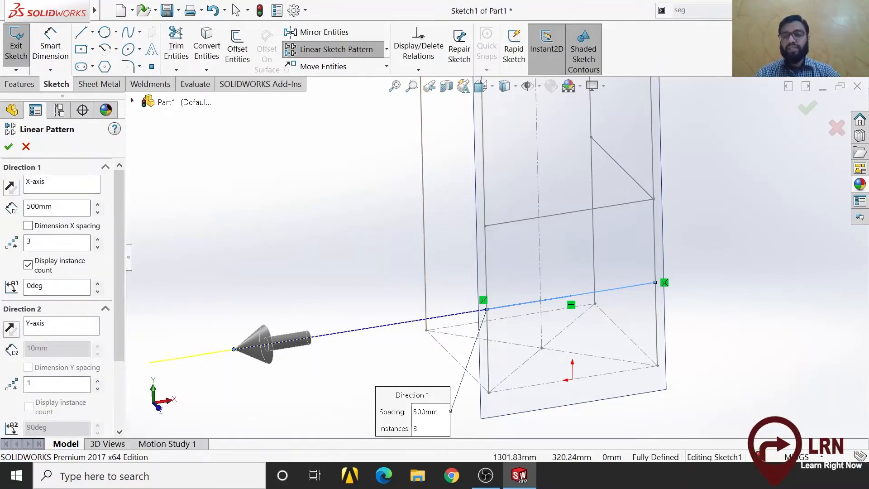
click(97, 247)
click(98, 248)
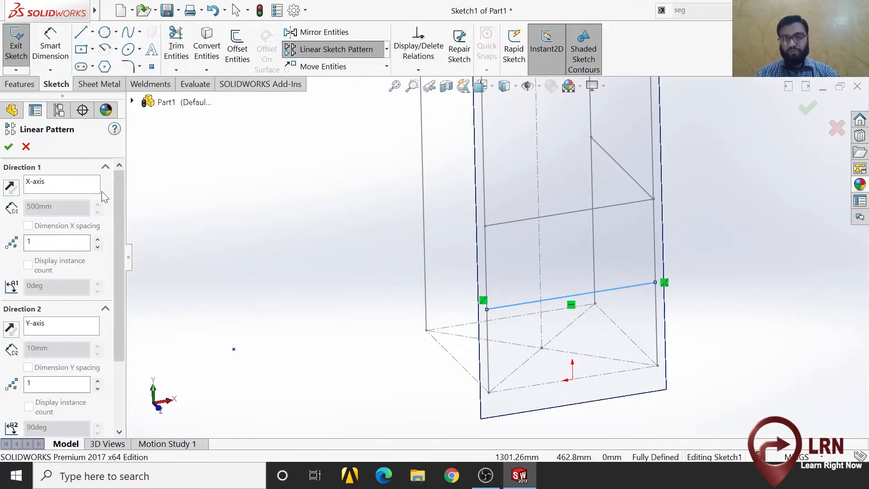
Set the pattern's Y-axis direction to three instances spaced 500 mm apart
click(97, 381)
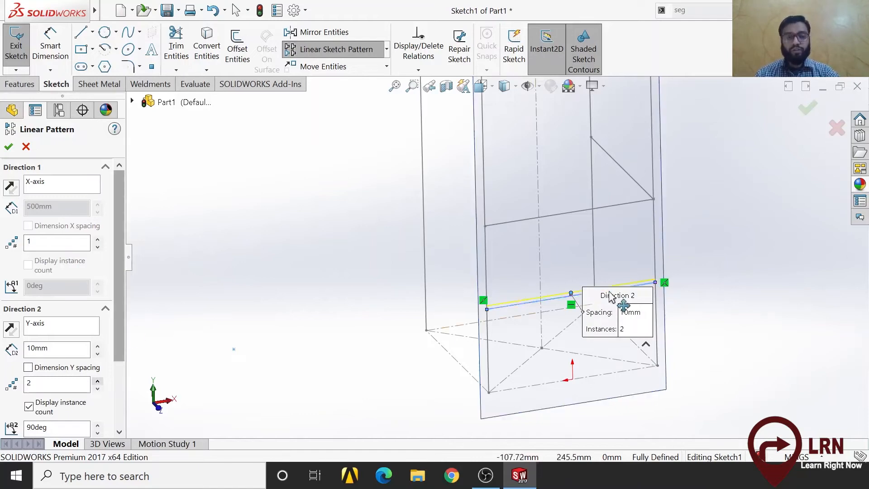
scroll(627, 283, down, 1)
scroll(418, 295, up, 5)
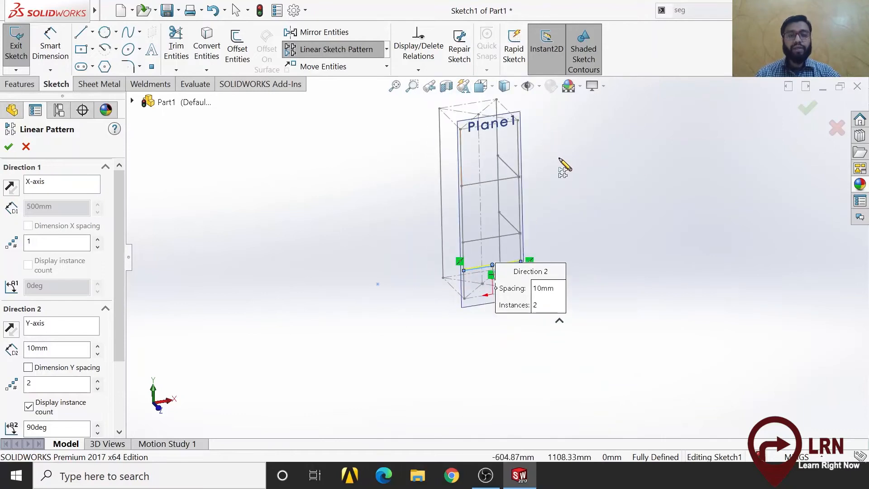
scroll(531, 232, down, 3)
scroll(441, 312, down, 3)
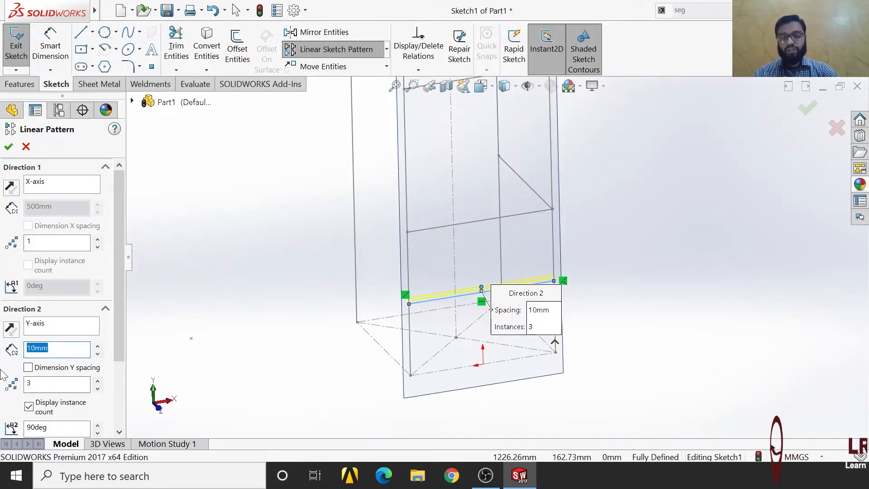
key(Return)
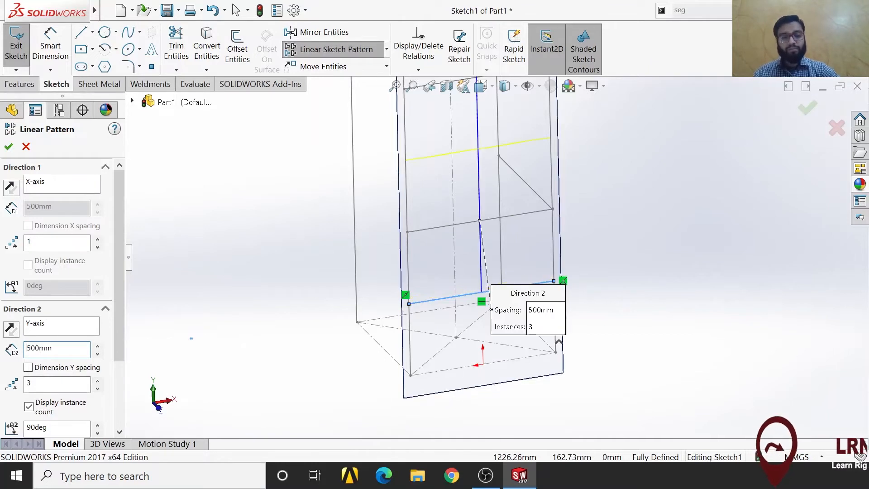
scroll(462, 181, up, 3)
scroll(497, 102, down, 2)
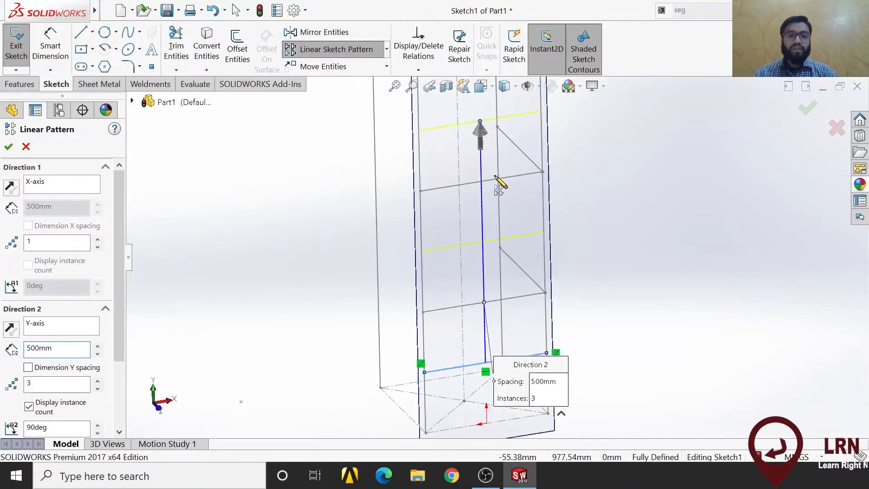
Try angles of 180, 270 and 0 degrees for the second direction of the line pattern
scroll(444, 267, down, 3)
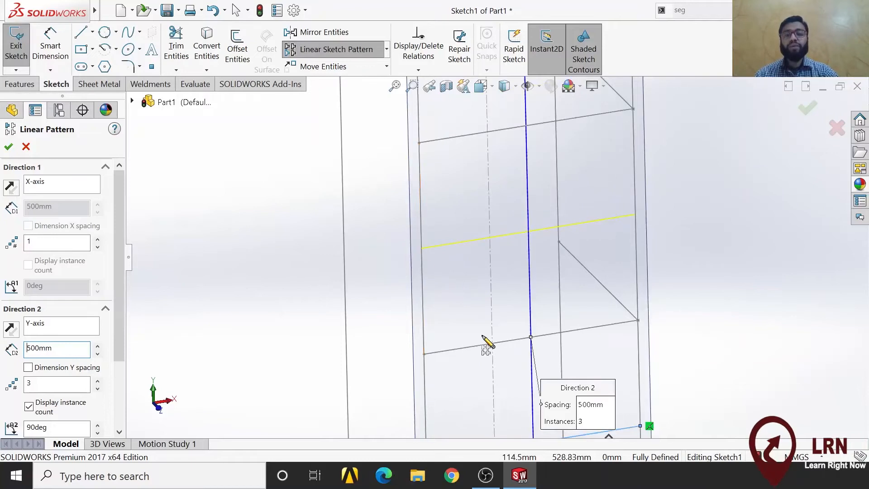
scroll(486, 343, up, 4)
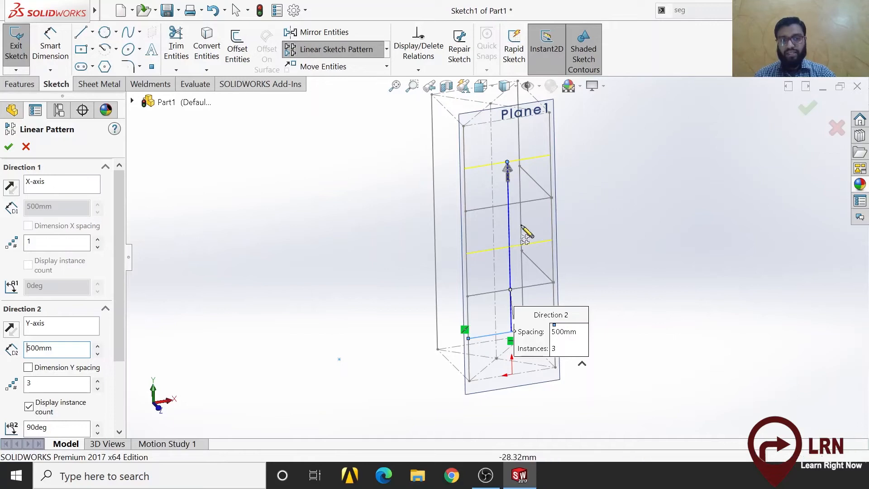
scroll(498, 302, up, 3)
scroll(522, 289, down, 3)
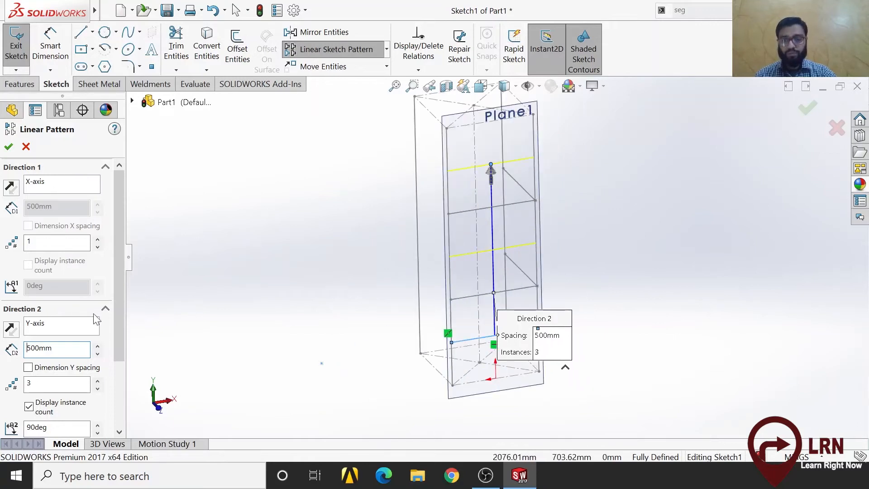
drag(118, 328, 121, 377)
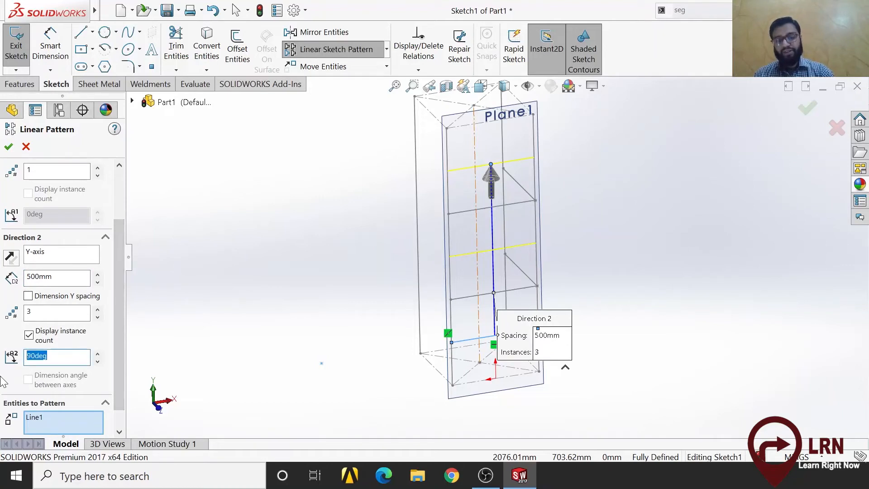
text(180)
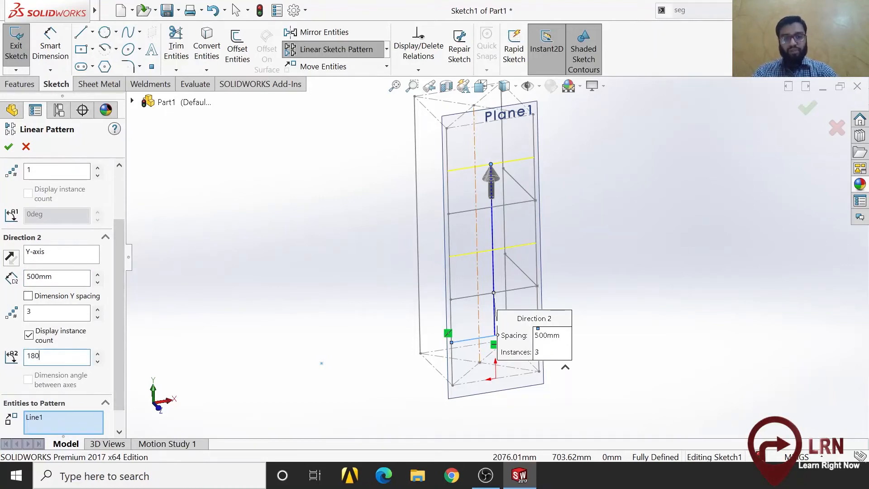
key(Return)
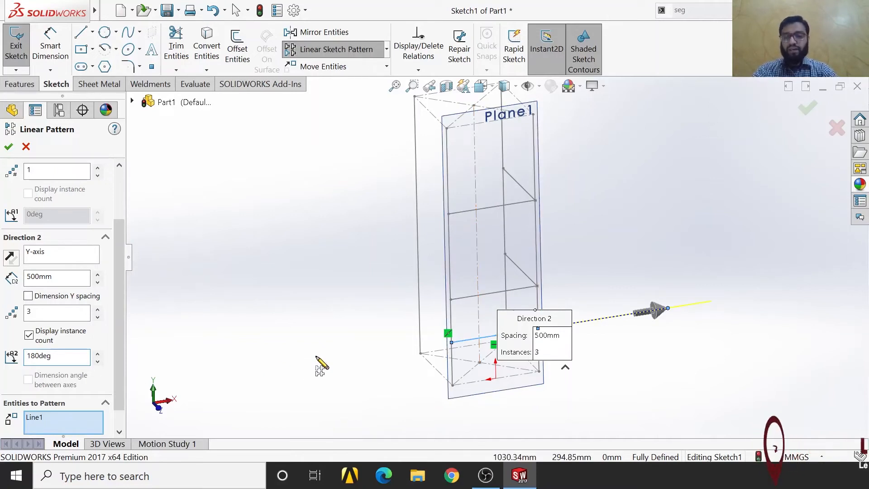
drag(52, 356, 9, 362)
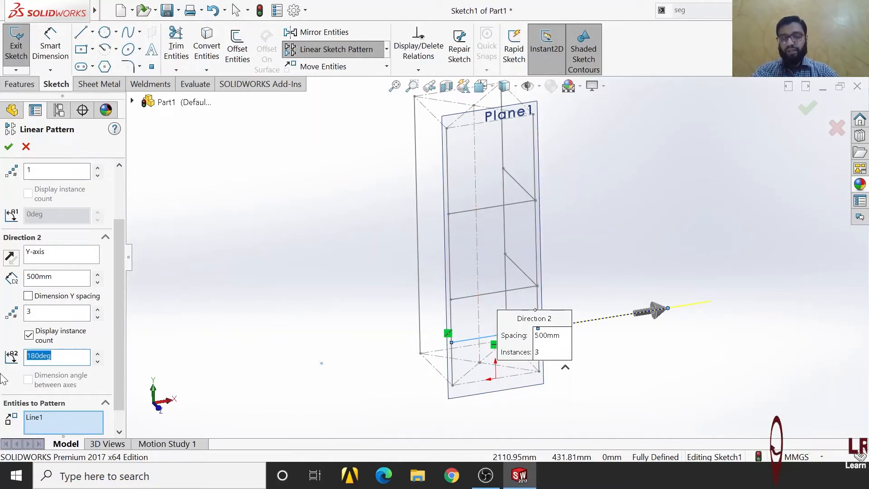
text(270)
key(Return)
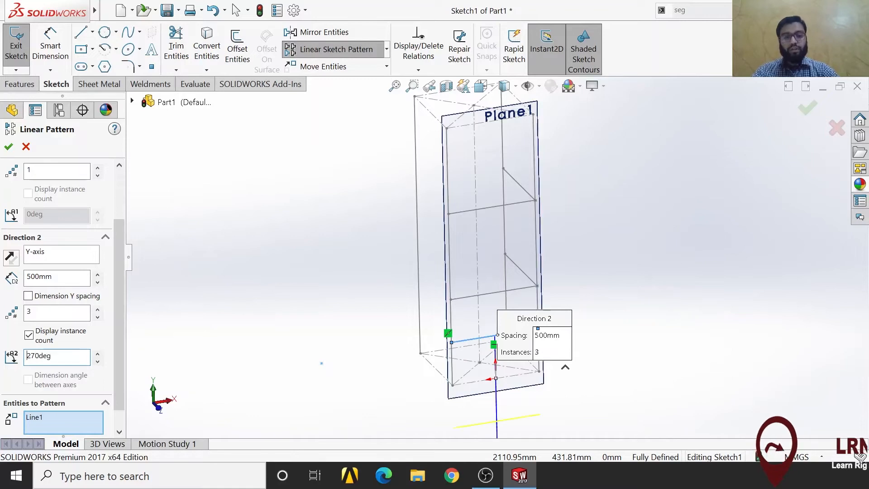
drag(54, 356, 4, 376)
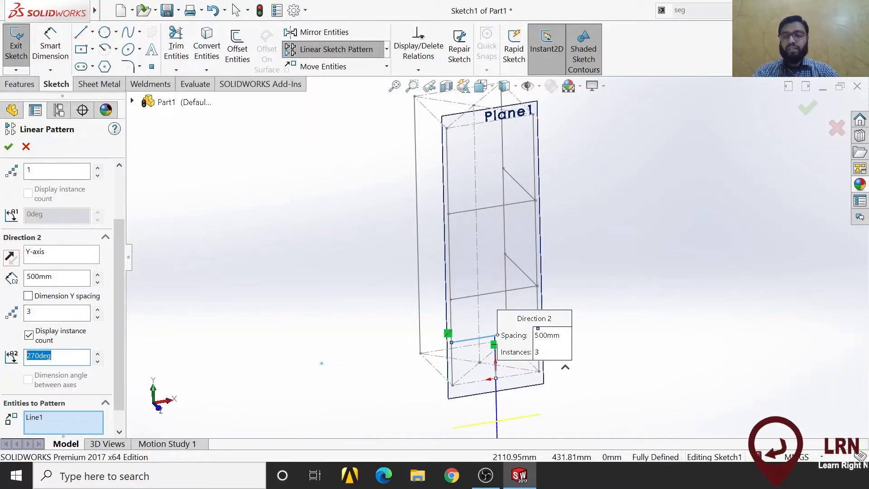
text(0)
key(Return)
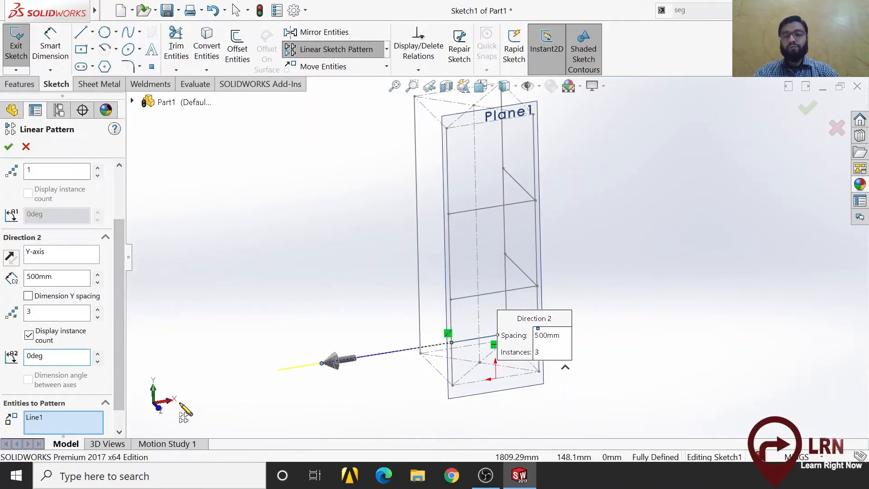
Set the pattern's second-direction angle to 90 degrees and accept the linear sketch pattern
drag(45, 355, 2, 384)
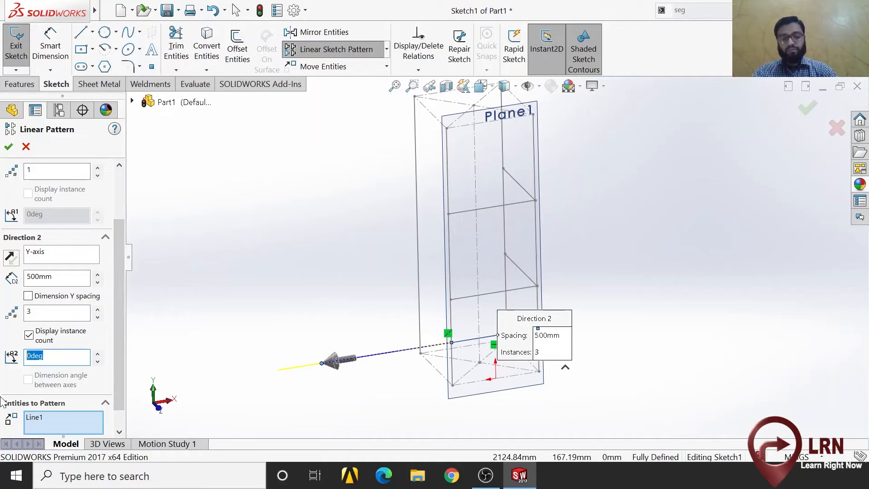
text(90)
key(Return)
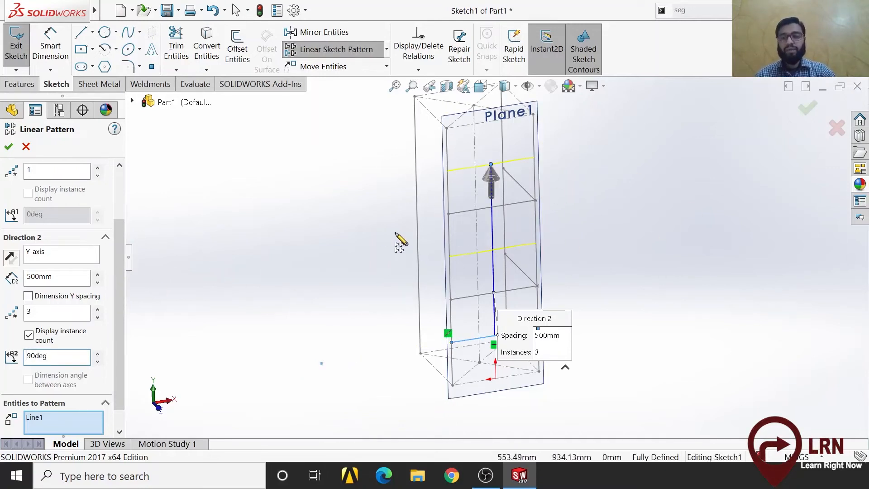
click(5, 148)
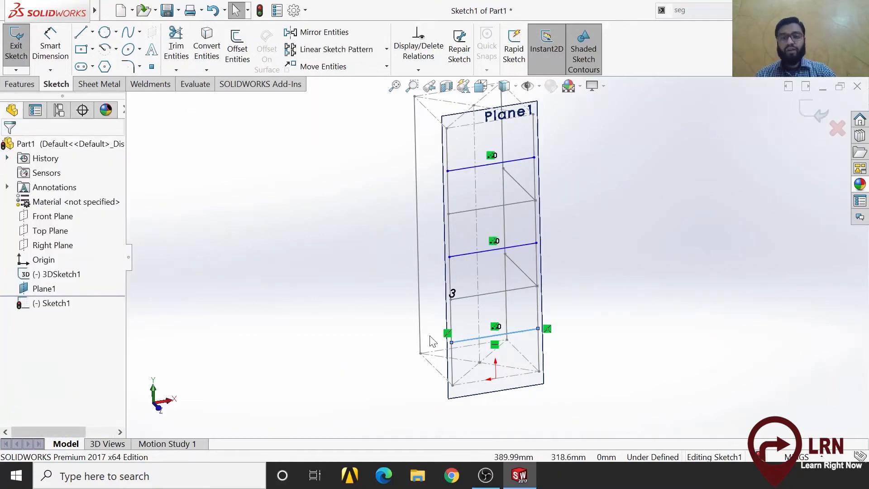
Examine where the end of the middle patterned line meets the front upright
mouse_move(413, 360)
middle_down()
mouse_move(430, 275)
mouse_move(471, 295)
middle_up()
scroll(476, 258, down, 4)
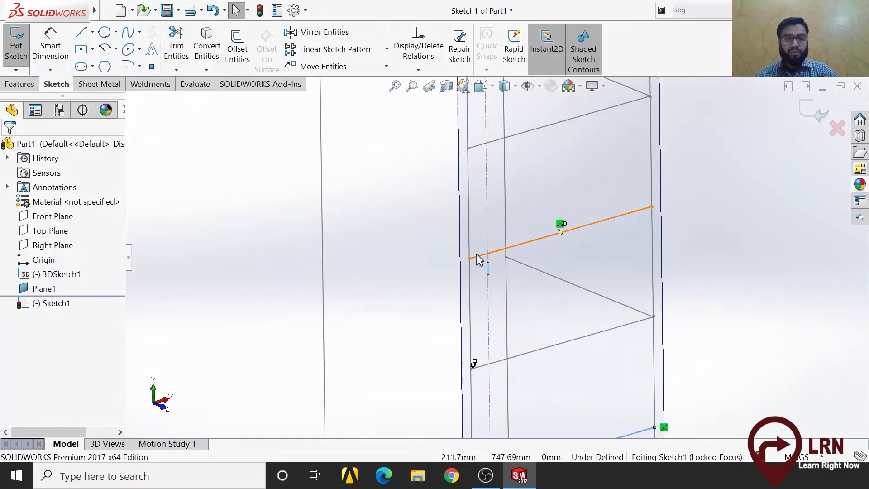
click(492, 252)
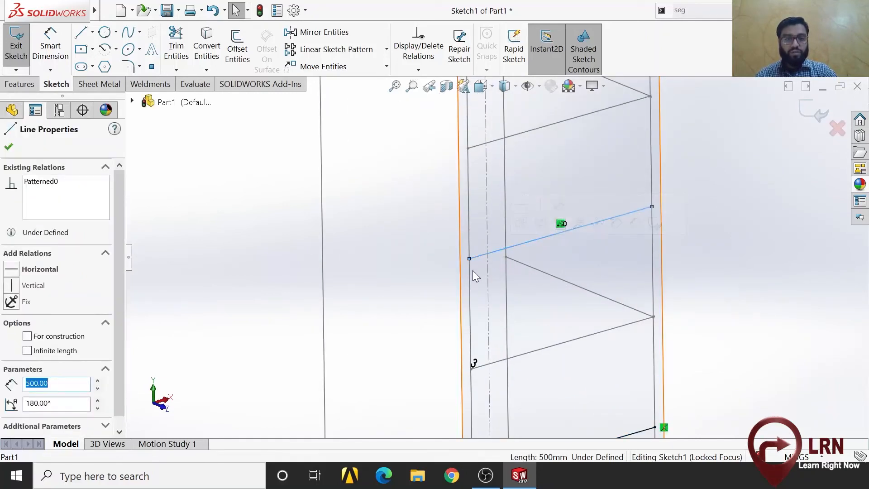
click(469, 266)
scroll(471, 265, down, 5)
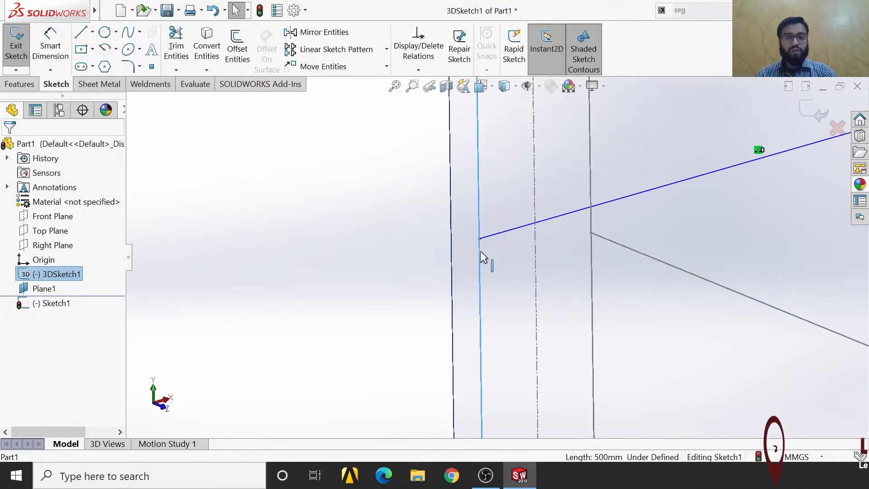
click(407, 277)
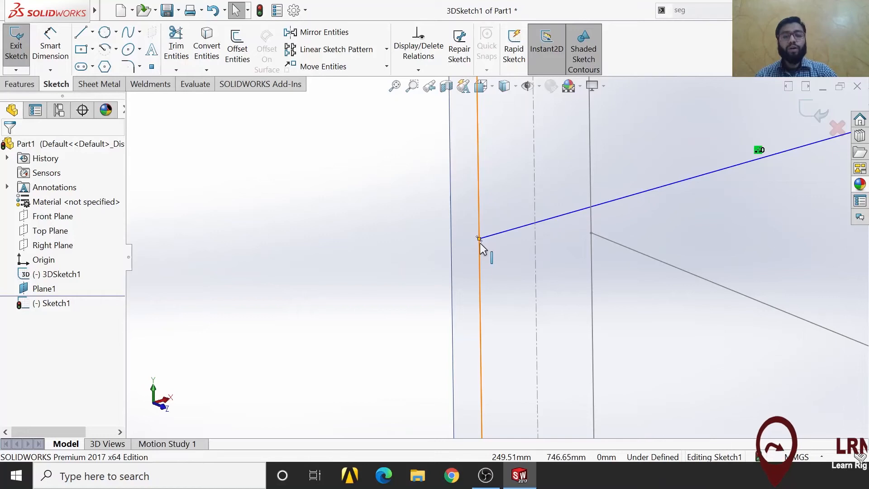
scroll(532, 325, up, 10)
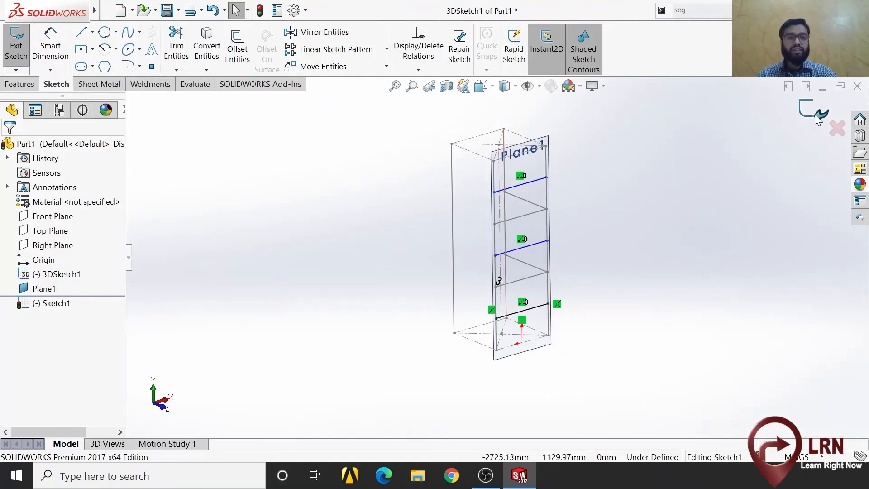
Exit the sketch containing the patterned horizontal lines on the front-face plane
click(818, 119)
mouse_move(474, 262)
middle_down()
mouse_move(485, 306)
mouse_move(551, 128)
middle_up()
middle_drag(537, 309, 564, 345)
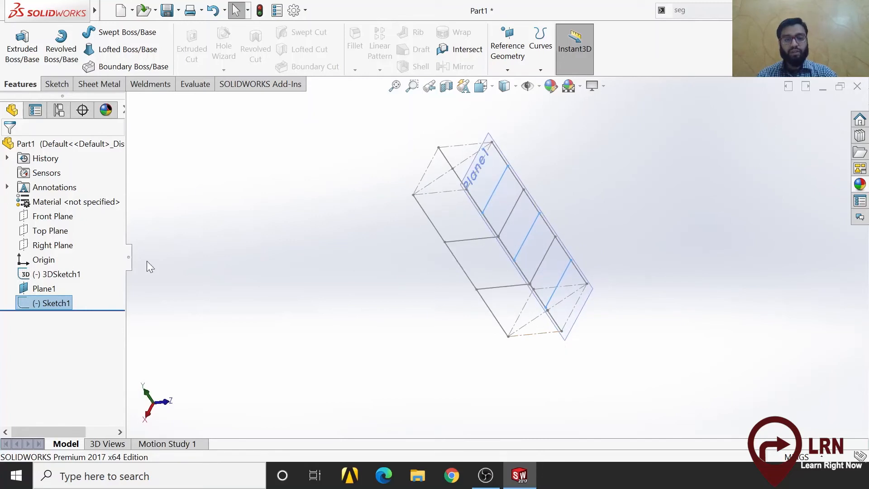
click(56, 85)
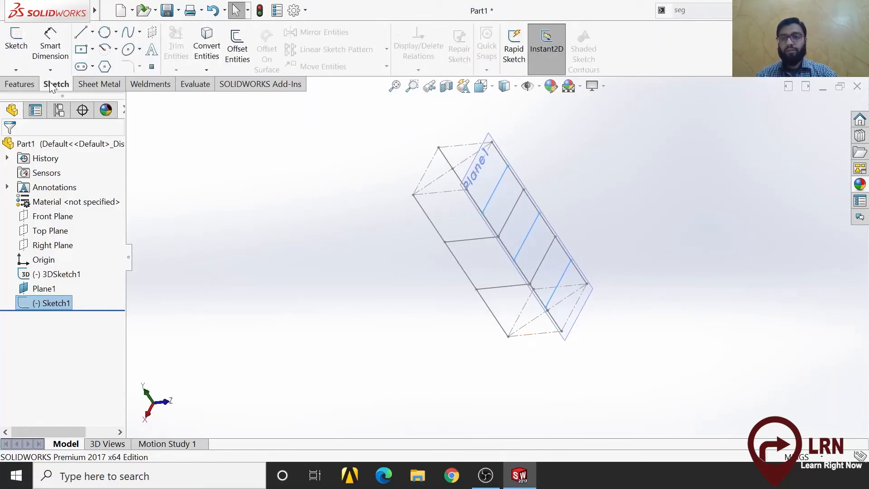
click(7, 52)
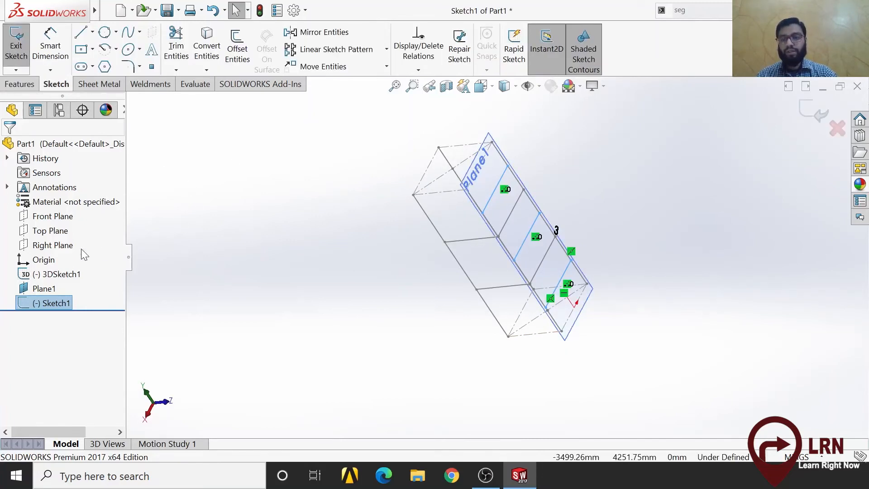
click(53, 231)
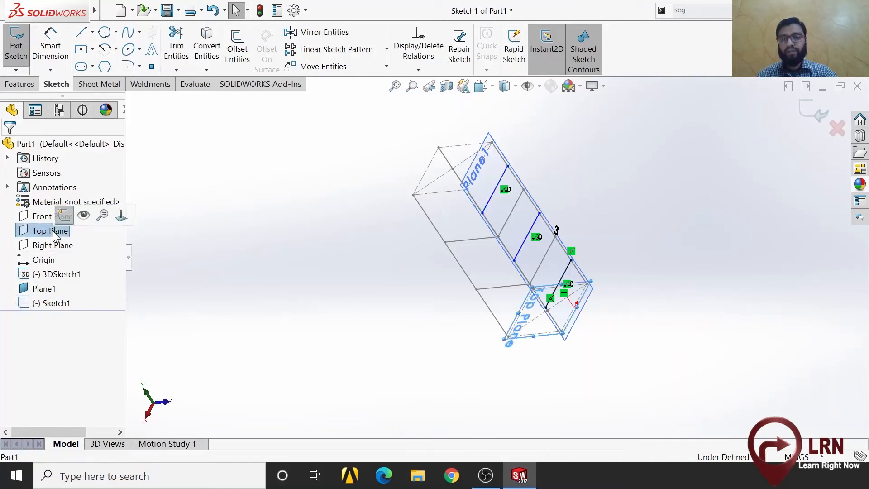
click(312, 266)
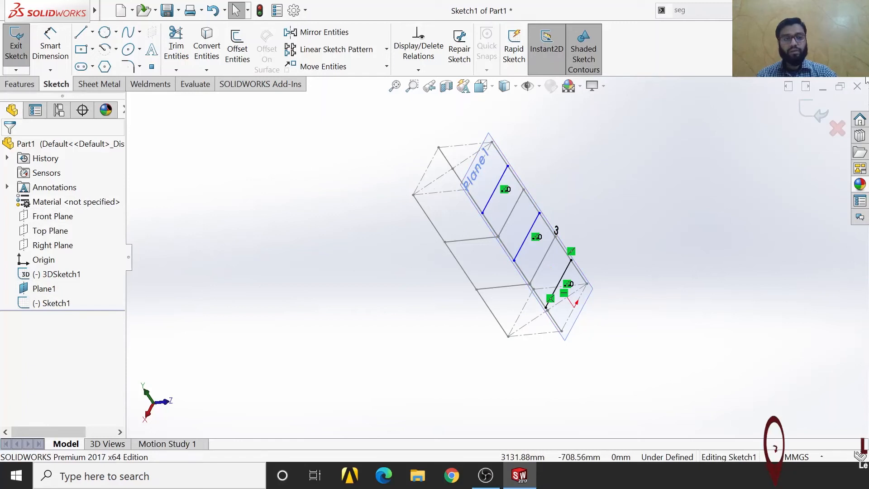
click(816, 111)
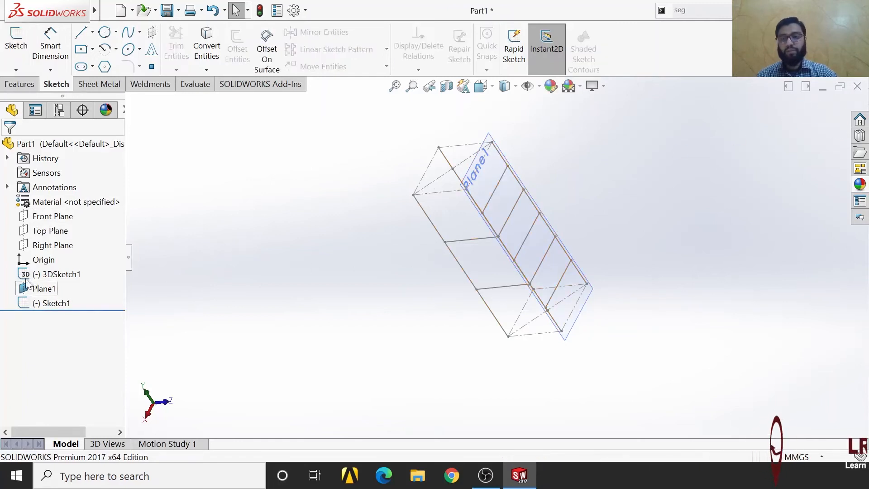
Start a new sketch on the Top Plane at the base of the frame
click(51, 232)
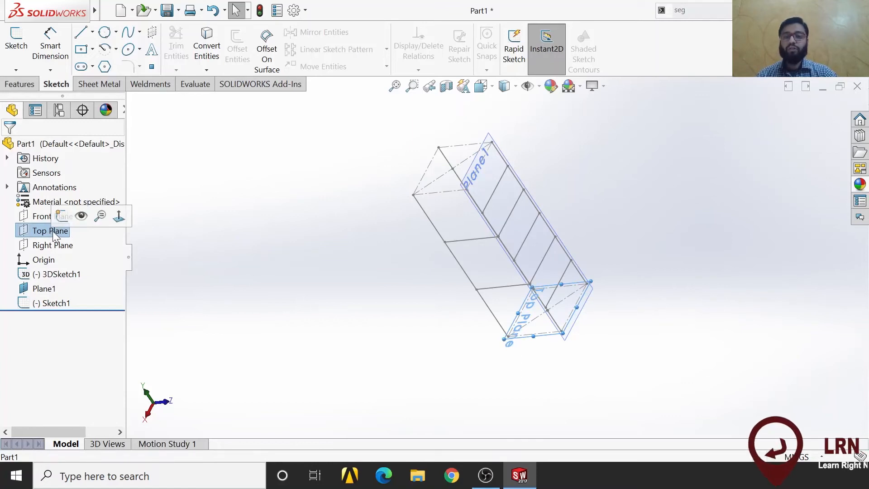
click(63, 218)
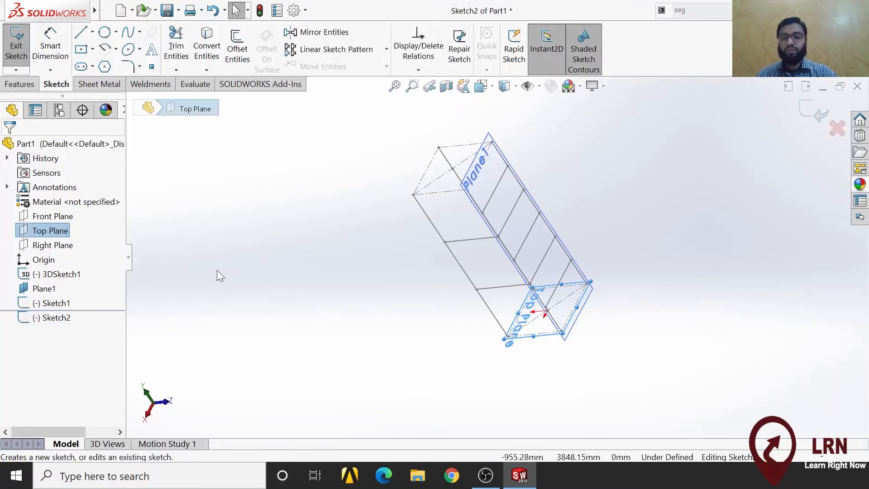
mouse_move(433, 357)
middle_down()
mouse_move(413, 312)
mouse_move(413, 277)
mouse_move(361, 345)
mouse_move(372, 393)
mouse_move(408, 375)
mouse_move(450, 317)
mouse_move(450, 388)
mouse_move(448, 334)
middle_up()
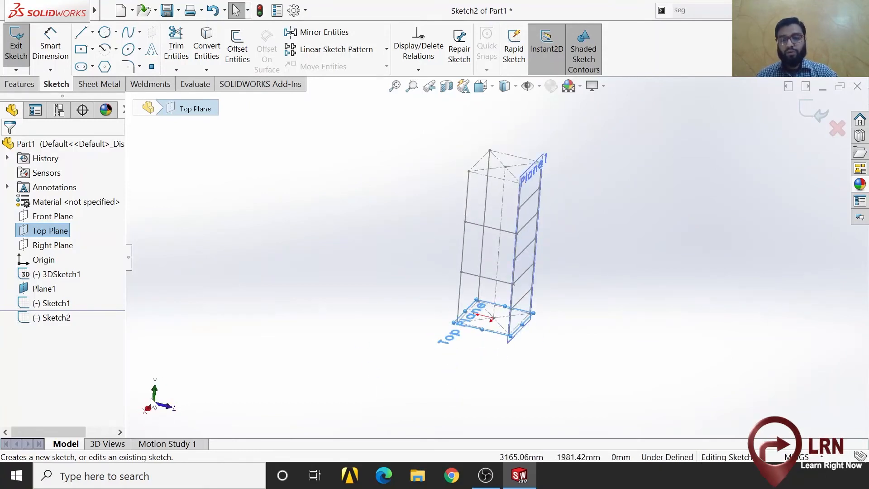
click(155, 394)
click(155, 400)
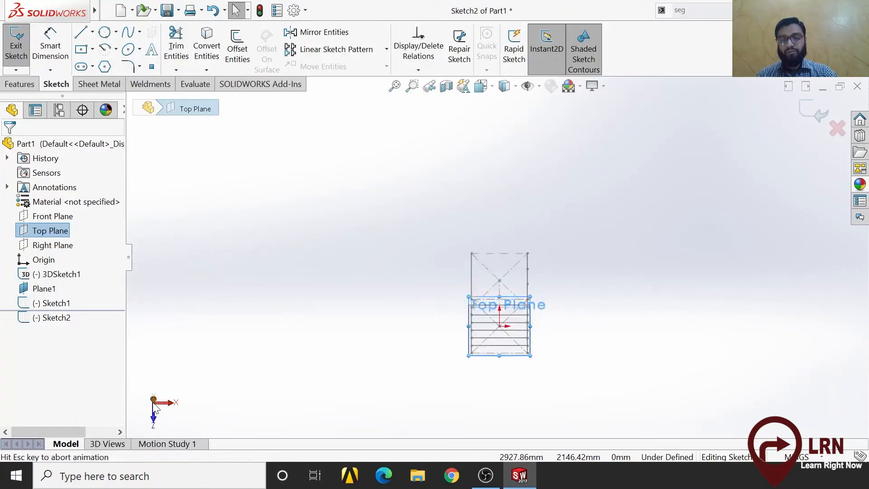
middle_drag(554, 338, 582, 360)
scroll(571, 333, down, 5)
scroll(583, 334, up, 1)
scroll(552, 339, down, 3)
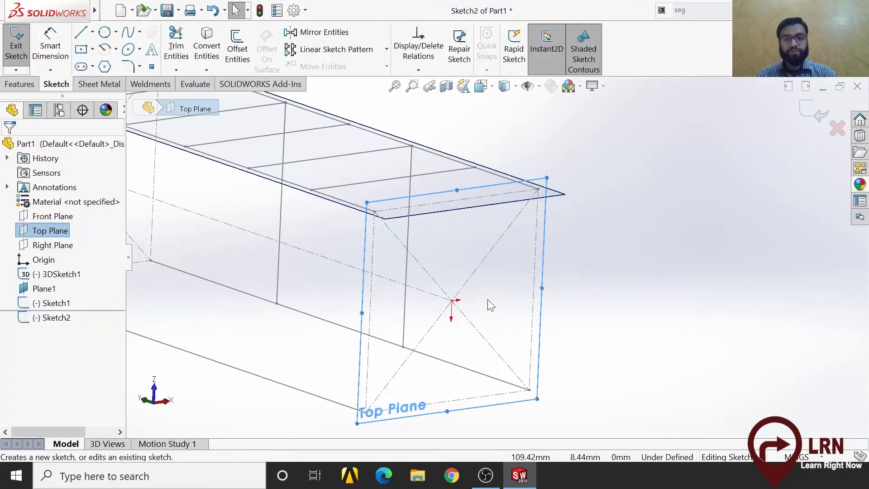
Sketch a small center rectangle centred on the front-left corner of the frame's base
click(81, 51)
scroll(386, 237, down, 2)
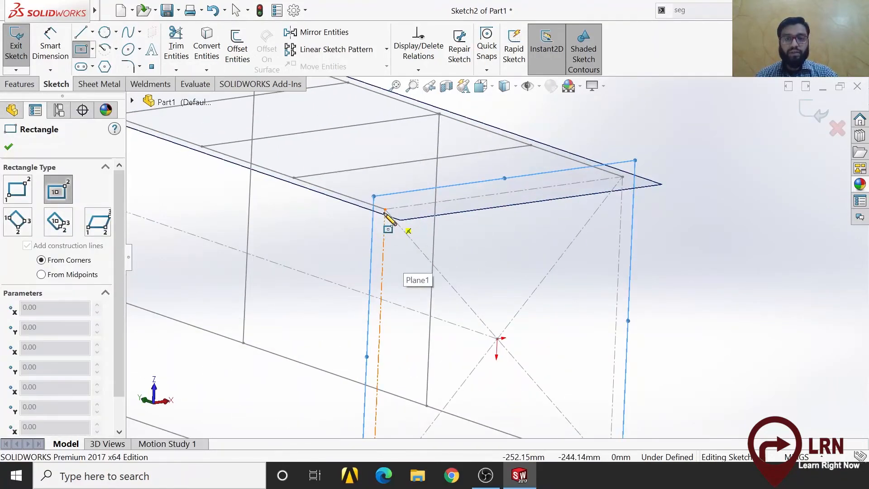
click(385, 210)
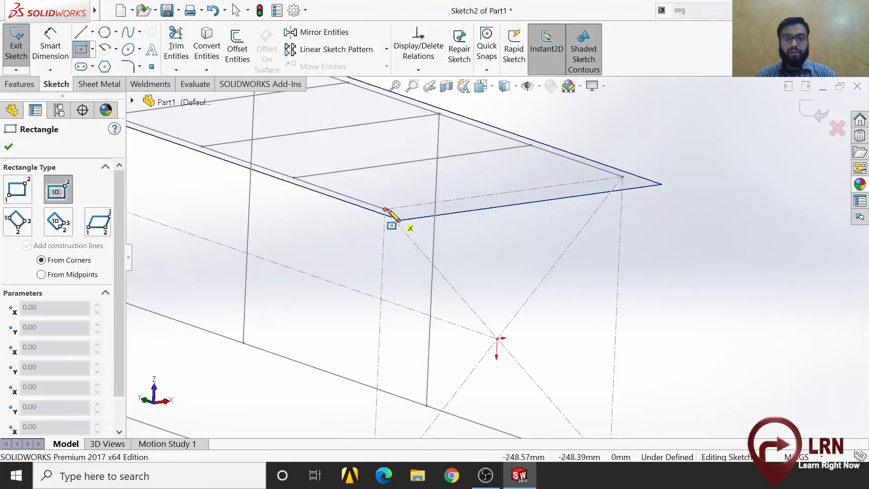
click(397, 223)
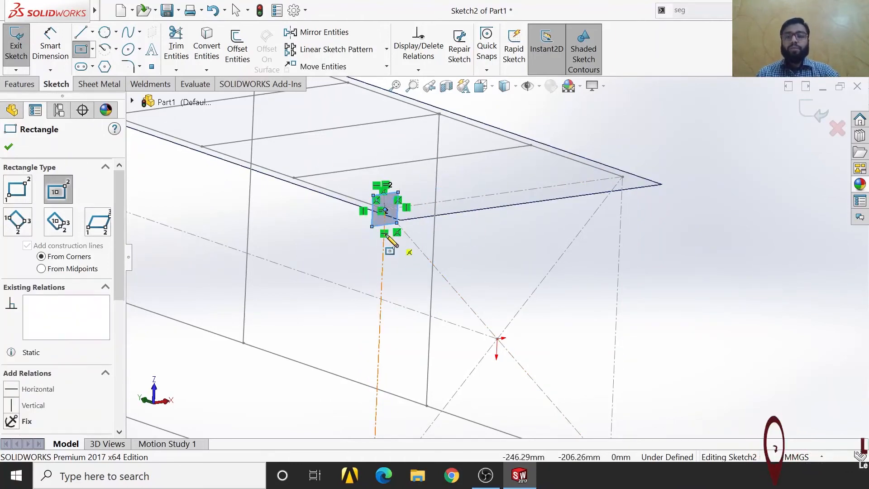
Start a circular sketch pattern of the small corner rectangle
scroll(497, 256, up, 3)
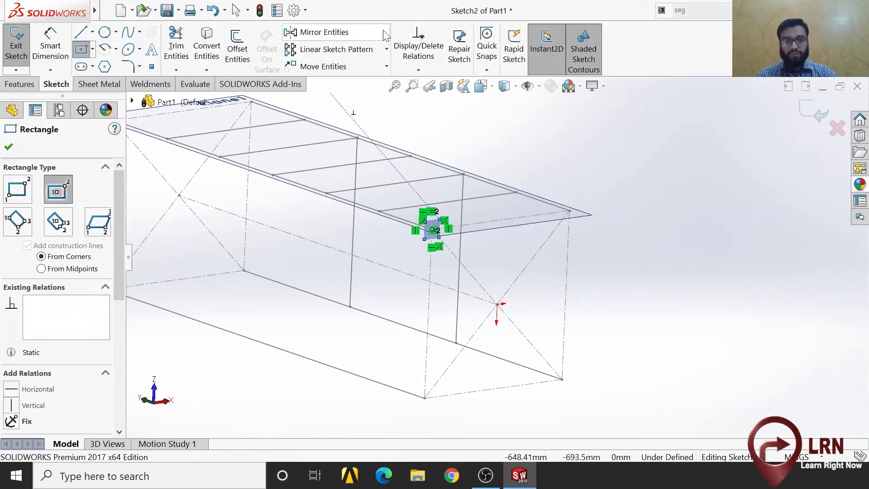
click(386, 49)
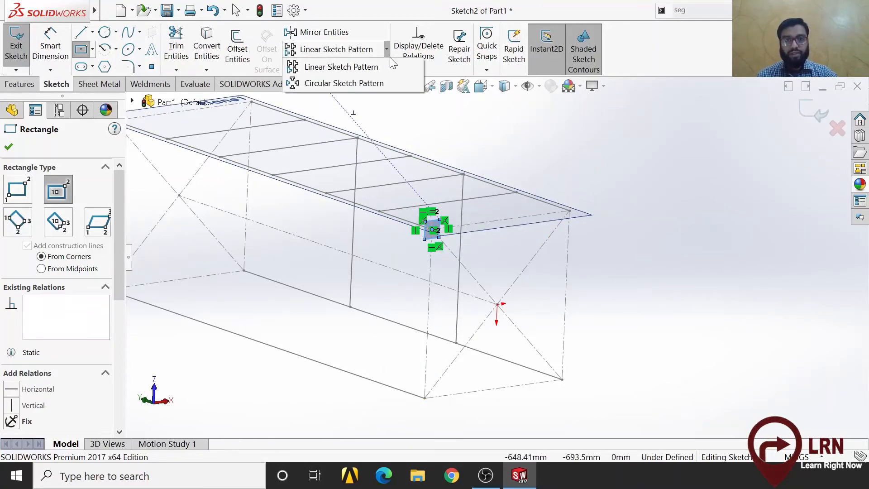
click(355, 84)
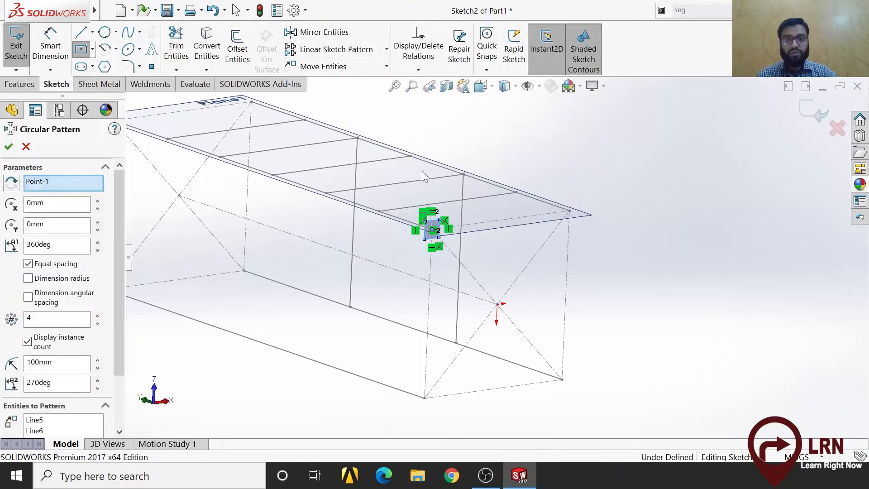
Clear the circular pattern's centre point and try the corner rectangle's own centre instead
right_click(56, 186)
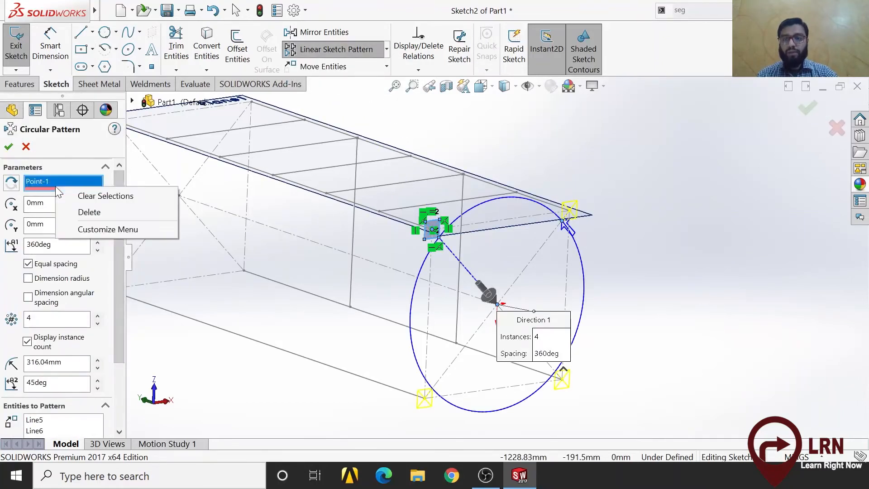
click(89, 197)
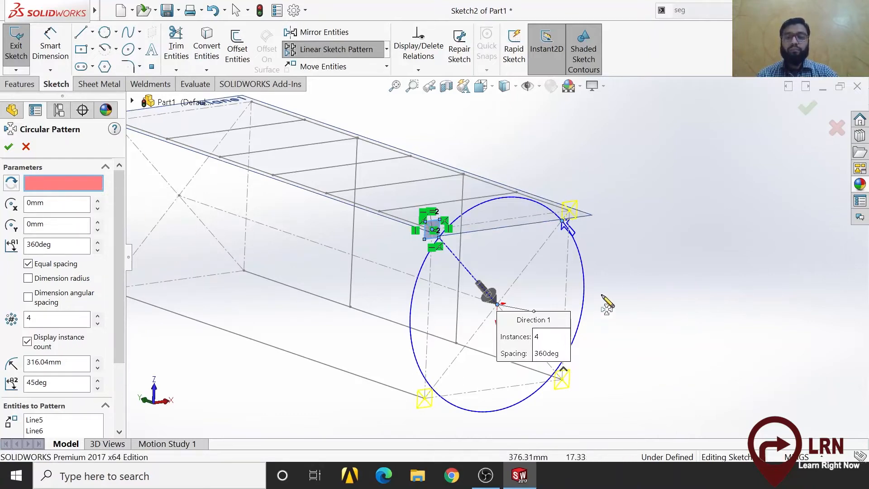
scroll(611, 298, down, 5)
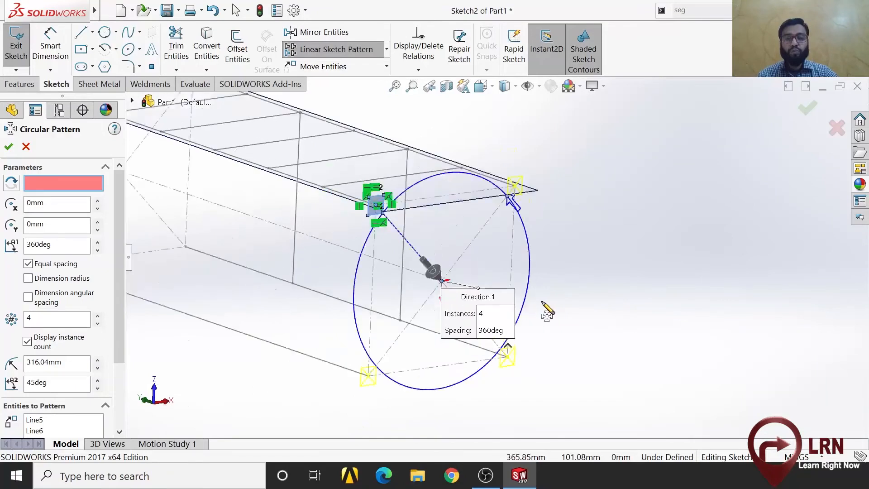
scroll(404, 257, up, 3)
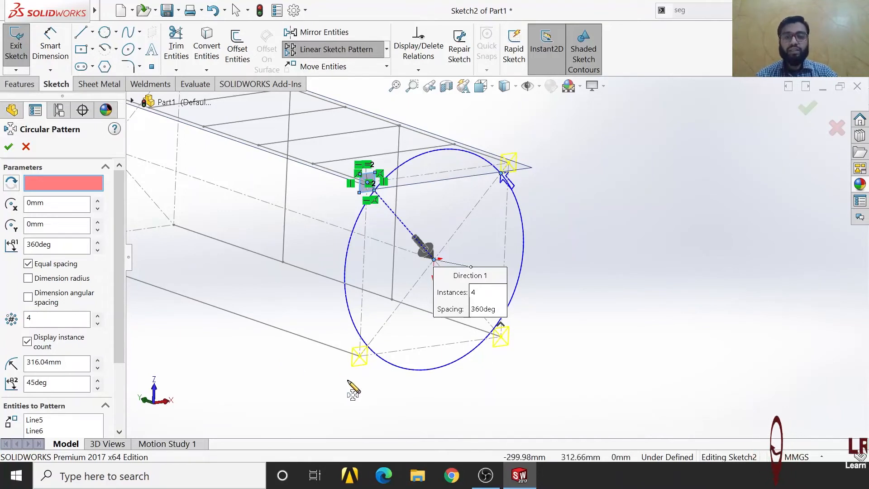
scroll(471, 256, down, 3)
scroll(471, 256, up, 2)
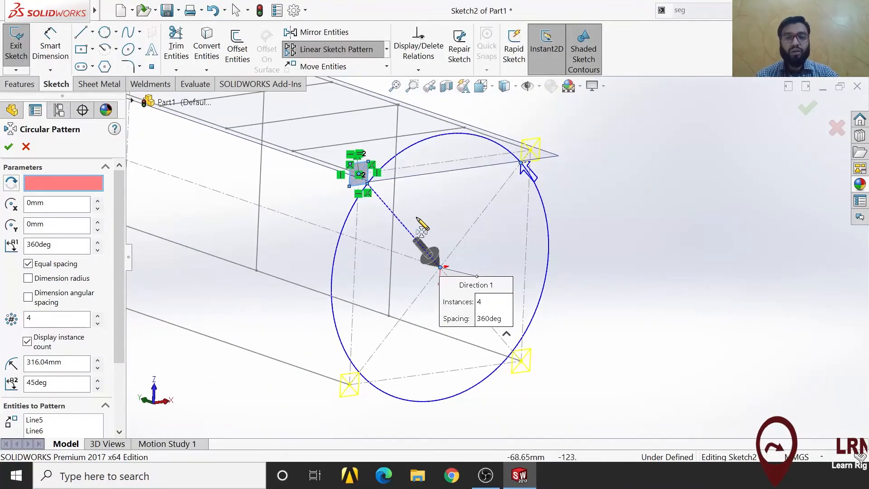
scroll(395, 177, down, 2)
scroll(356, 195, down, 2)
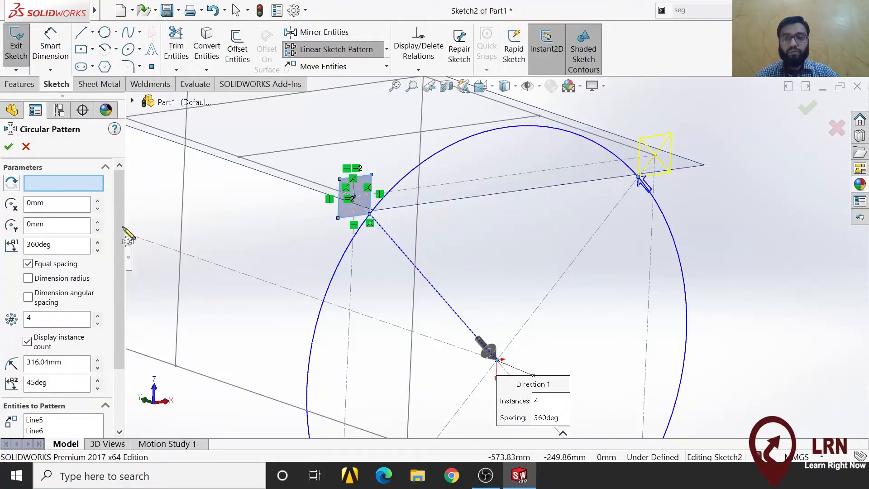
click(358, 200)
scroll(357, 216, up, 10)
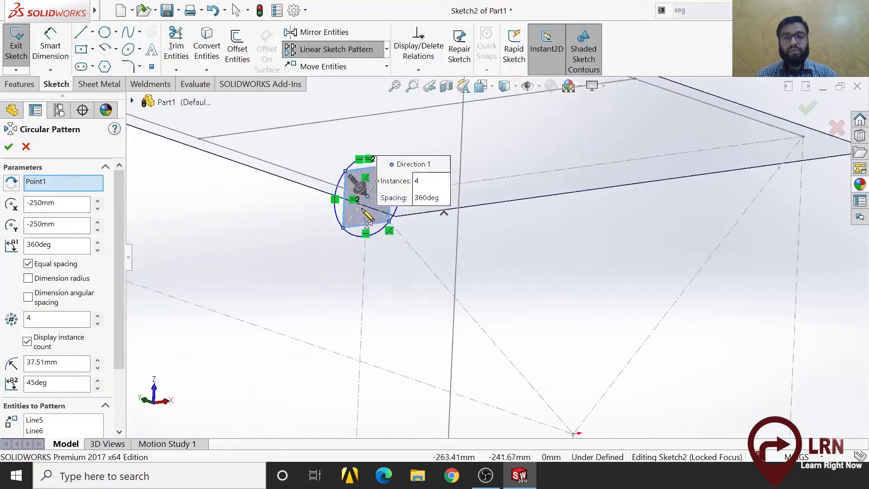
scroll(449, 254, down, 5)
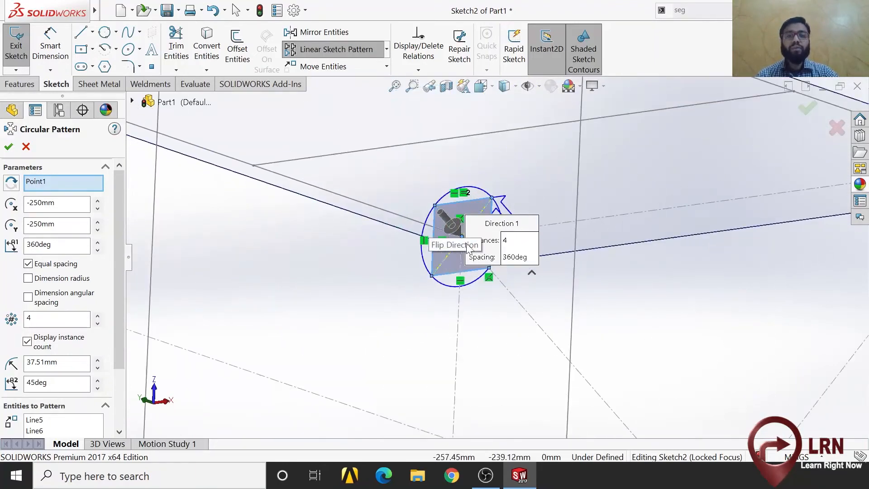
scroll(489, 240, up, 4)
scroll(458, 254, down, 4)
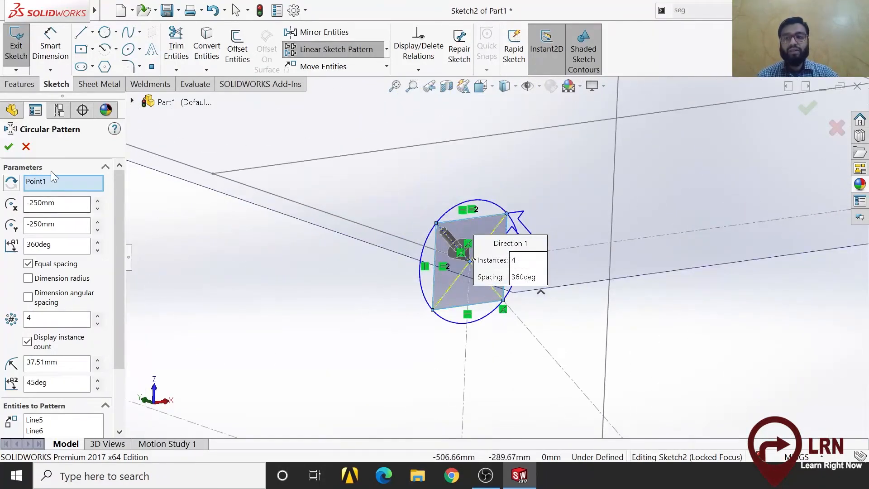
Clear the centre point again and try the midpoint of the base's right edge as the pattern centre
right_click(57, 187)
click(104, 192)
scroll(745, 256, down, 4)
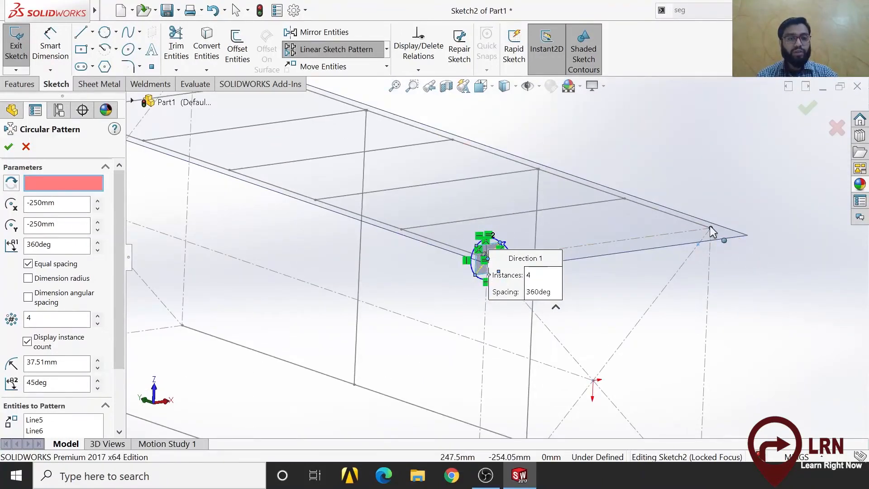
click(711, 228)
scroll(666, 265, down, 3)
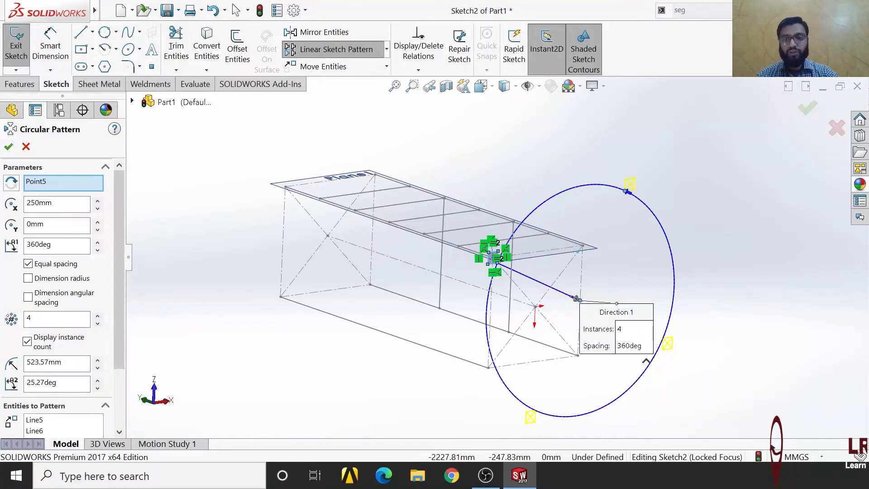
Replace the circular pattern's centre point with the sketch origin at the middle of the base
right_click(78, 186)
click(113, 195)
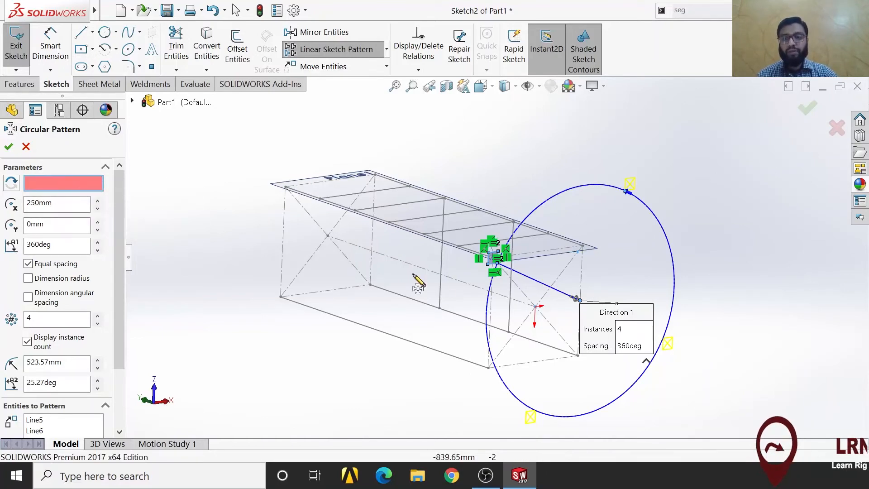
scroll(564, 296, down, 5)
click(493, 323)
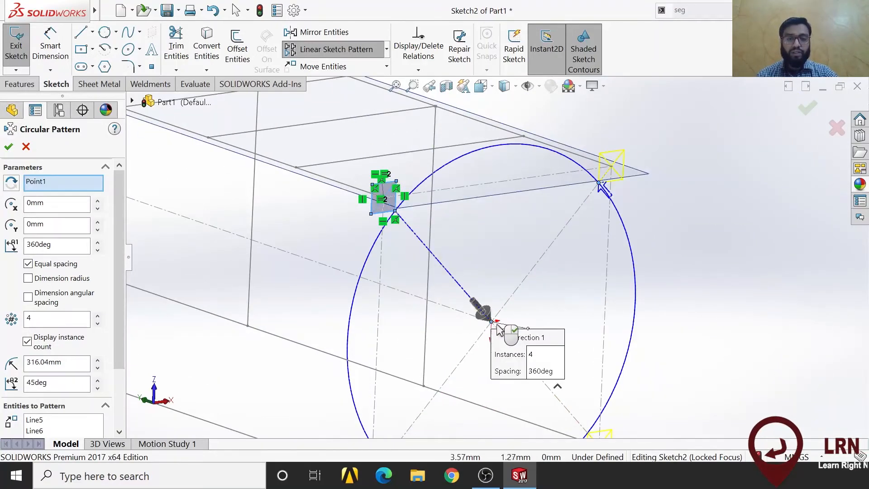
Examine where the previewed rectangles fall on the corners of the frame's base
scroll(272, 374, up, 5)
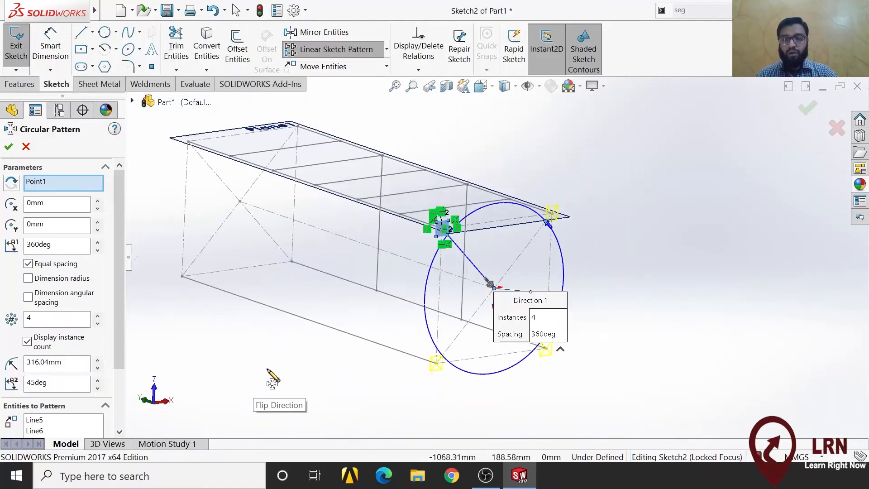
scroll(477, 382, up, 2)
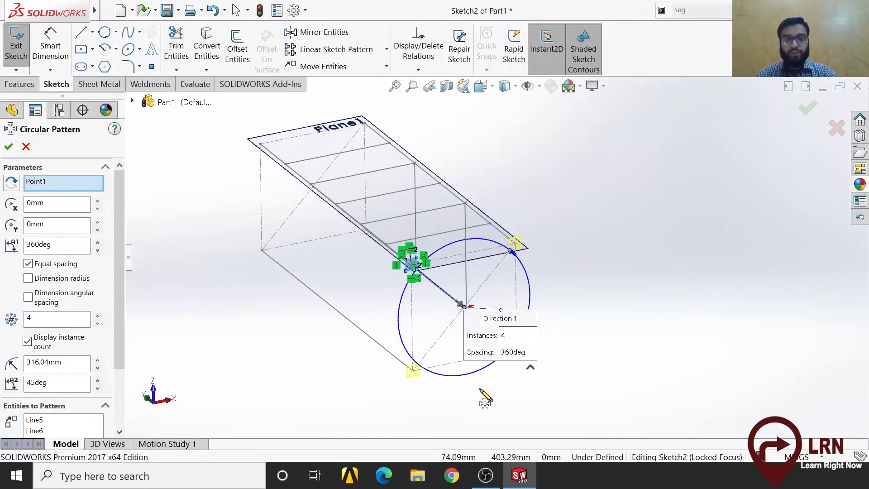
scroll(465, 324, down, 4)
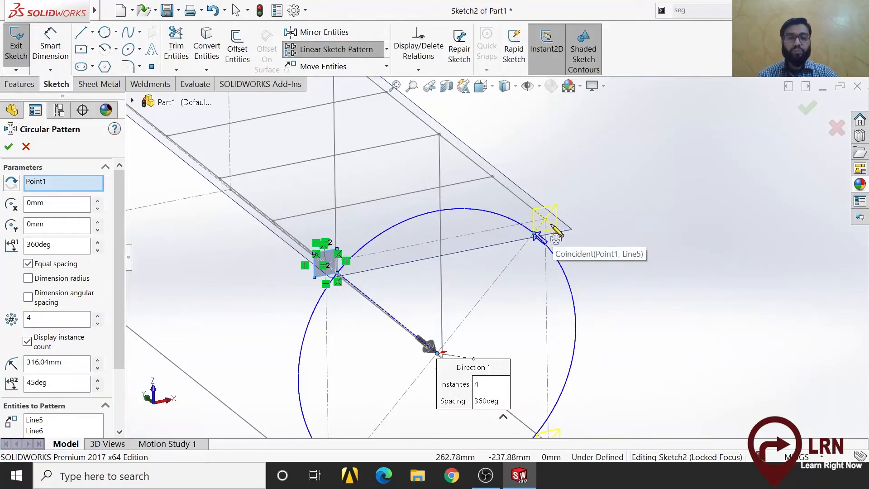
scroll(567, 349, up, 2)
scroll(515, 376, down, 1)
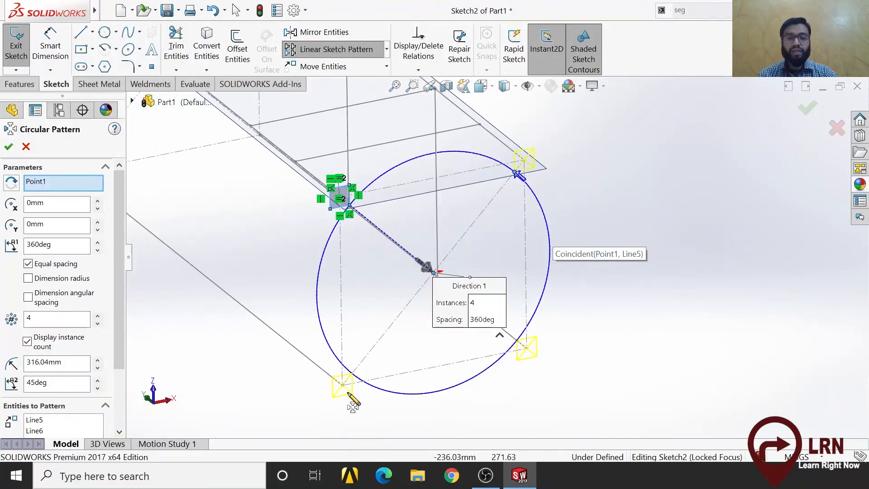
scroll(501, 271, down, 2)
scroll(516, 240, up, 2)
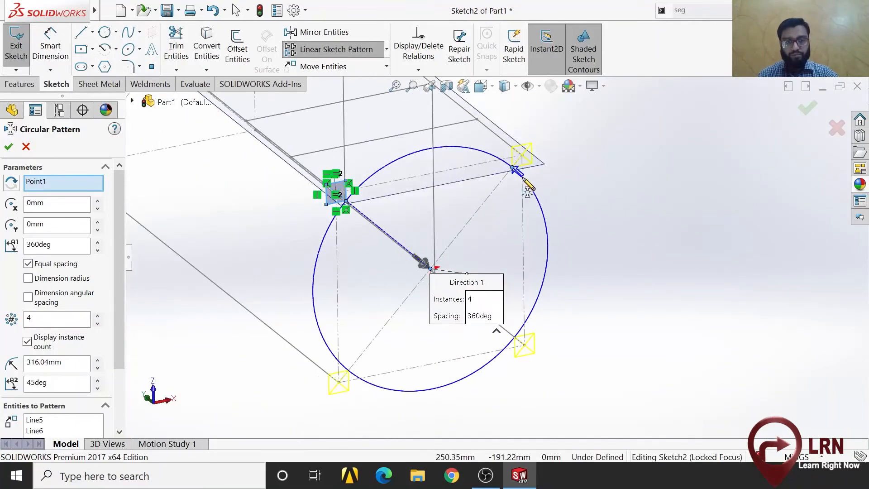
scroll(520, 177, down, 1)
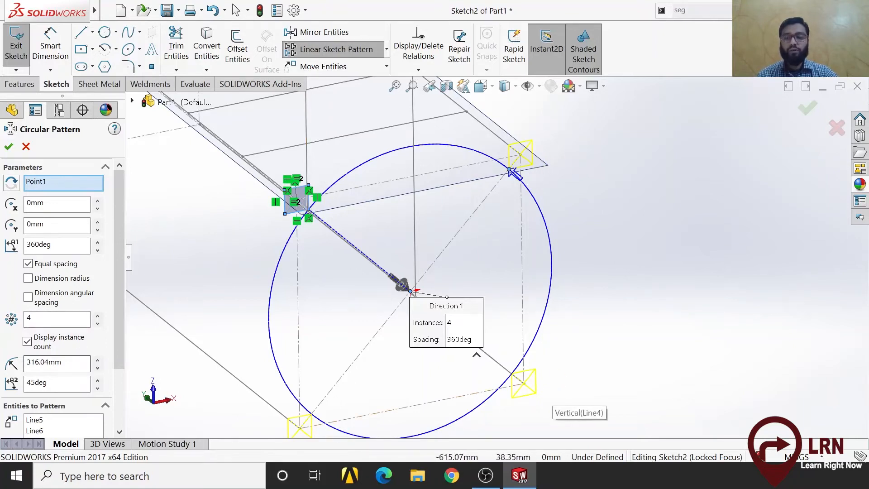
Try 5 and 3 instances for the circular pattern and set the instance count back to 4
click(98, 316)
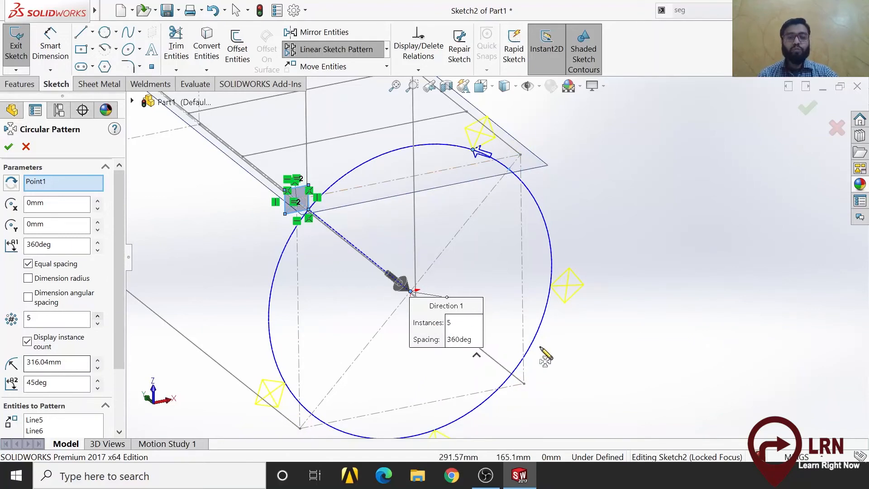
scroll(417, 348, up, 3)
scroll(425, 346, down, 1)
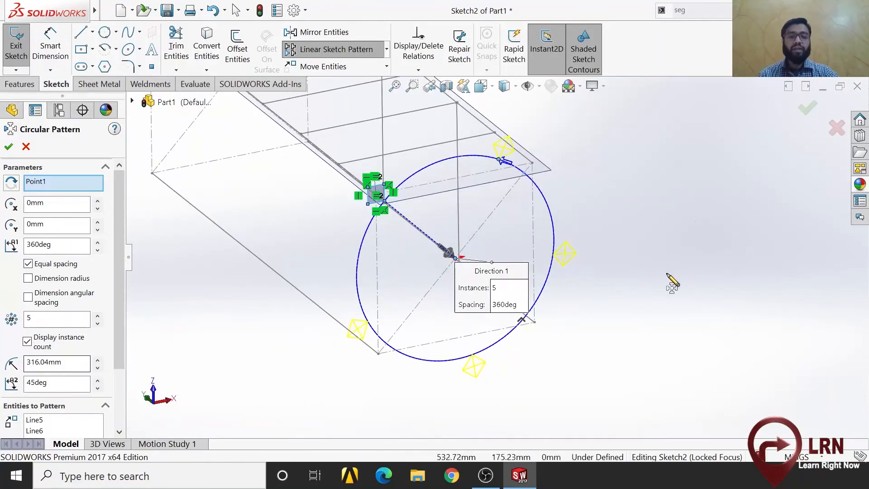
mouse_move(462, 398)
middle_down()
mouse_move(387, 384)
mouse_move(399, 372)
mouse_move(384, 349)
middle_up()
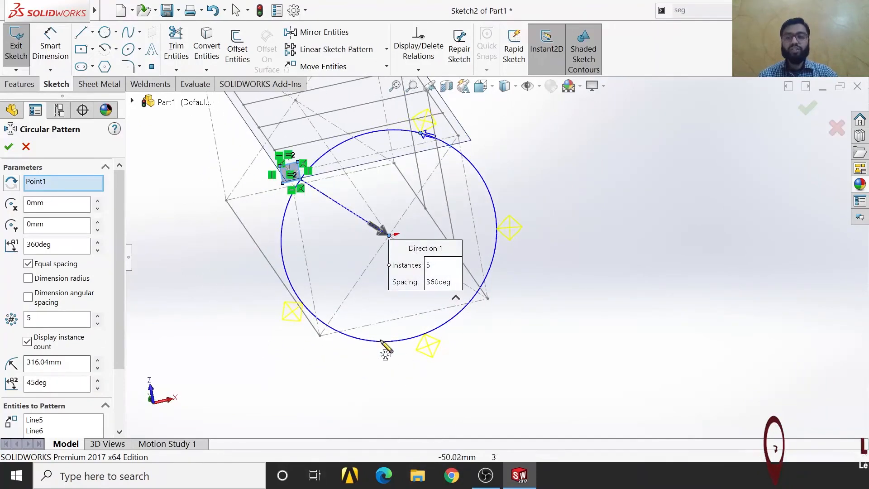
click(98, 323)
click(98, 323)
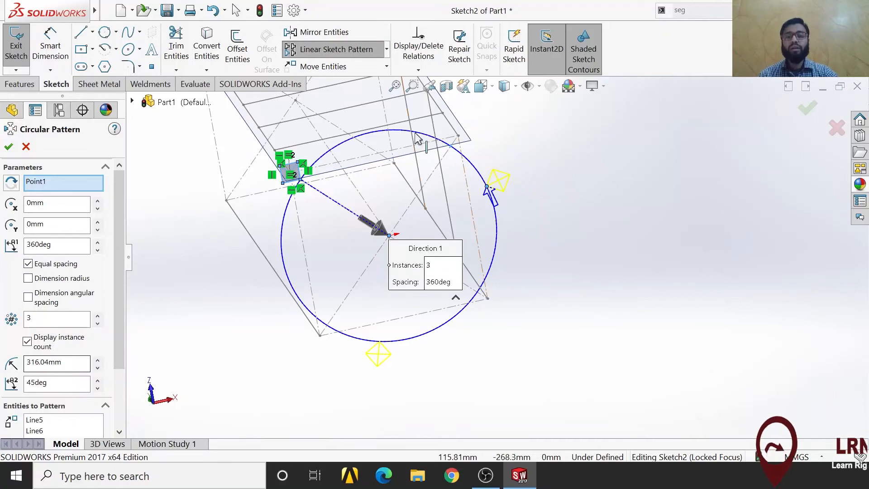
click(98, 316)
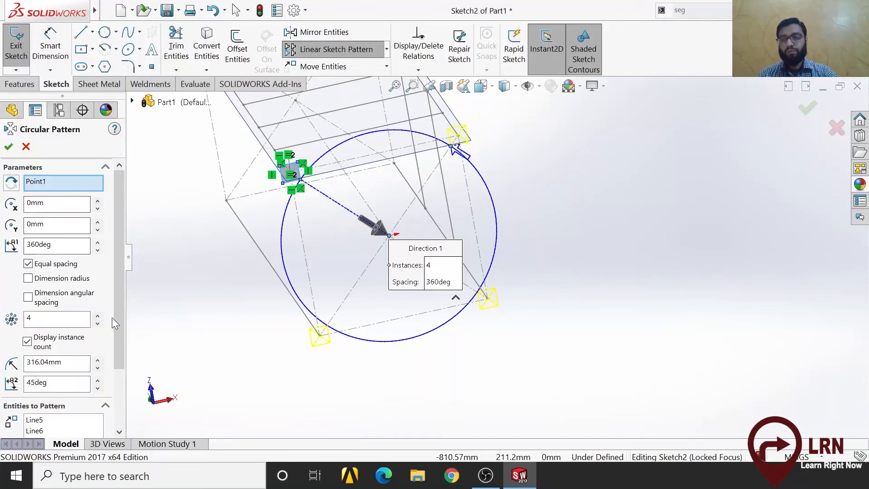
Clear all selected lines from the circular pattern's entities to pattern
drag(118, 329, 117, 382)
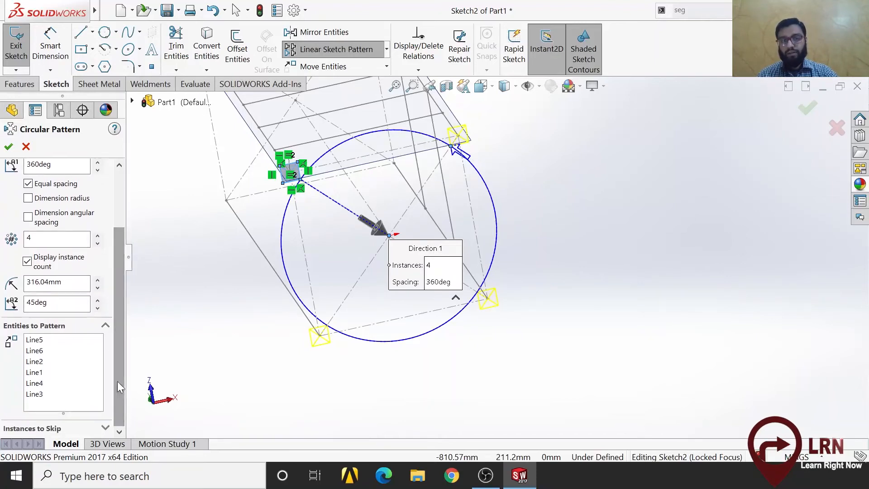
middle_drag(245, 383, 259, 398)
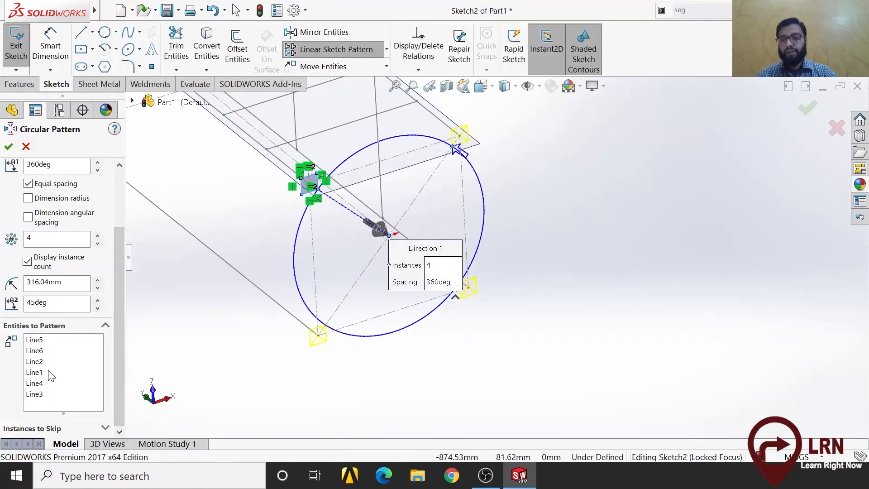
right_click(103, 358)
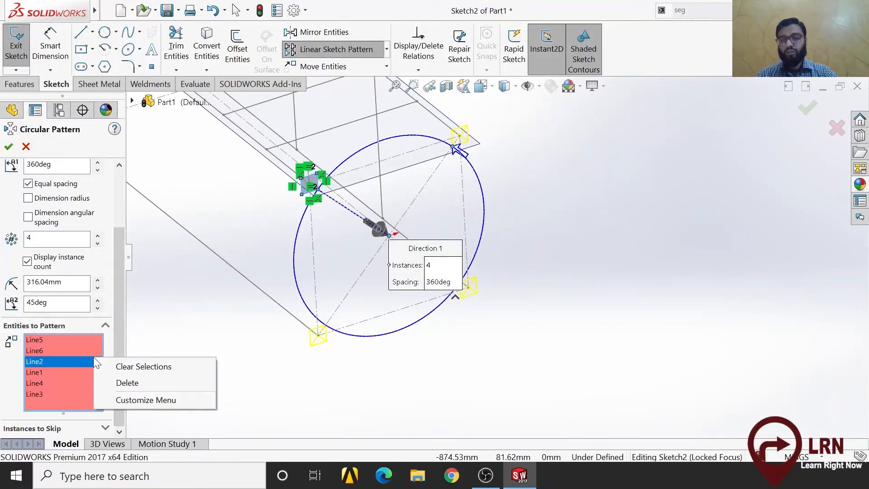
click(140, 365)
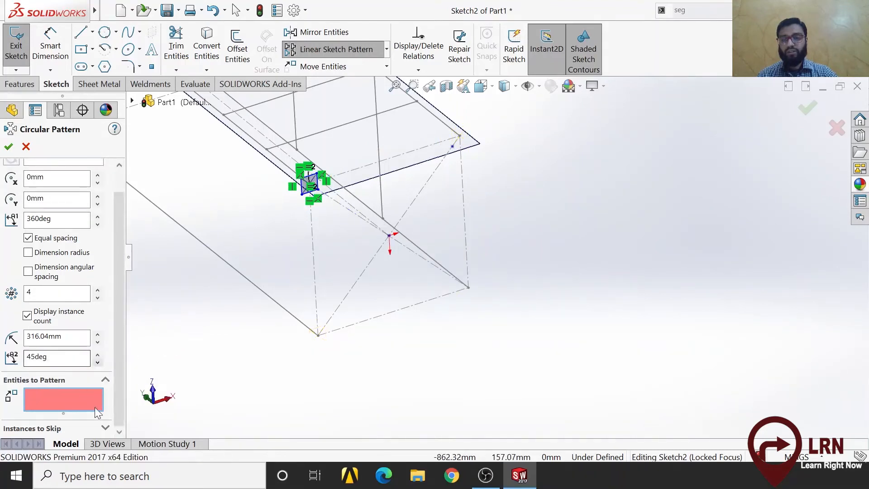
Select the four edges of the small corner rectangle as the entities to pattern and apply the four-instance circular pattern
scroll(327, 203, down, 5)
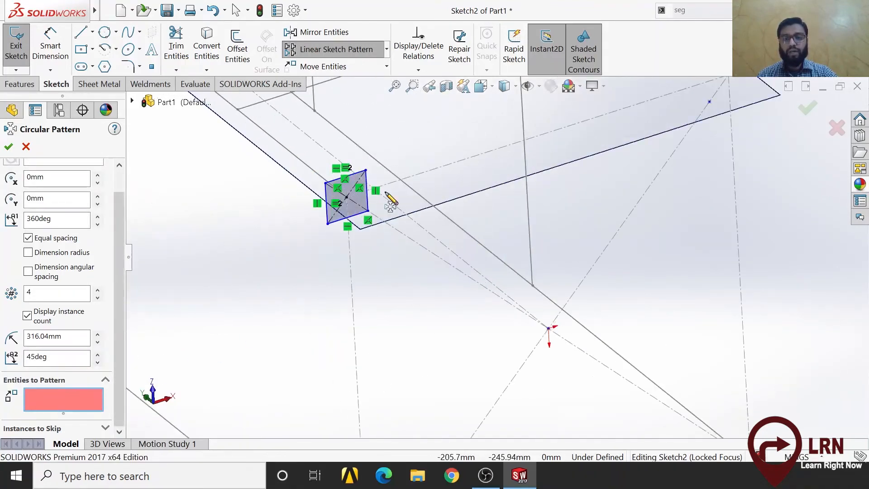
scroll(390, 199, down, 2)
click(383, 252)
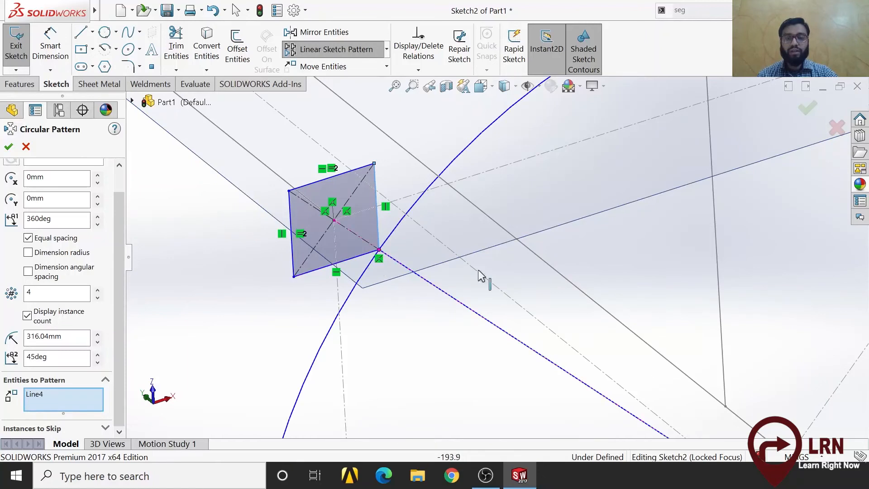
scroll(481, 275, up, 4)
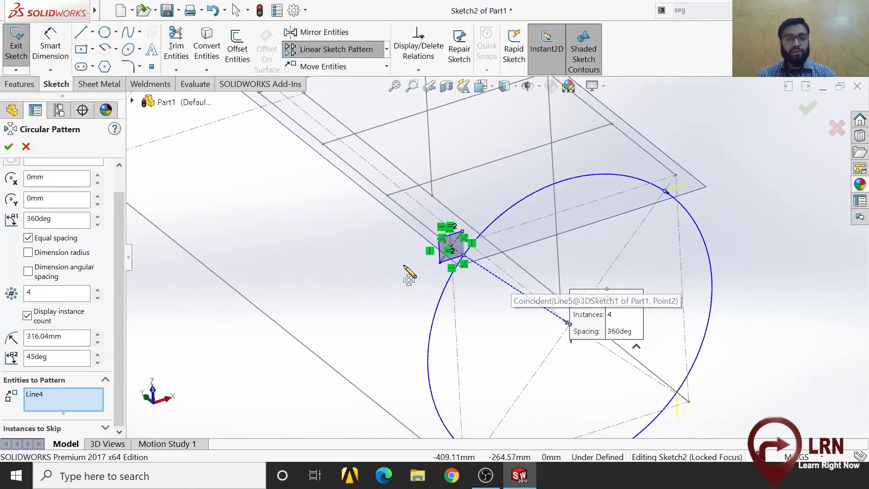
scroll(445, 261, down, 2)
click(447, 247)
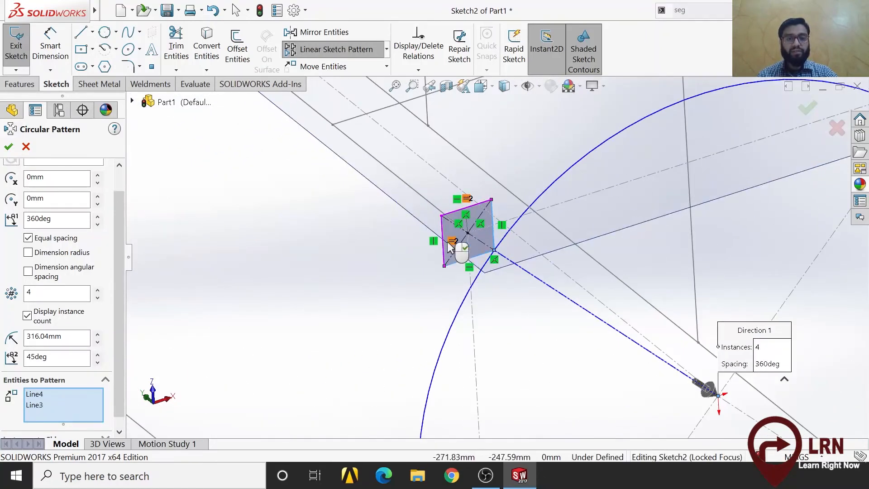
click(444, 249)
click(455, 217)
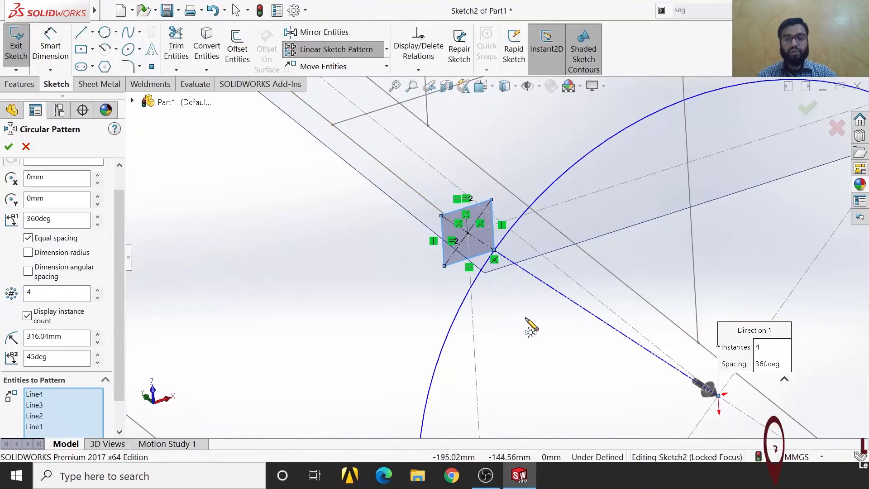
scroll(527, 326, up, 3)
scroll(604, 419, up, 3)
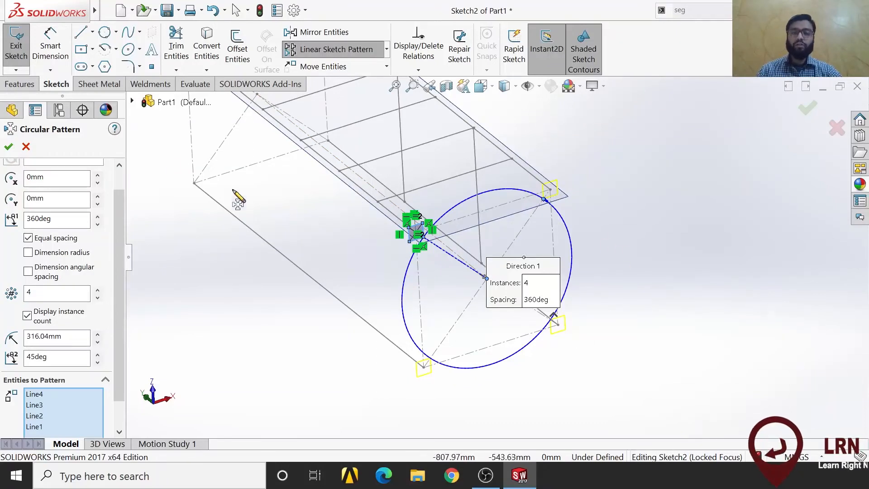
click(8, 146)
Examine the patterned rectangles at the four base corners of the frame from several angles
mouse_move(504, 355)
middle_down()
mouse_move(528, 398)
mouse_move(541, 319)
middle_up()
scroll(539, 317, down, 5)
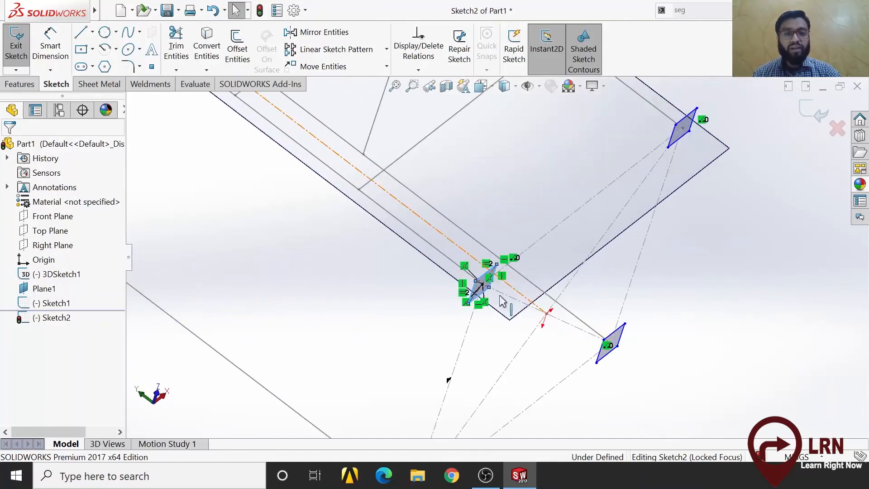
scroll(506, 303, up, 4)
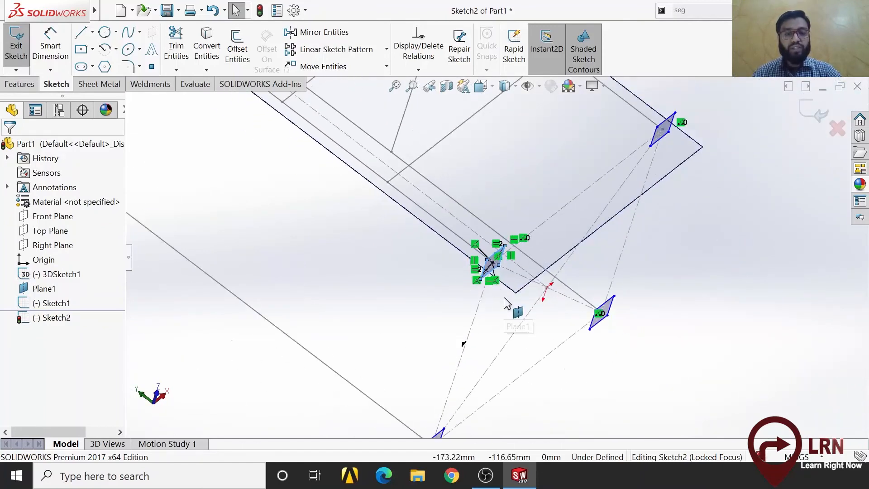
mouse_move(524, 334)
middle_down()
mouse_move(548, 290)
mouse_move(543, 259)
mouse_move(648, 243)
mouse_move(662, 175)
middle_up()
scroll(666, 184, up, 6)
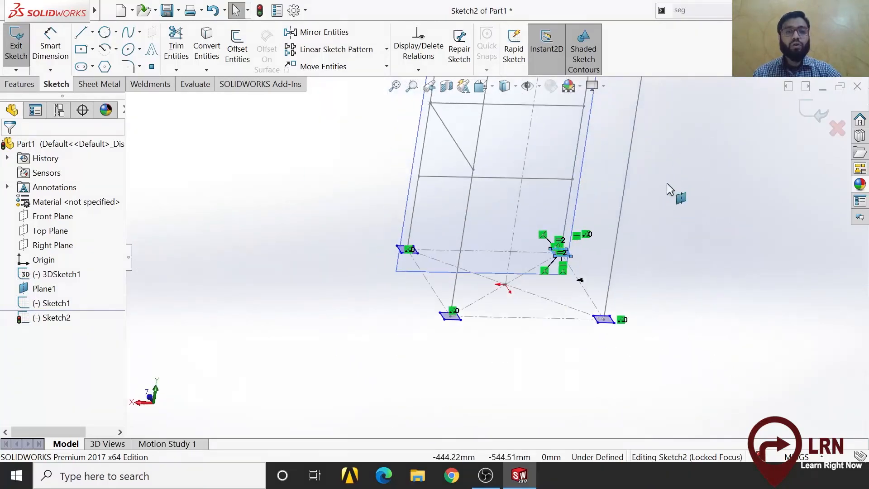
scroll(517, 141, down, 2)
scroll(558, 149, down, 2)
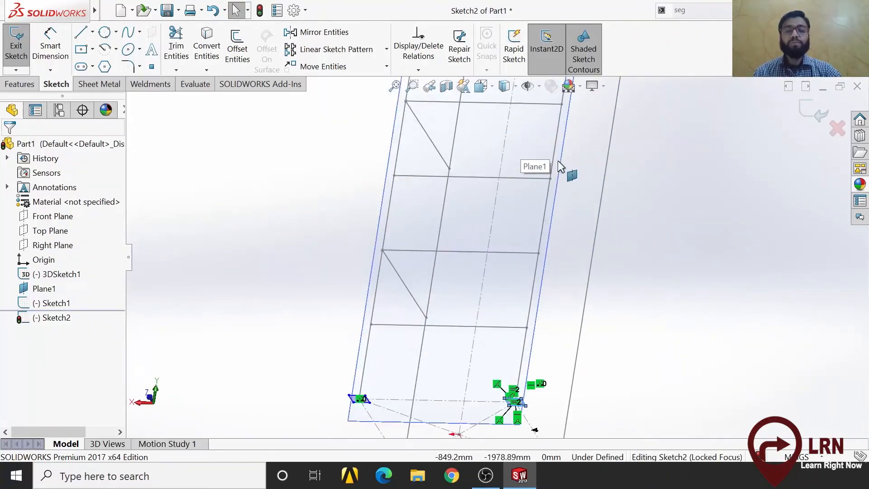
scroll(558, 161, up, 5)
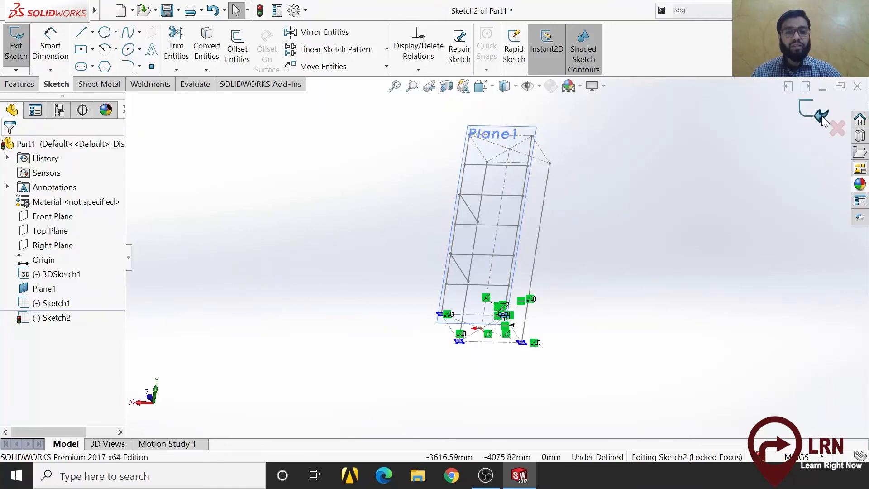
Exit the rectangle sketch and hide Plane1 on the side of the frame
click(822, 119)
mouse_move(425, 388)
middle_down()
mouse_move(508, 361)
mouse_move(646, 417)
mouse_move(636, 414)
middle_up()
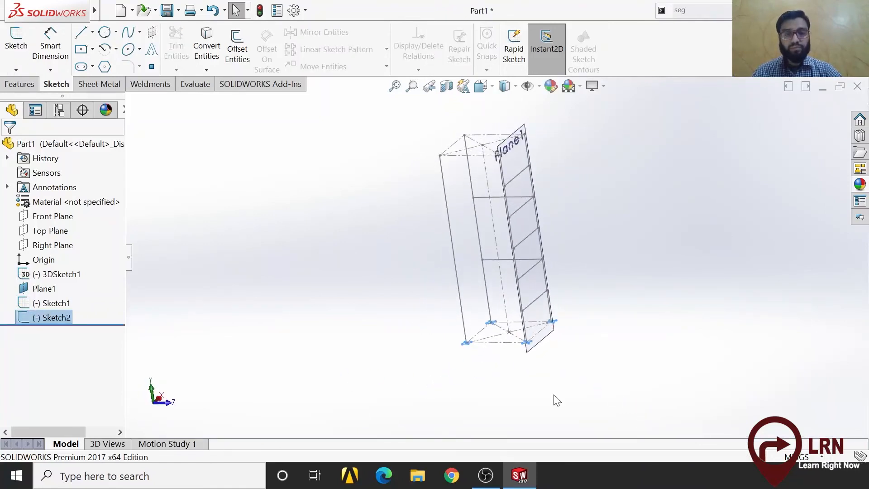
right_click(44, 292)
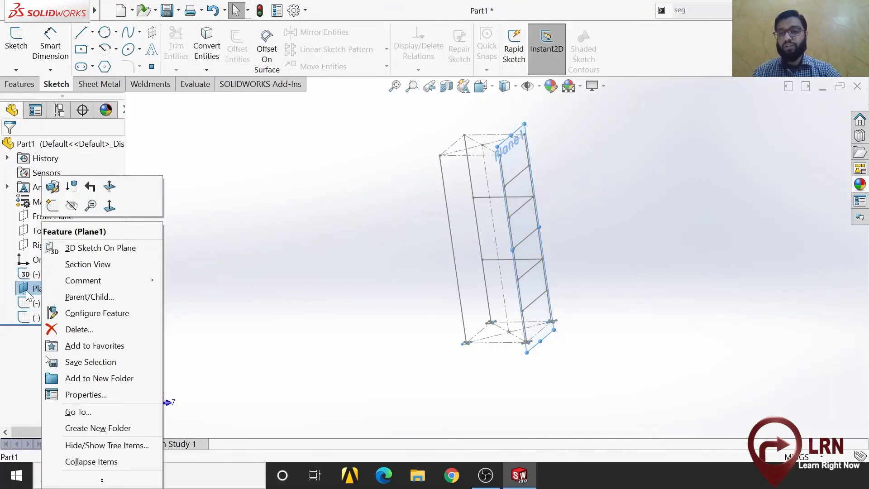
click(71, 207)
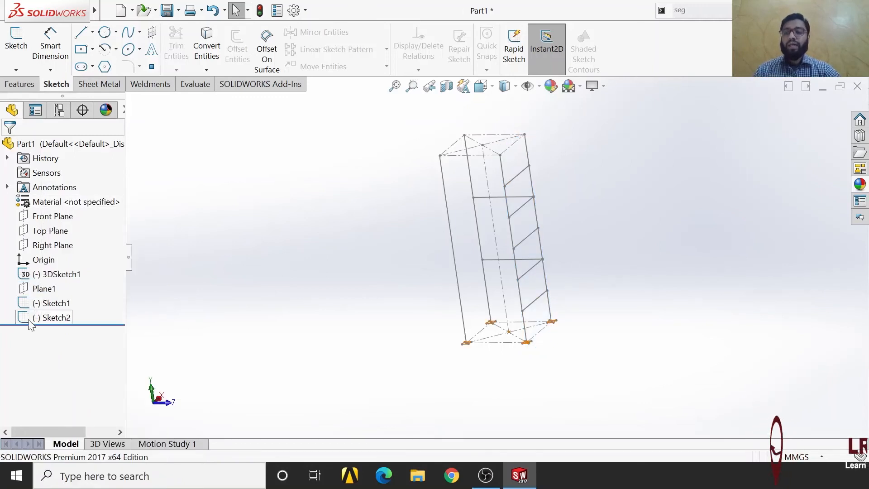
Hide Sketch1 with the patterned horizontal lines and show it again
click(43, 308)
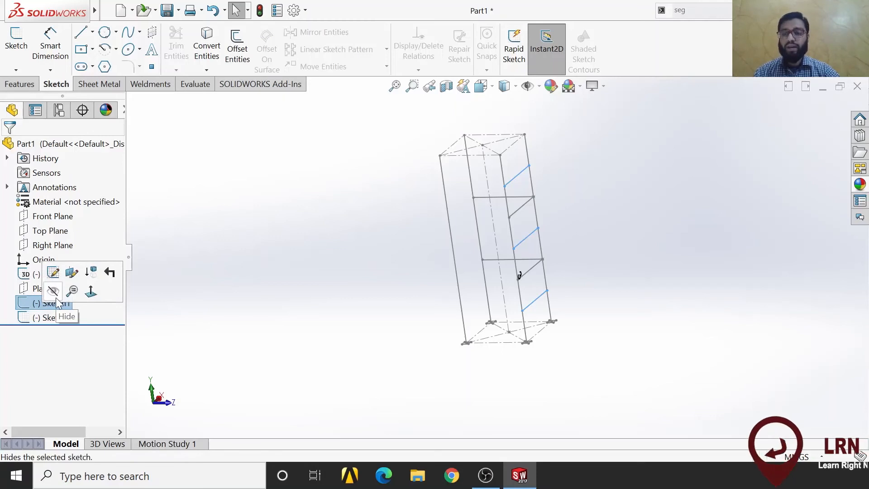
click(57, 298)
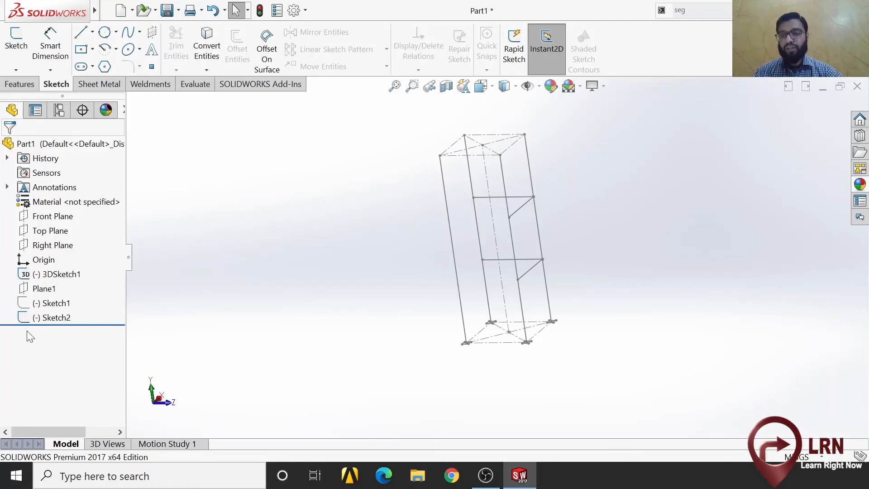
click(37, 304)
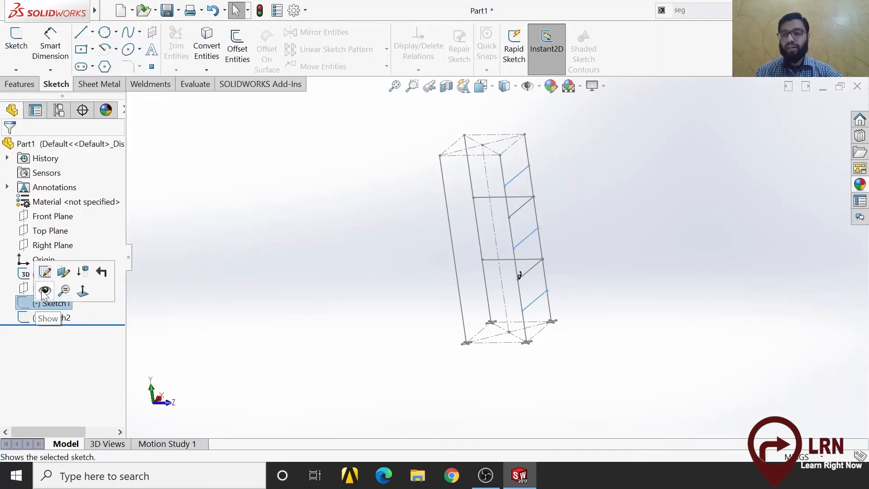
click(45, 291)
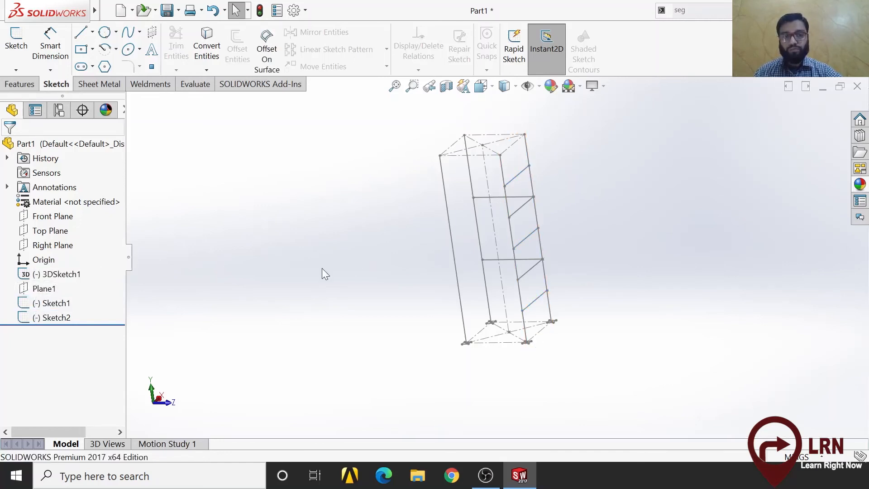
click(50, 304)
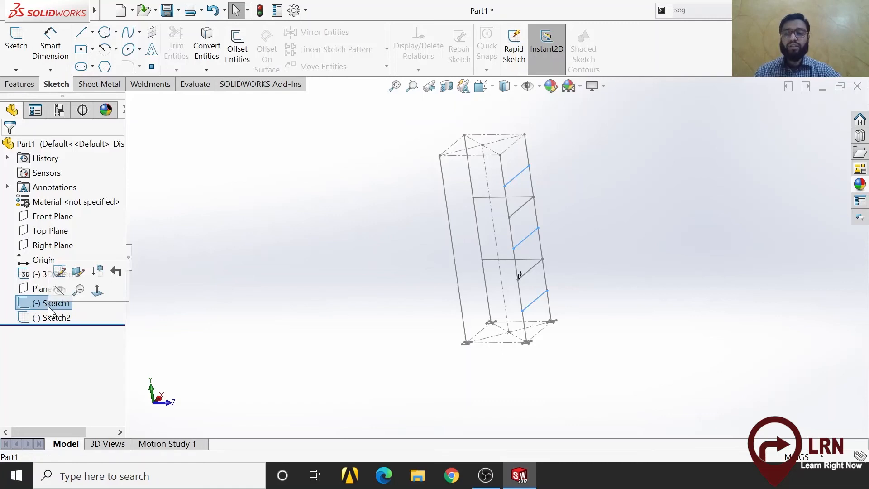
click(338, 260)
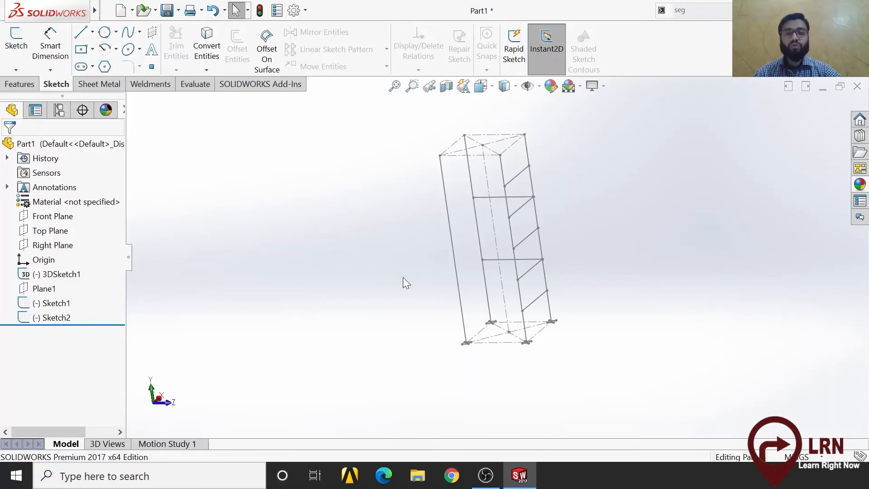
Suppress Sketch1 with the patterned horizontal lines and unsuppress it again
click(55, 306)
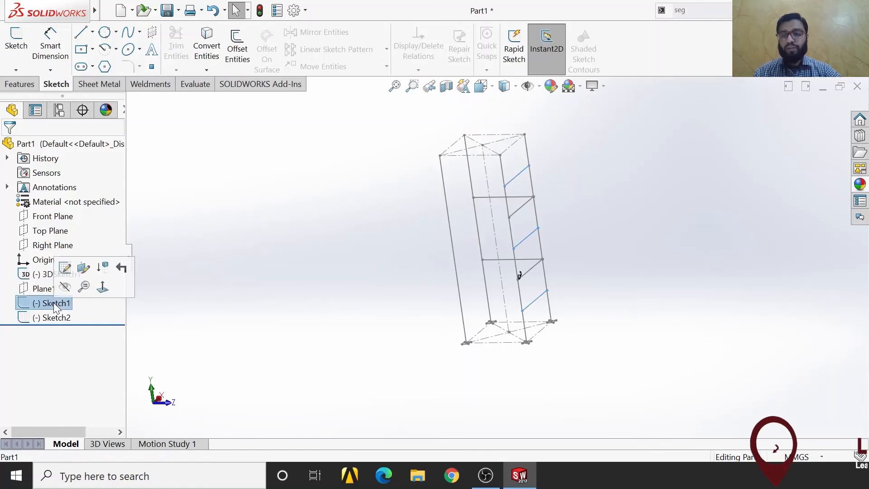
click(103, 270)
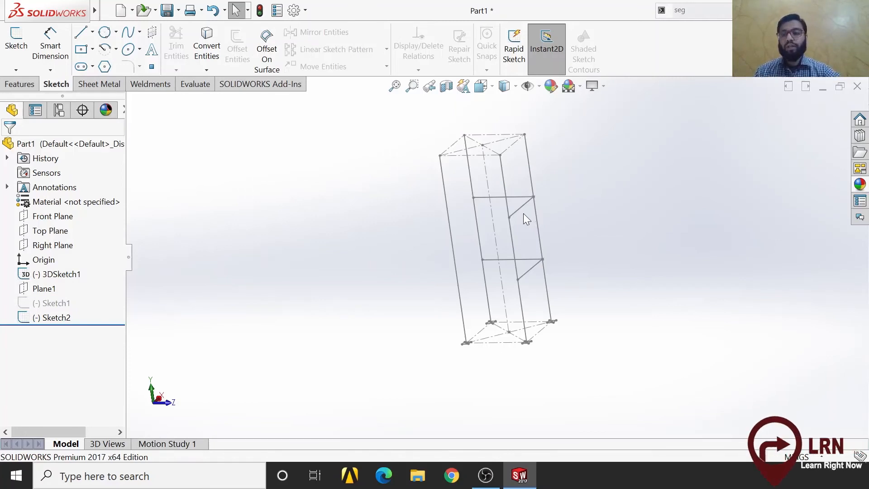
right_click(44, 304)
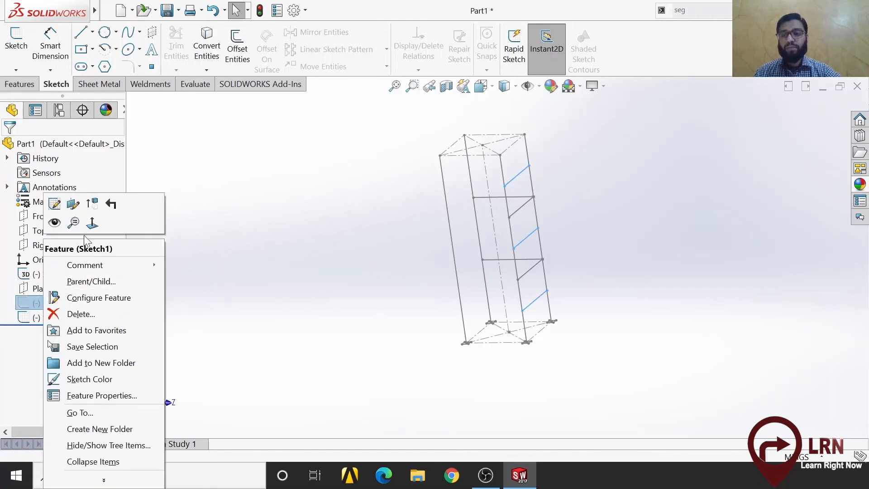
click(94, 204)
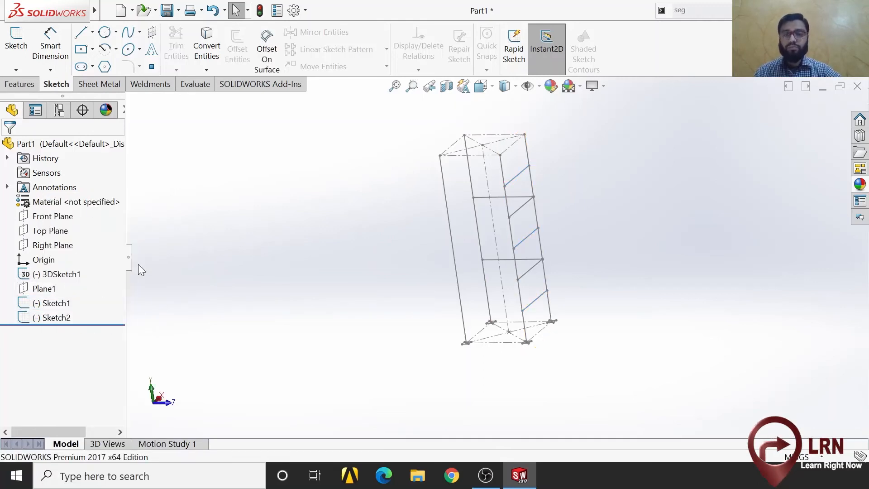
Highlight 3DSketch1, Sketch1 and Sketch2 one after another to examine which frame lines belong to each
click(165, 405)
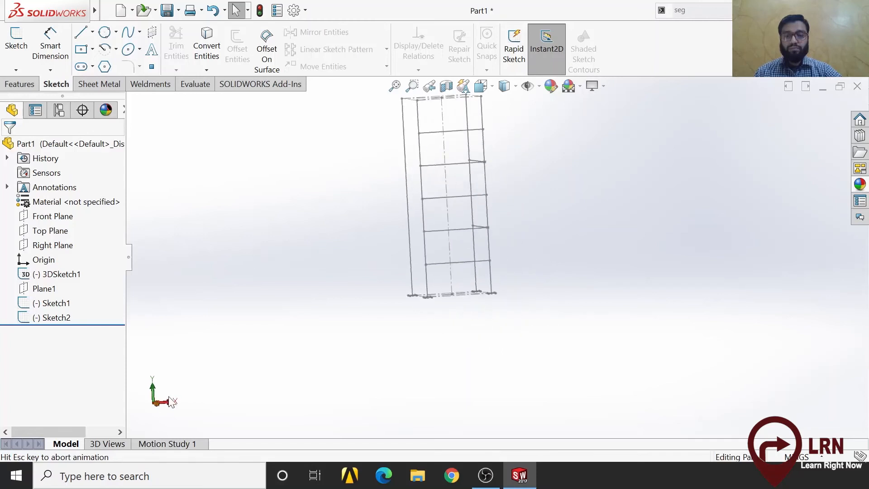
middle_drag(304, 276, 345, 314)
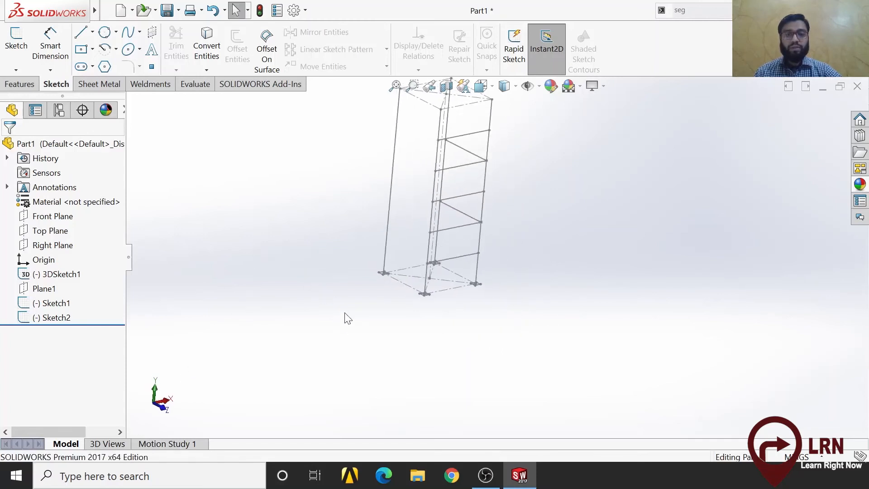
click(43, 274)
click(183, 302)
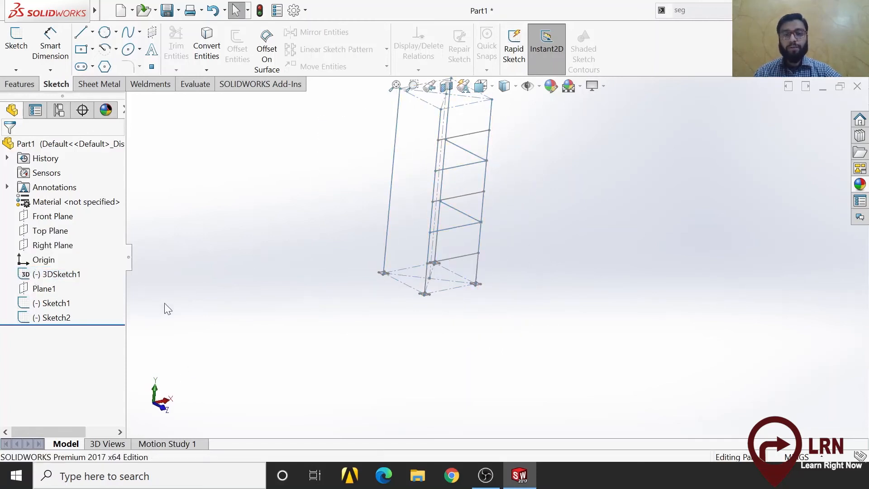
click(42, 304)
click(279, 306)
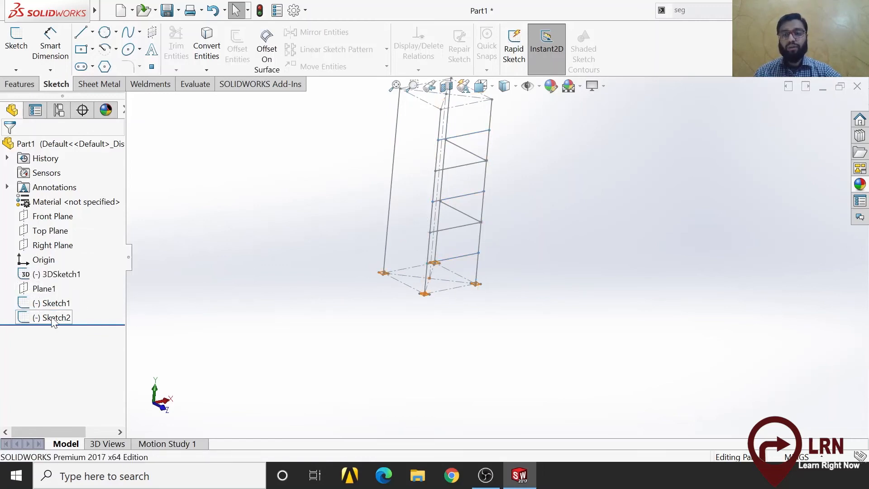
click(45, 319)
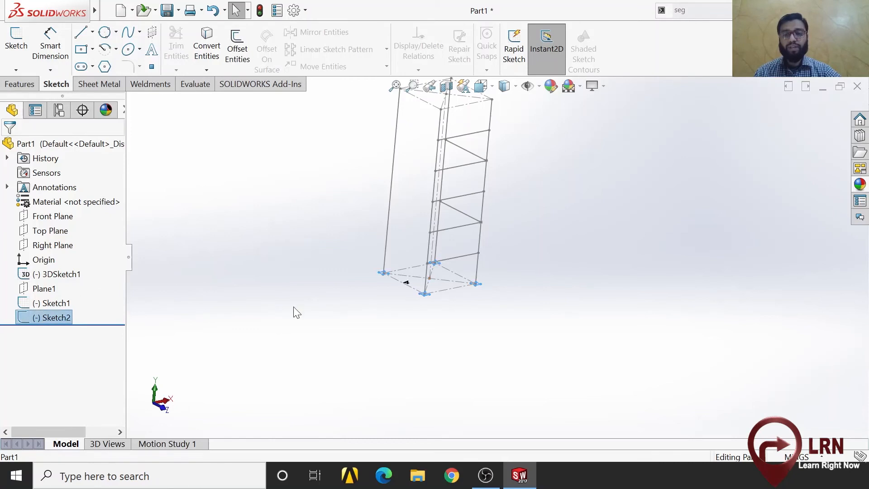
click(354, 348)
Create a reference plane on the side opposite Plane1, coincident with that side's top and base construction lines
mouse_move(413, 381)
middle_down()
mouse_move(450, 365)
mouse_move(487, 365)
mouse_move(475, 419)
mouse_move(498, 354)
mouse_move(520, 362)
mouse_move(542, 357)
mouse_move(542, 378)
mouse_move(508, 237)
middle_up()
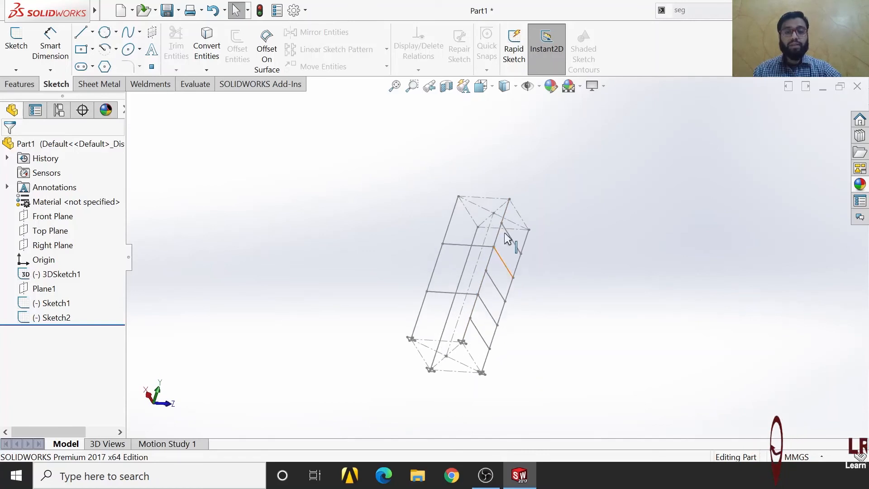
click(19, 84)
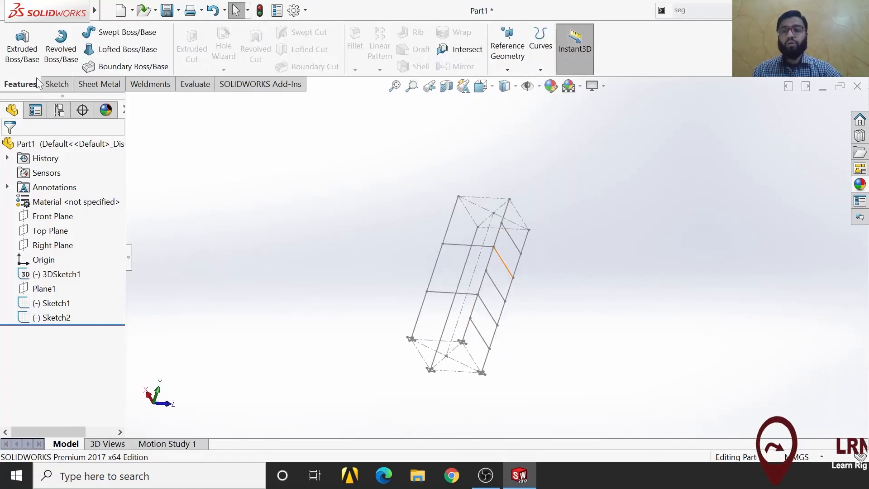
click(510, 55)
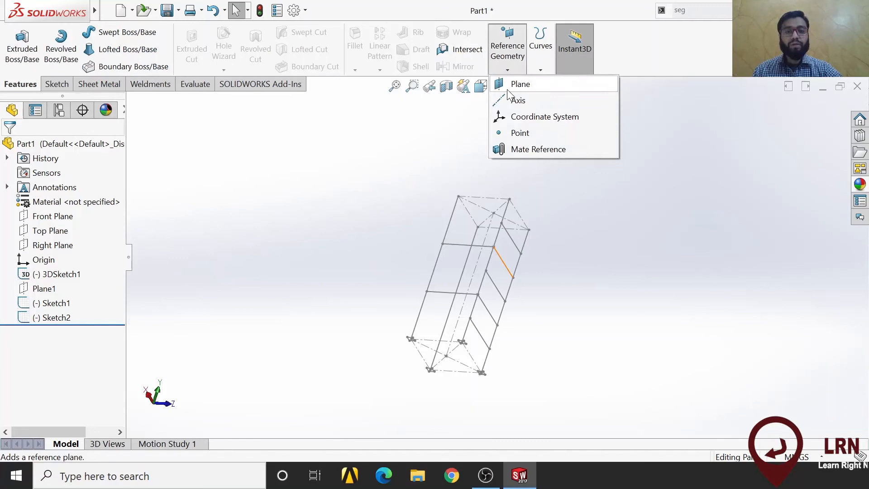
click(507, 85)
click(471, 217)
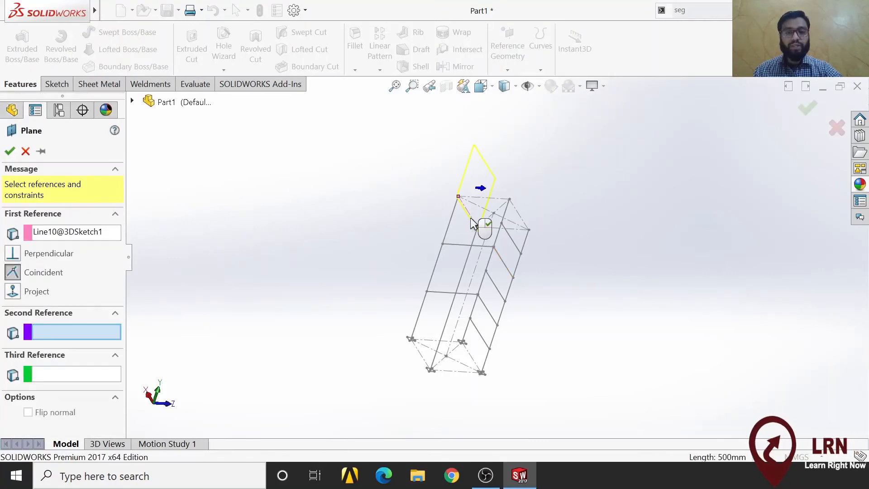
click(427, 366)
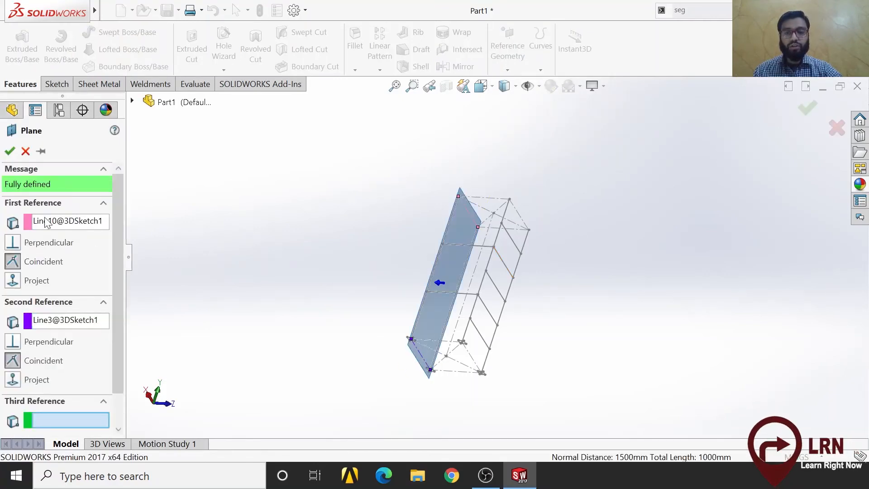
click(10, 151)
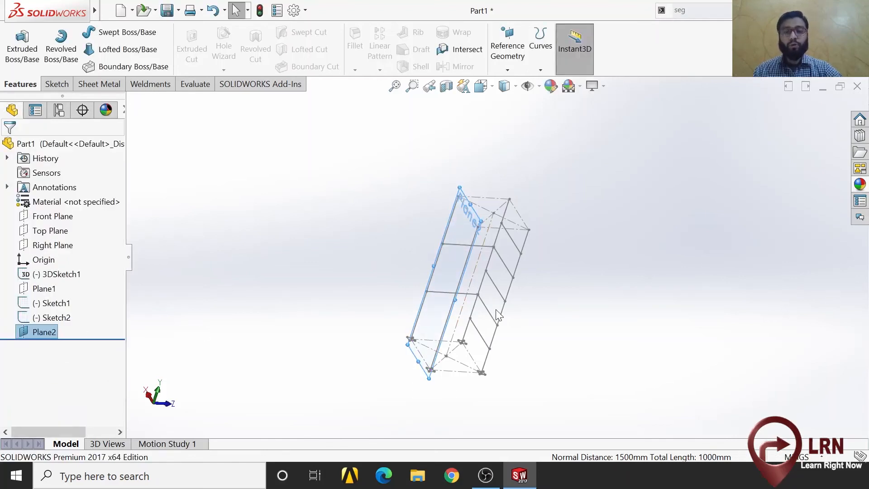
Start a new sketch on Plane2 and turn the frame so the horizontal lines of the opposite side are accessible
right_click(47, 333)
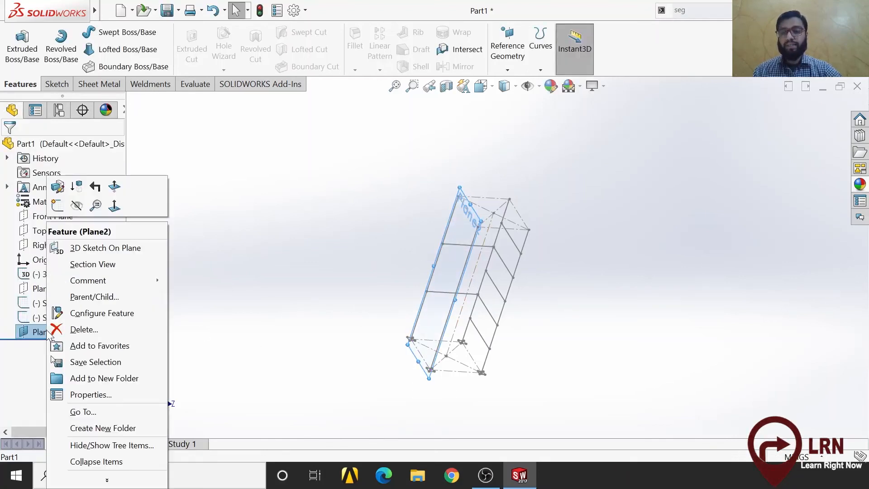
click(57, 206)
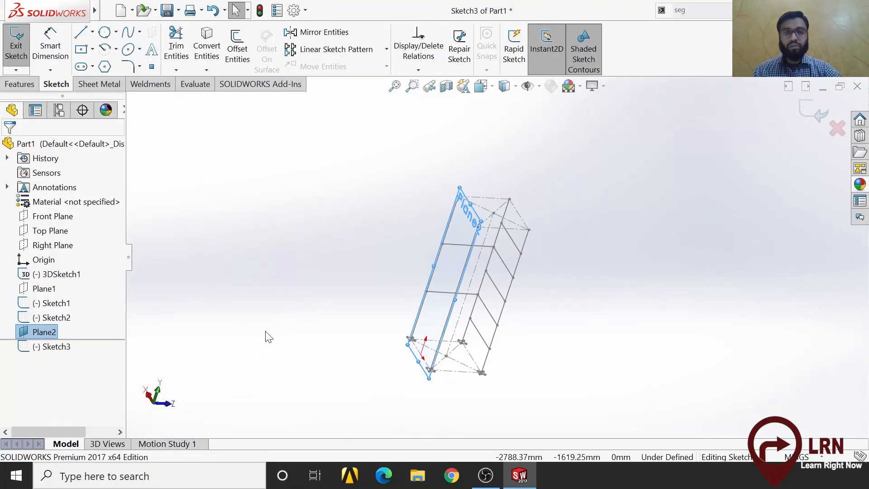
click(402, 84)
scroll(526, 272, up, 3)
scroll(527, 272, down, 9)
scroll(239, 363, down, 6)
scroll(427, 301, down, 5)
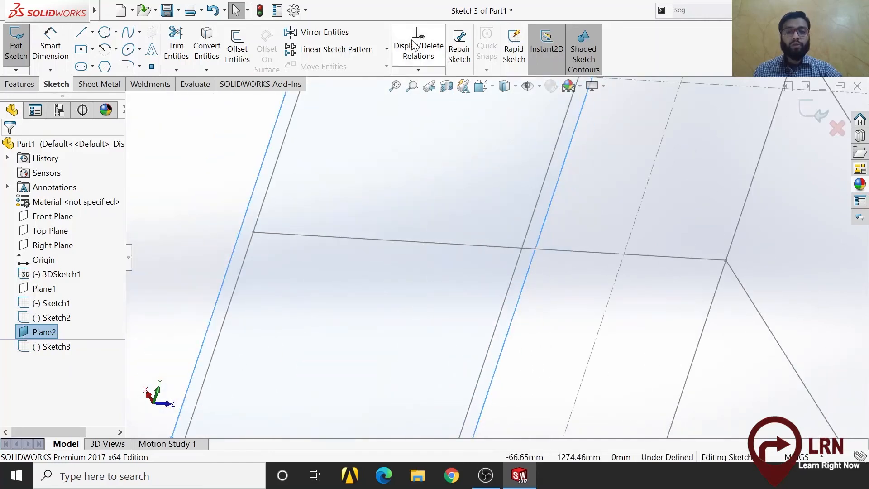
click(394, 86)
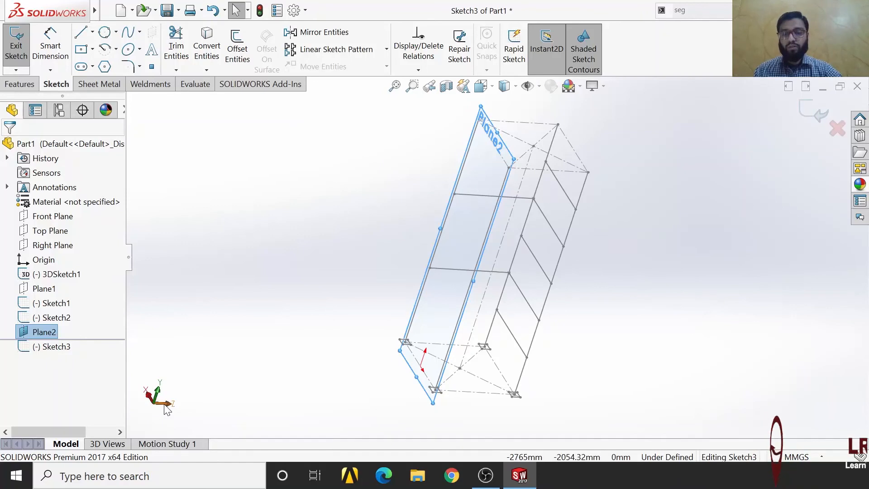
mouse_move(247, 380)
middle_down()
mouse_move(243, 297)
mouse_move(336, 326)
mouse_move(404, 372)
middle_up()
middle_drag(349, 376, 366, 391)
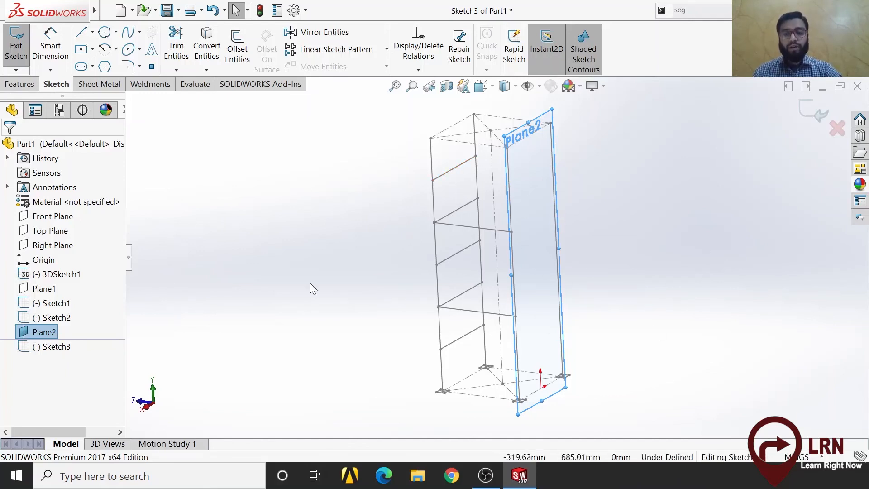
Convert the five horizontal lines of the opposite side into entities of the Plane2 sketch
click(455, 175)
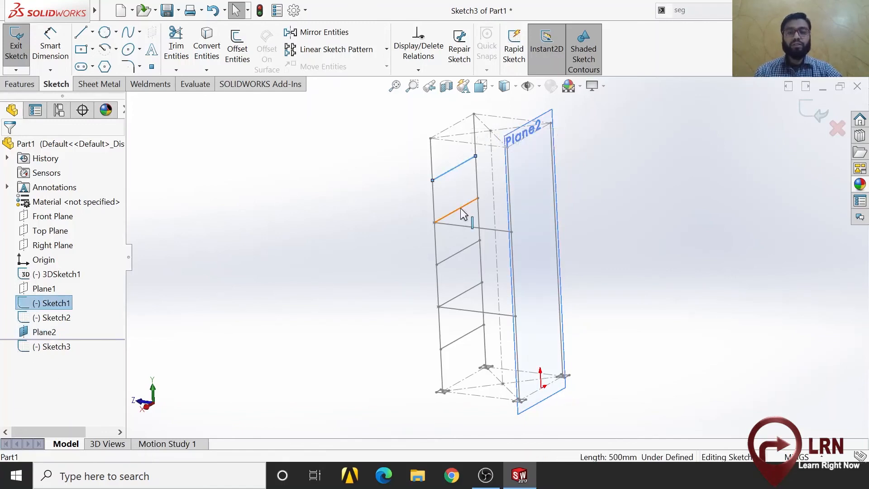
ctrl+click(462, 213)
ctrl+click(467, 251)
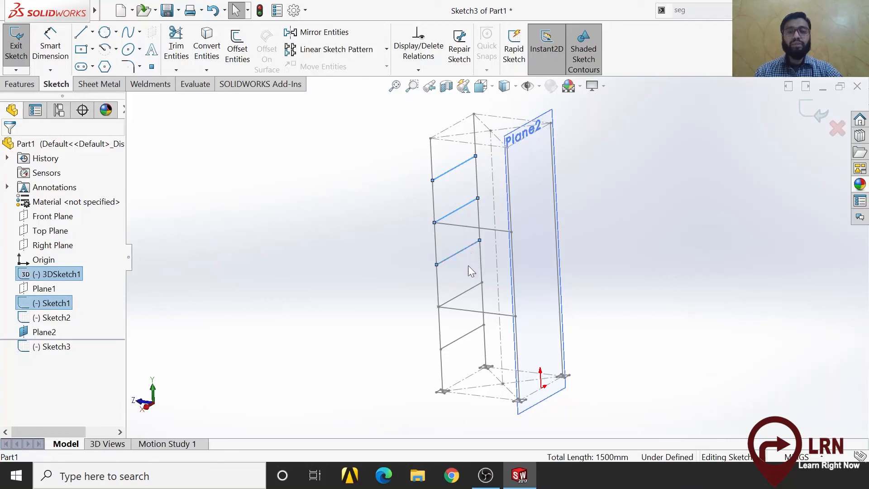
ctrl+click(468, 296)
ctrl+click(468, 339)
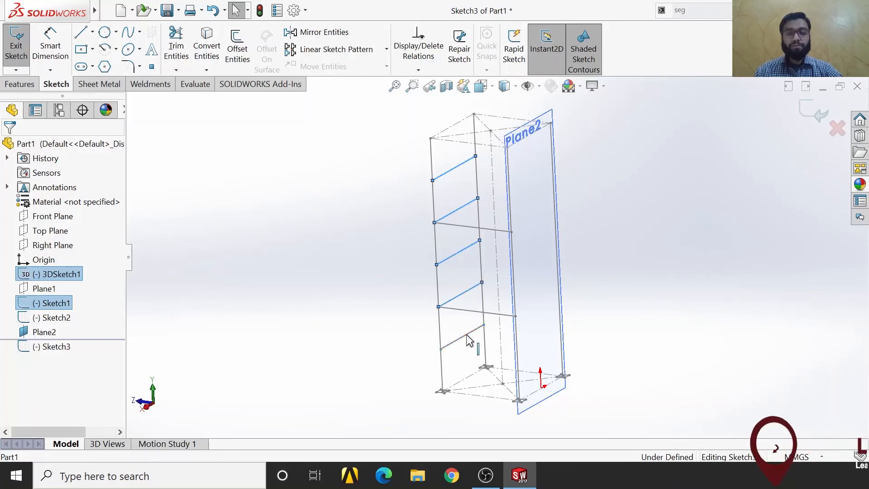
click(209, 62)
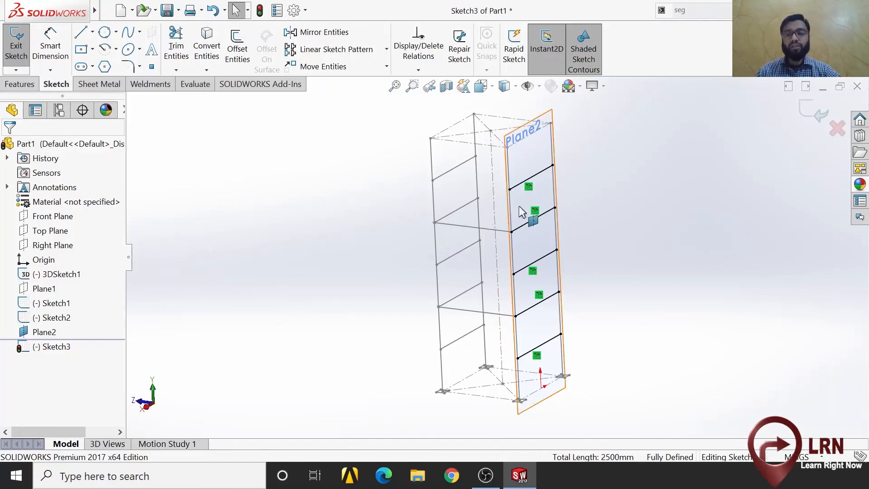
Examine the relation on the topmost converted line to see which source line it references
scroll(543, 194, down, 3)
scroll(541, 191, down, 2)
scroll(541, 191, up, 2)
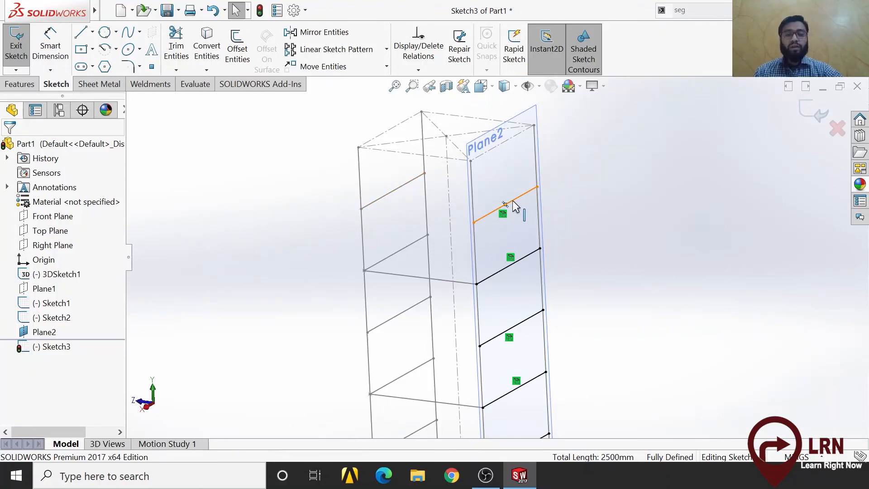
click(502, 213)
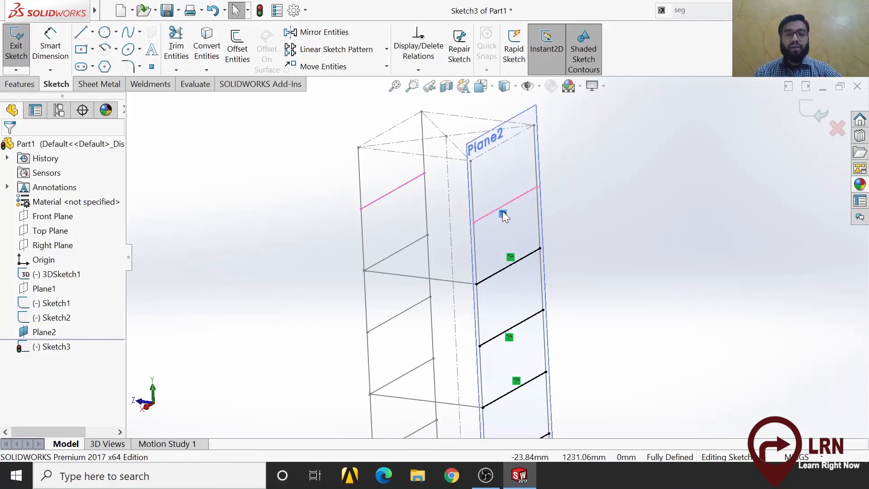
mouse_move(501, 214)
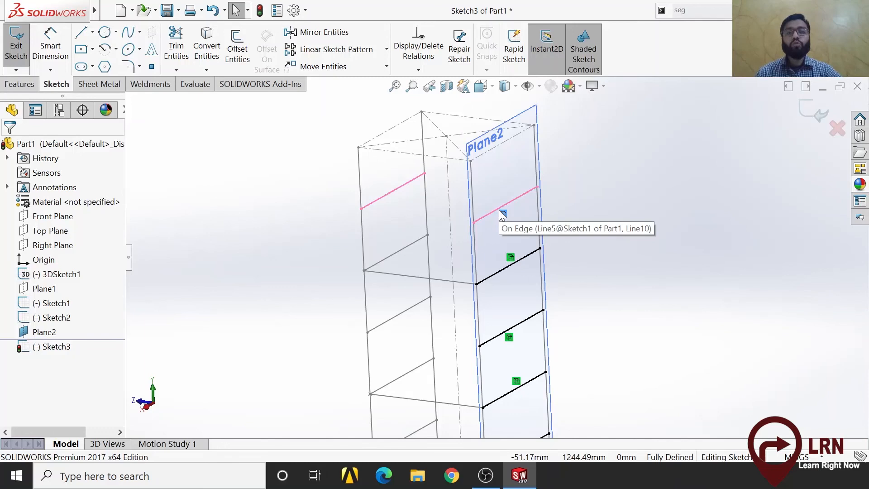
right_click(502, 214)
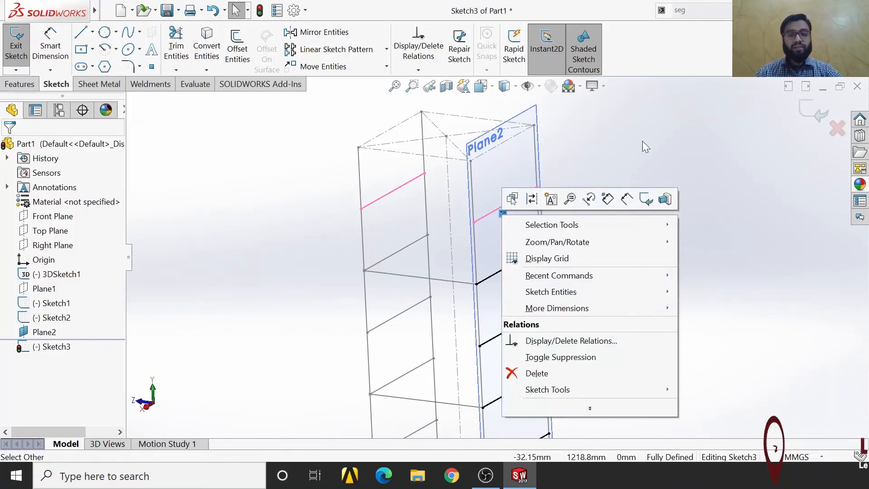
click(643, 142)
Delete all existing relations of the topmost converted line in the Plane2 sketch
click(493, 211)
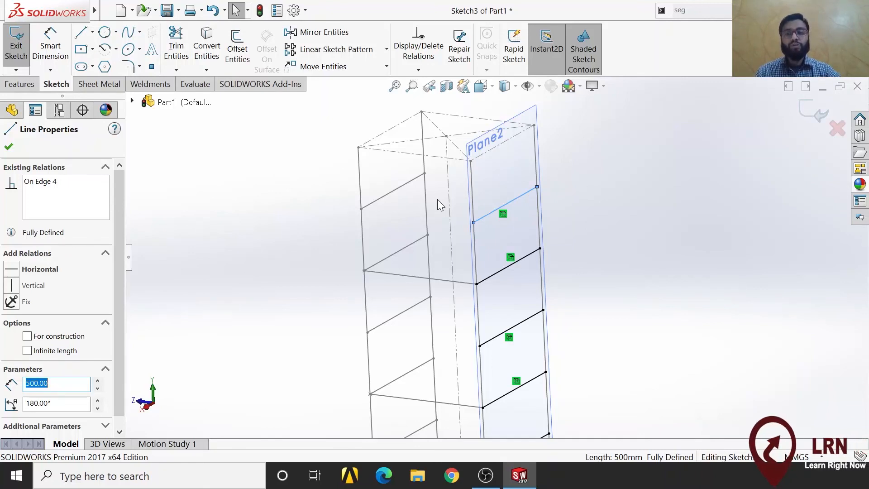
right_click(81, 202)
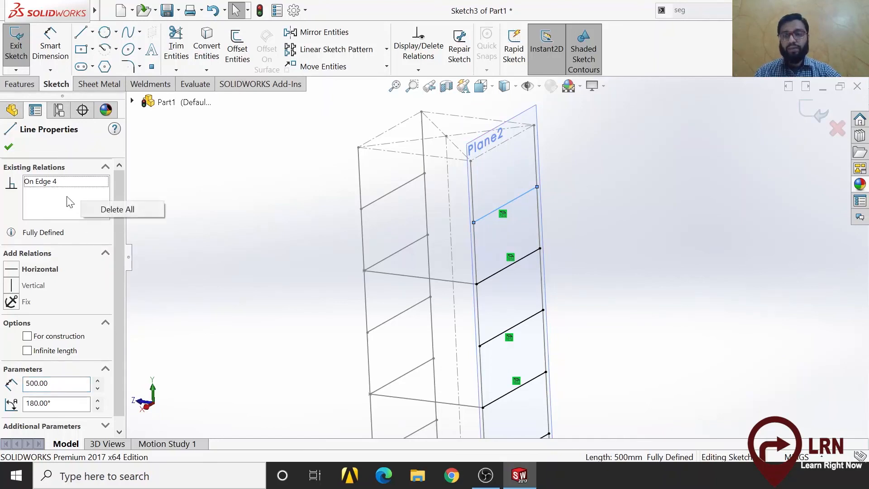
click(102, 210)
click(584, 210)
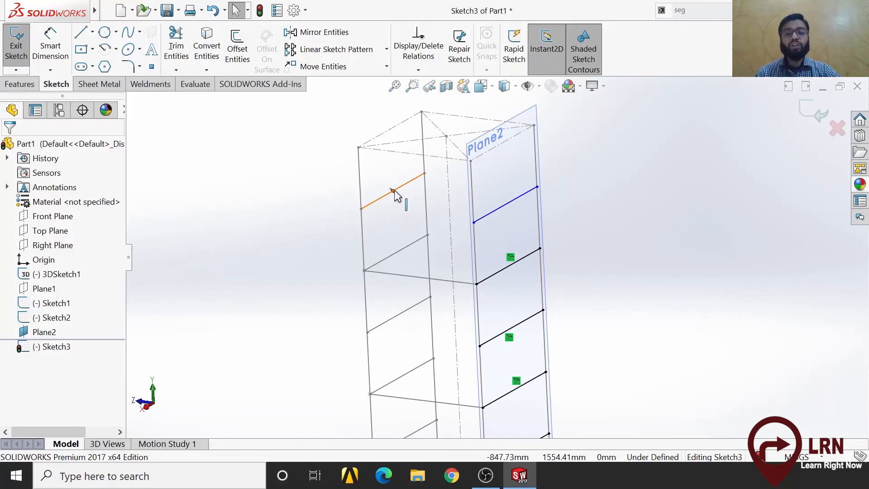
Delete all existing relations of the second converted line from the top in the Plane2 sketch
scroll(520, 251, down, 6)
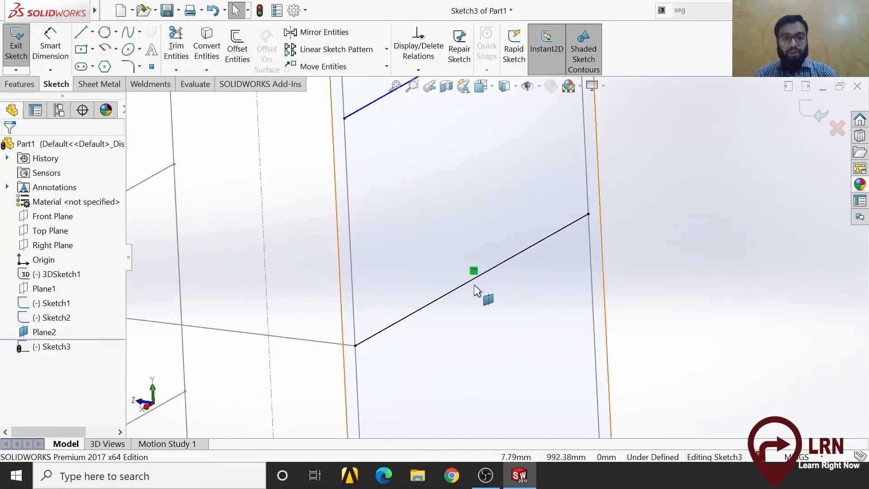
scroll(473, 277, up, 4)
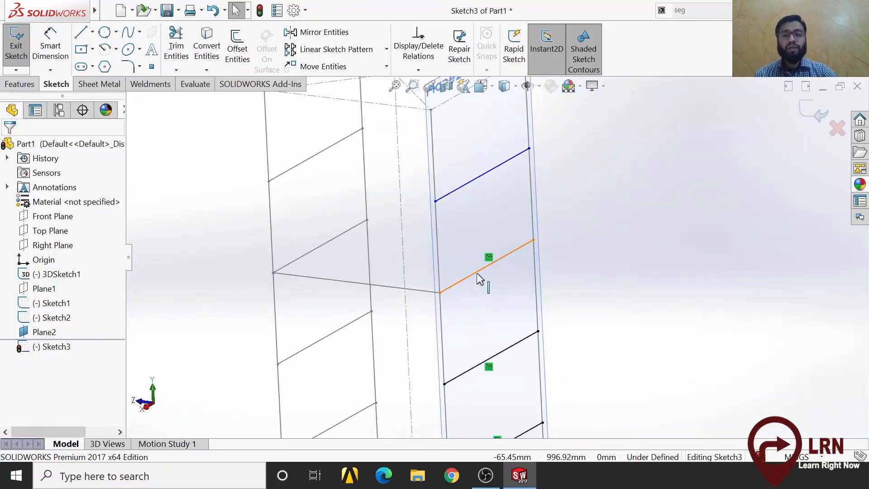
click(491, 264)
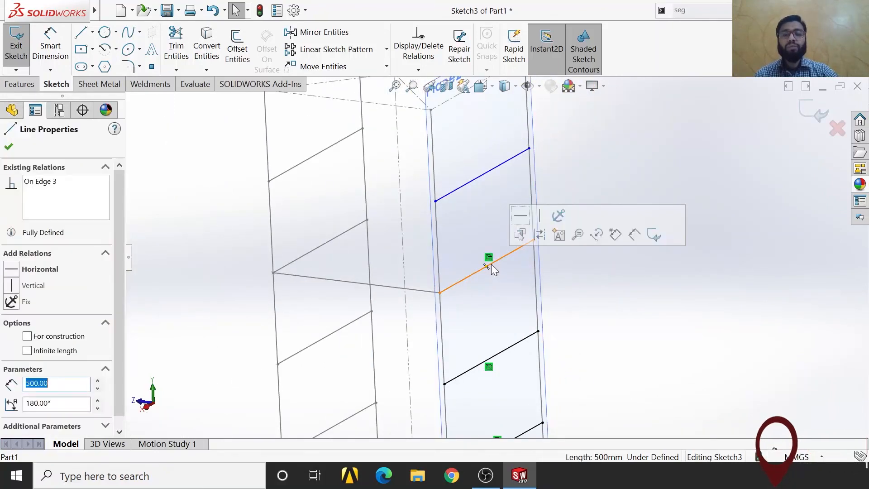
right_click(70, 198)
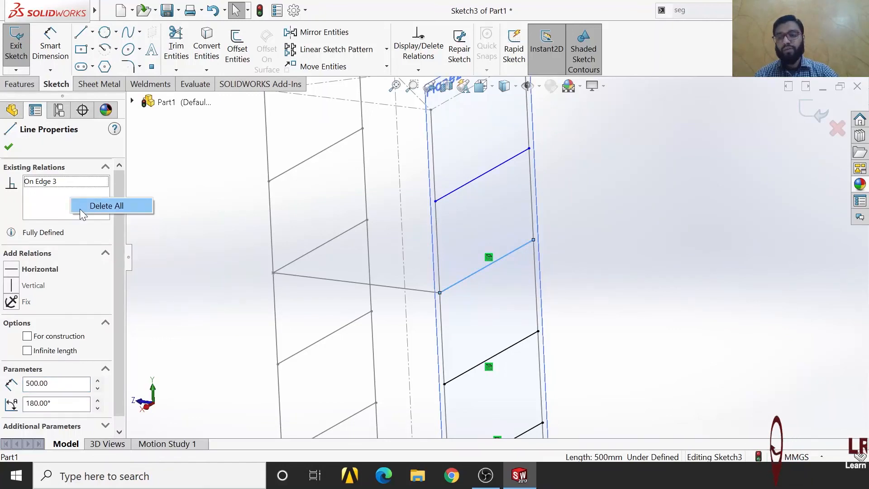
click(80, 208)
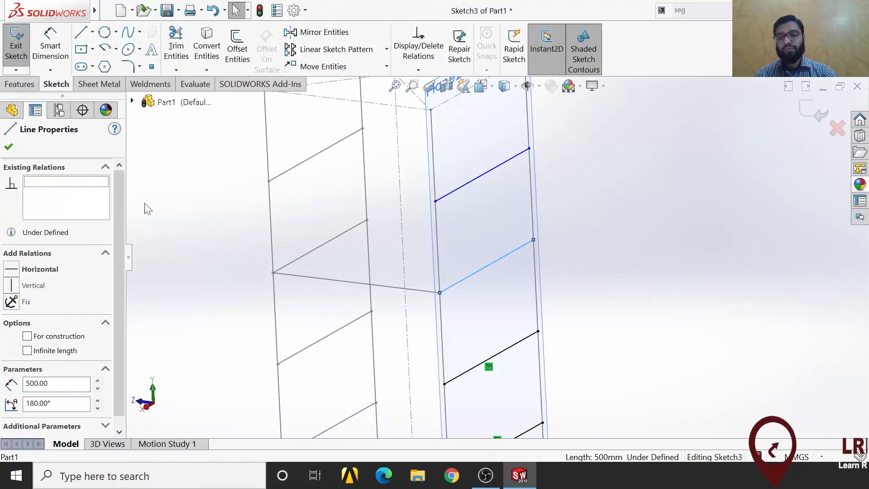
click(9, 148)
scroll(480, 298, up, 5)
scroll(482, 322, down, 3)
scroll(485, 323, up, 3)
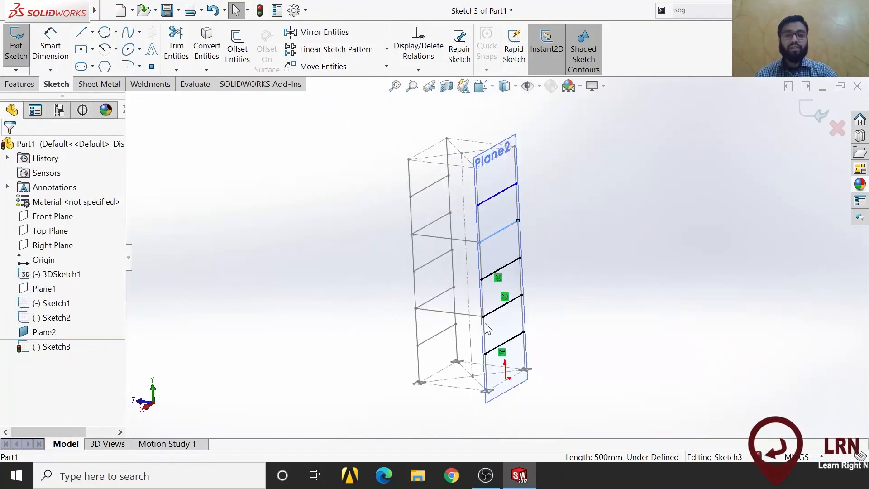
Exit the sketch on Plane2 and hide Plane2
click(812, 112)
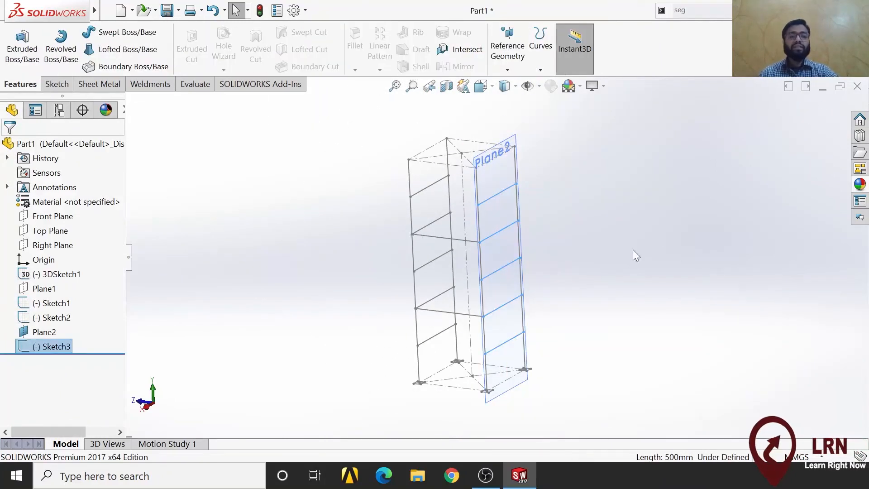
scroll(555, 268, up, 1)
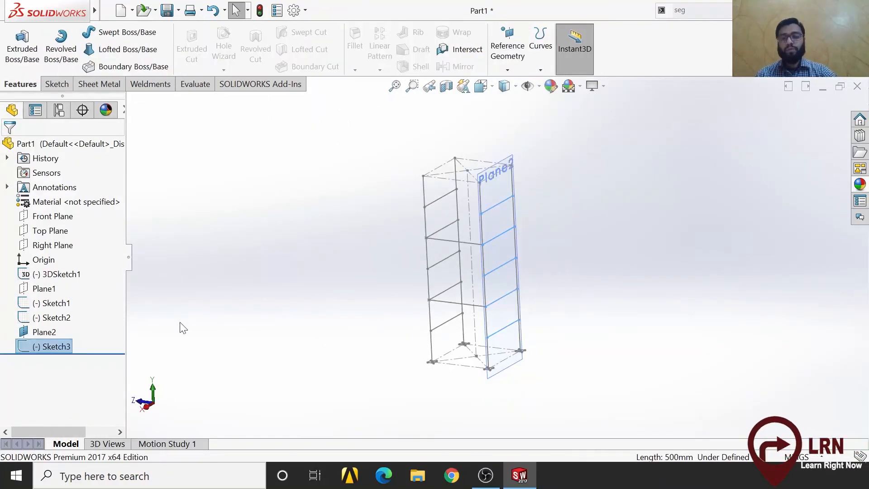
click(34, 332)
click(52, 314)
middle_drag(323, 321, 487, 288)
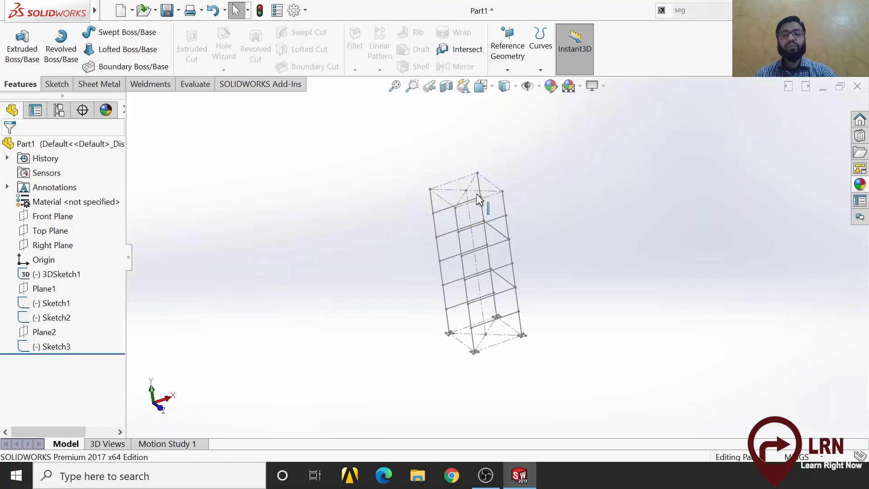
middle_drag(470, 203, 544, 213)
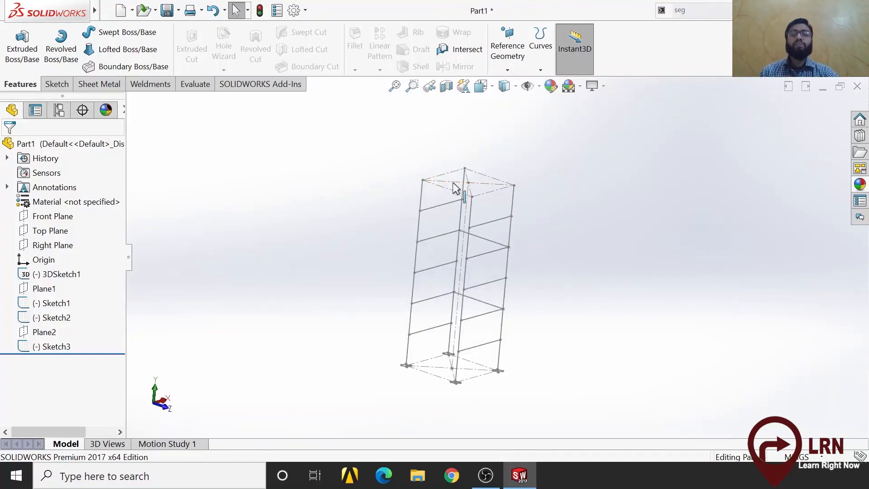